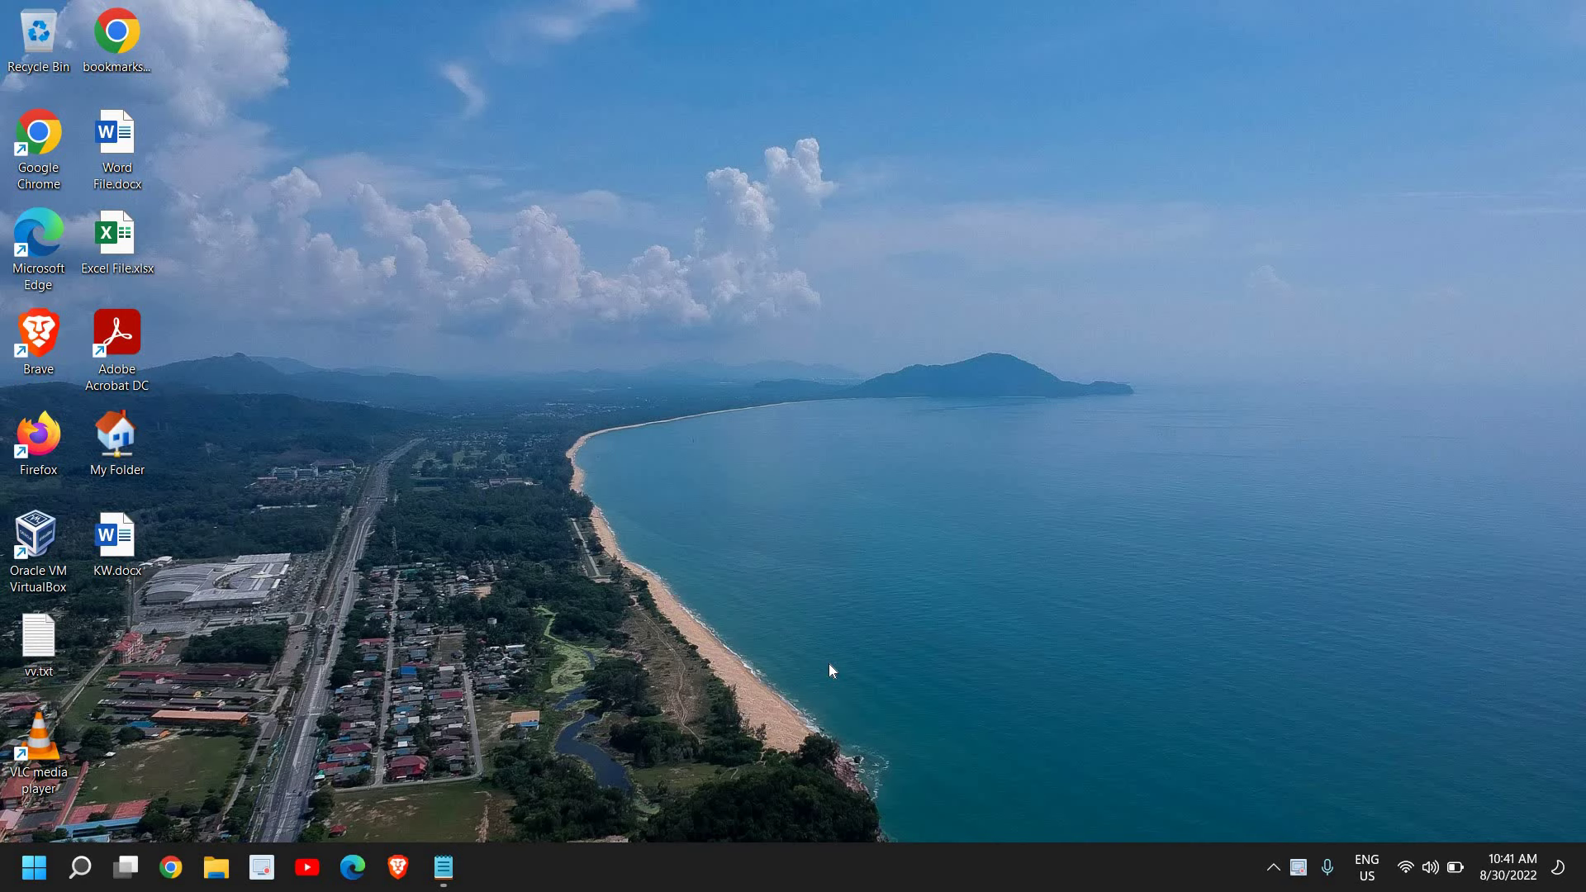
- Launch Registry Editor from the Run prompt with the regedit command
{"action": "right_click", "coordinate": [35, 874]}
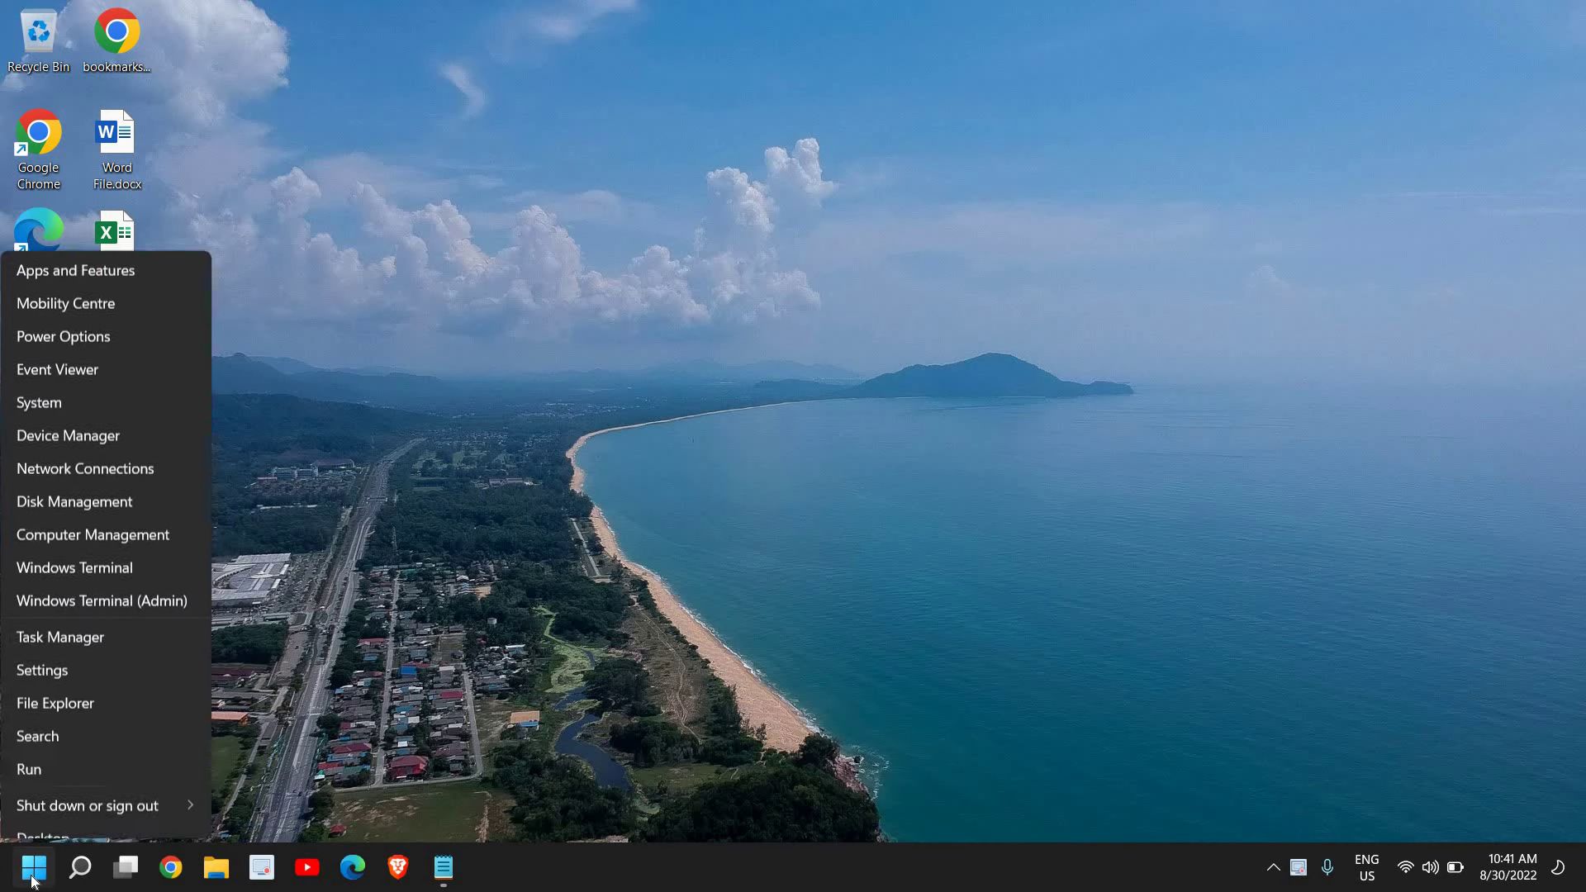
{"action": "left_click", "coordinate": [61, 753]}
{"action": "left_click_drag", "start_coordinate": [701, 358], "coordinate": [551, 336]}
{"action": "left_click", "coordinate": [596, 436]}
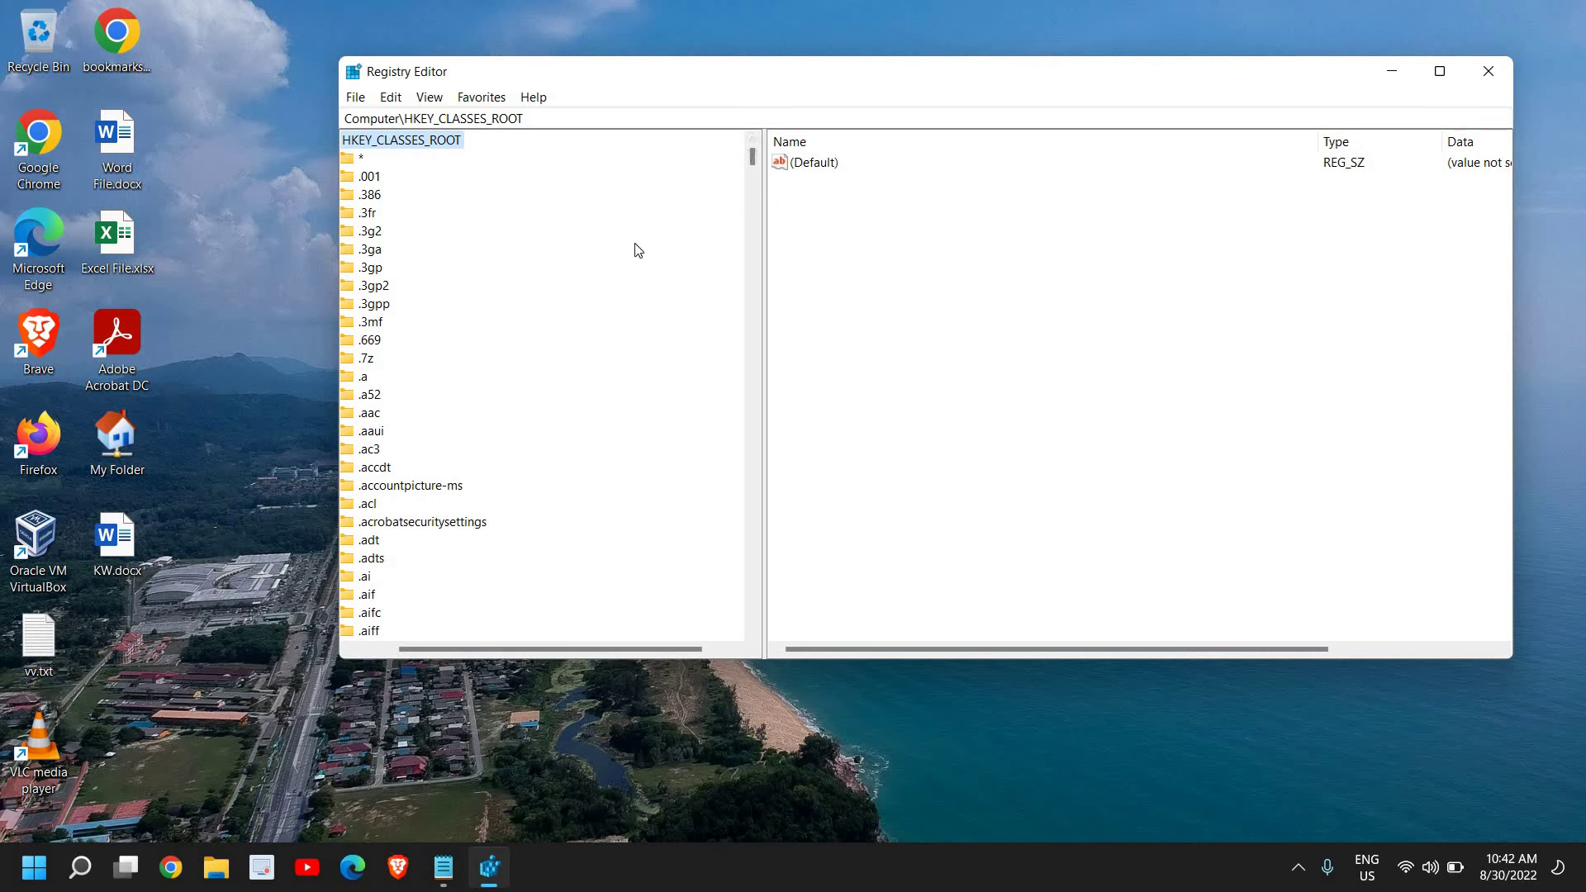
- Collapse HKEY_CLASSES_ROOT so only the five root hives remain listed
{"action": "scroll", "coordinate": [534, 421], "scroll_direction": "down", "scroll_amount": 1}
{"action": "left_click_drag", "start_coordinate": [415, 652], "coordinate": [326, 671]}
{"action": "scroll", "coordinate": [359, 241], "scroll_direction": "up", "scroll_amount": 2}
{"action": "left_click", "coordinate": [369, 160]}
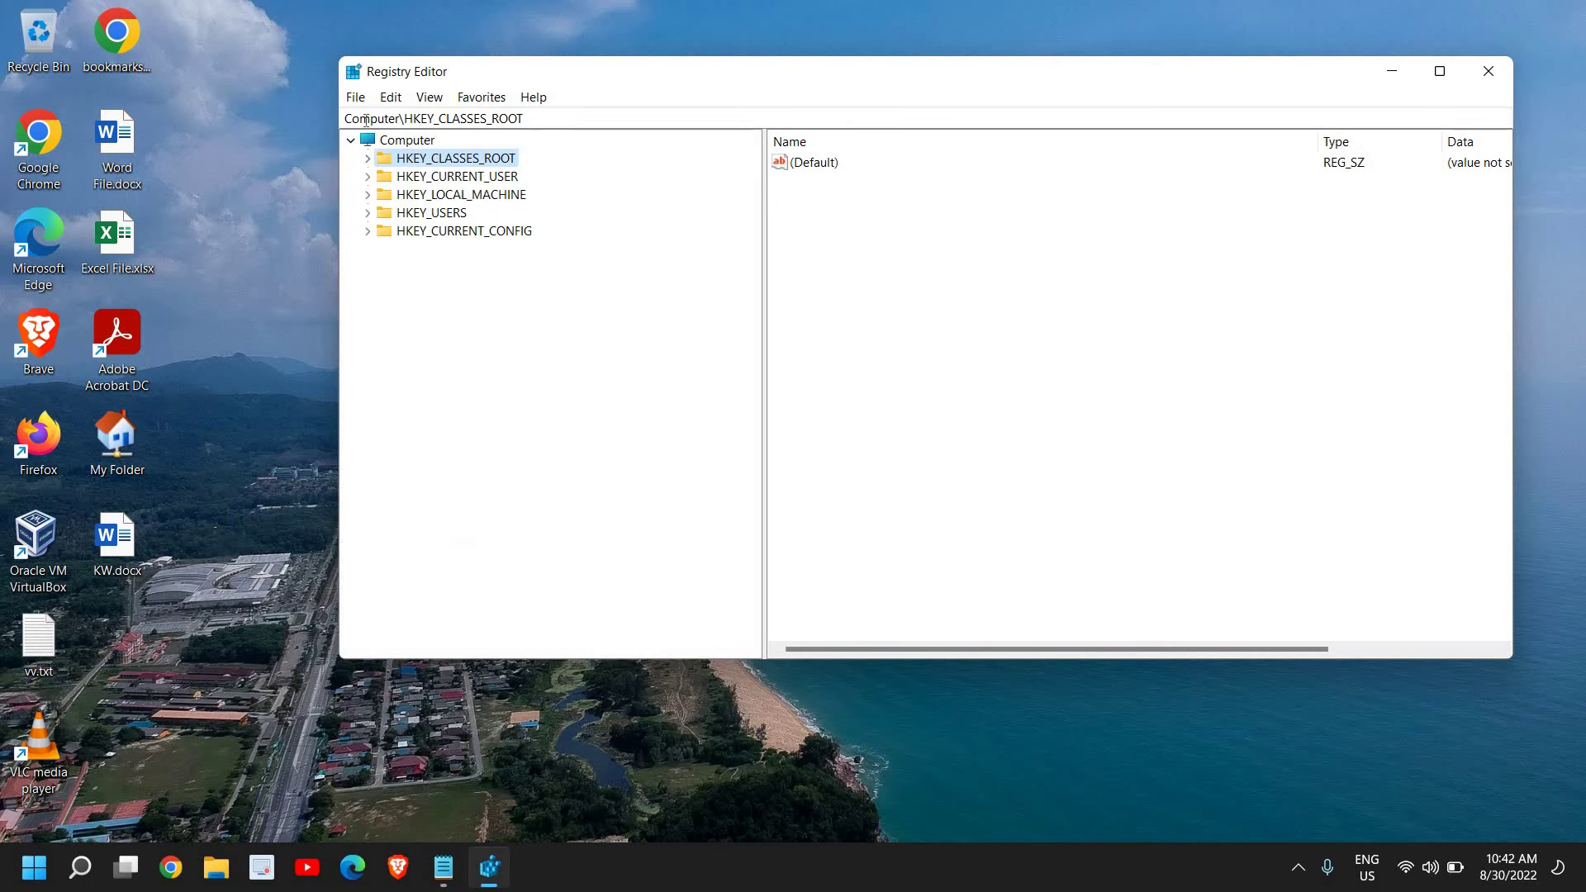
{"action": "left_click_drag", "start_coordinate": [829, 78], "coordinate": [727, 73]}
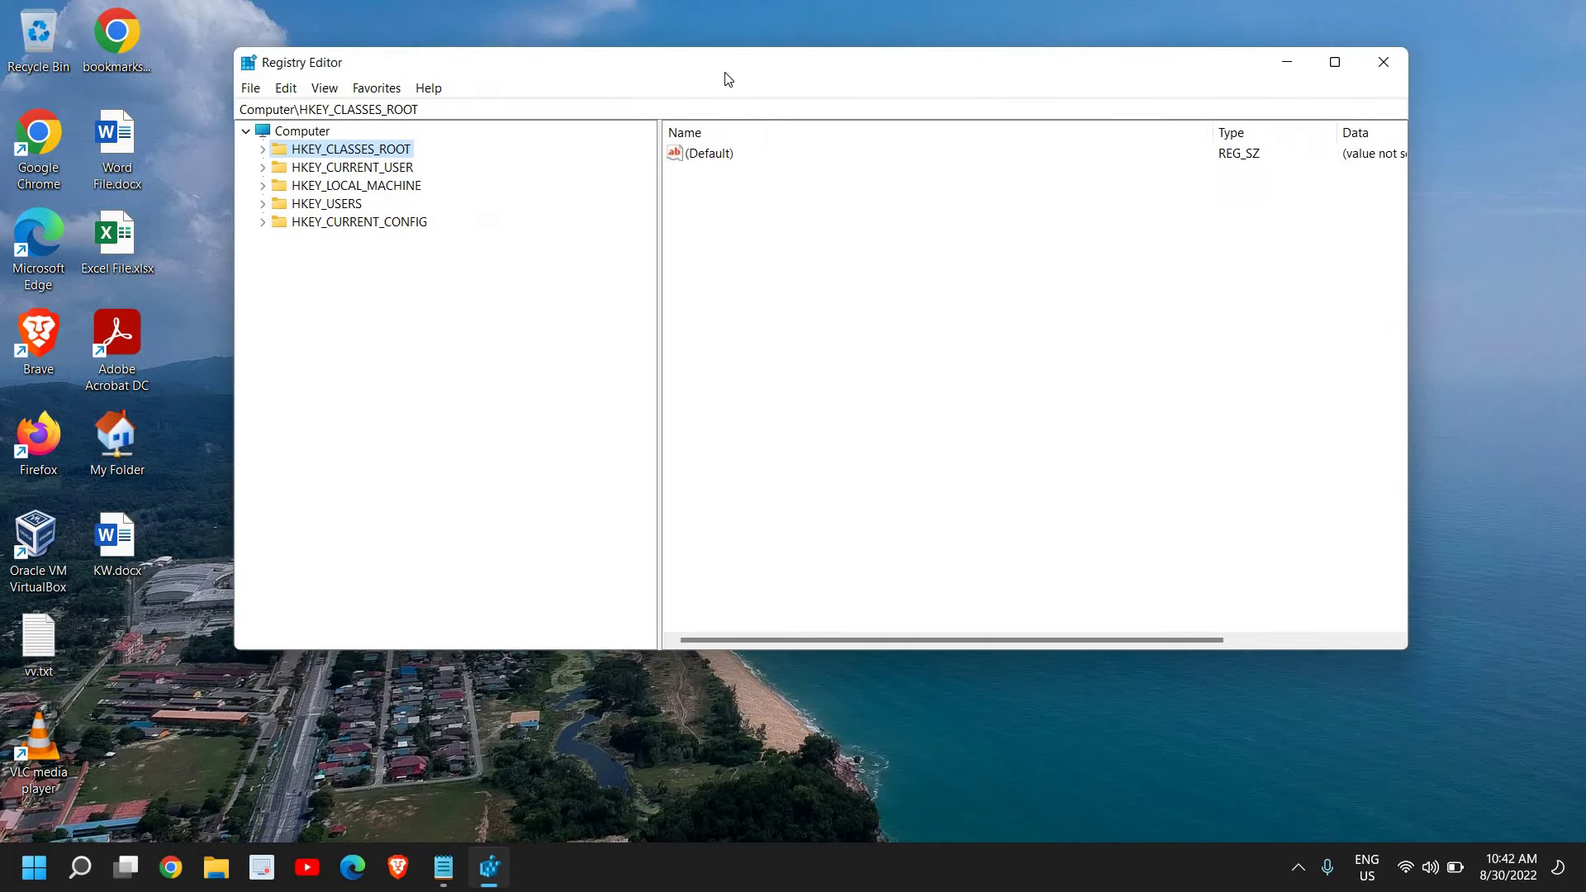
- Open the File menu's Export and Import dialogs and cancel both without changes
{"action": "left_click", "coordinate": [254, 95]}
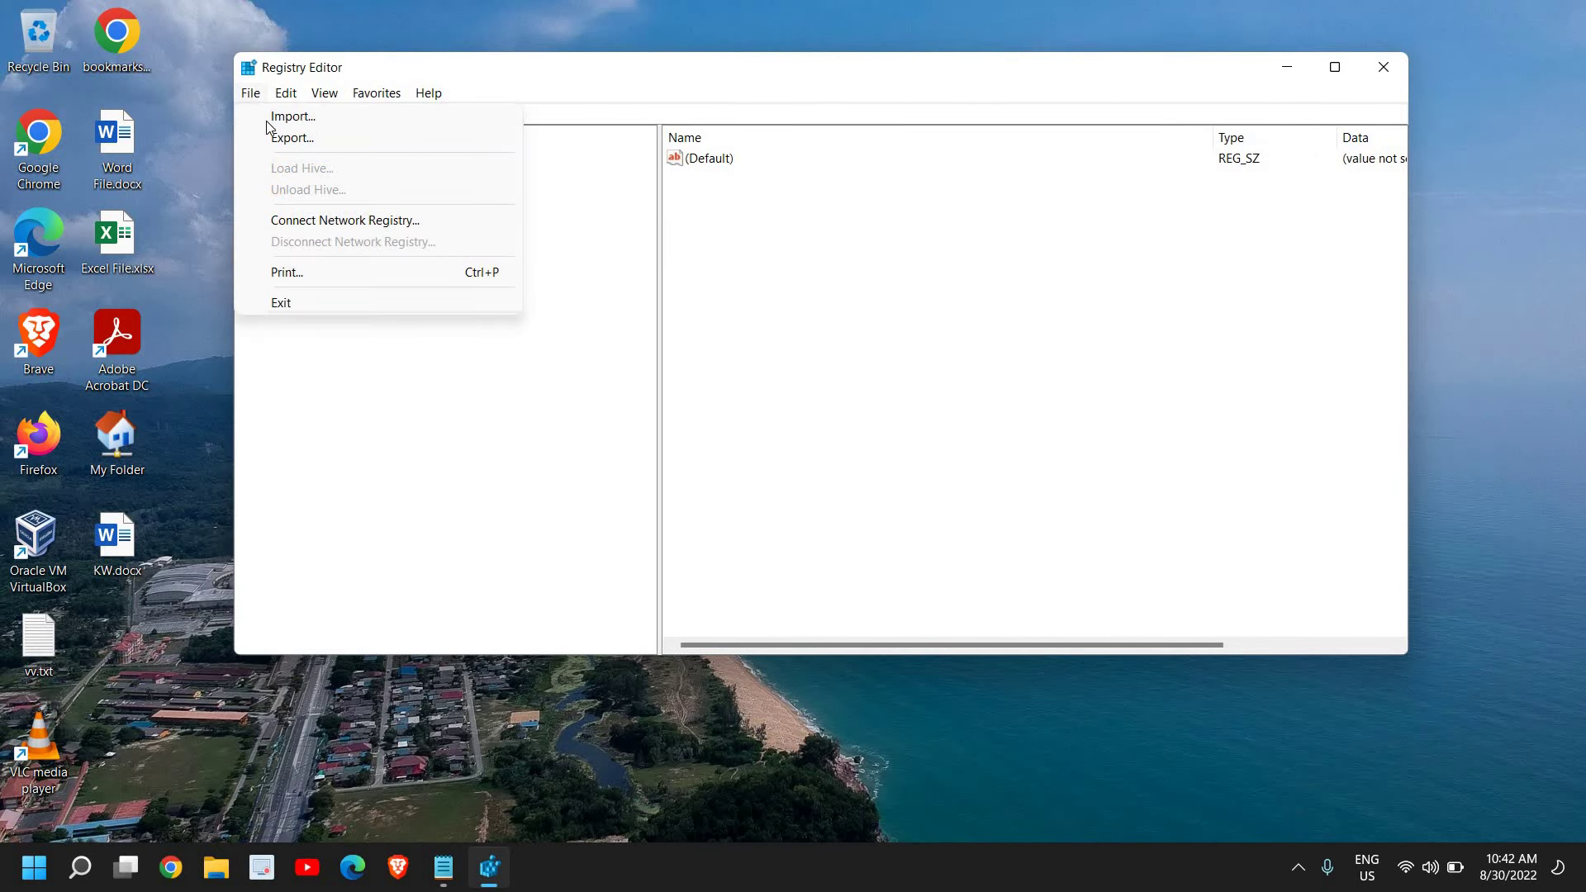
{"action": "left_click", "coordinate": [273, 137]}
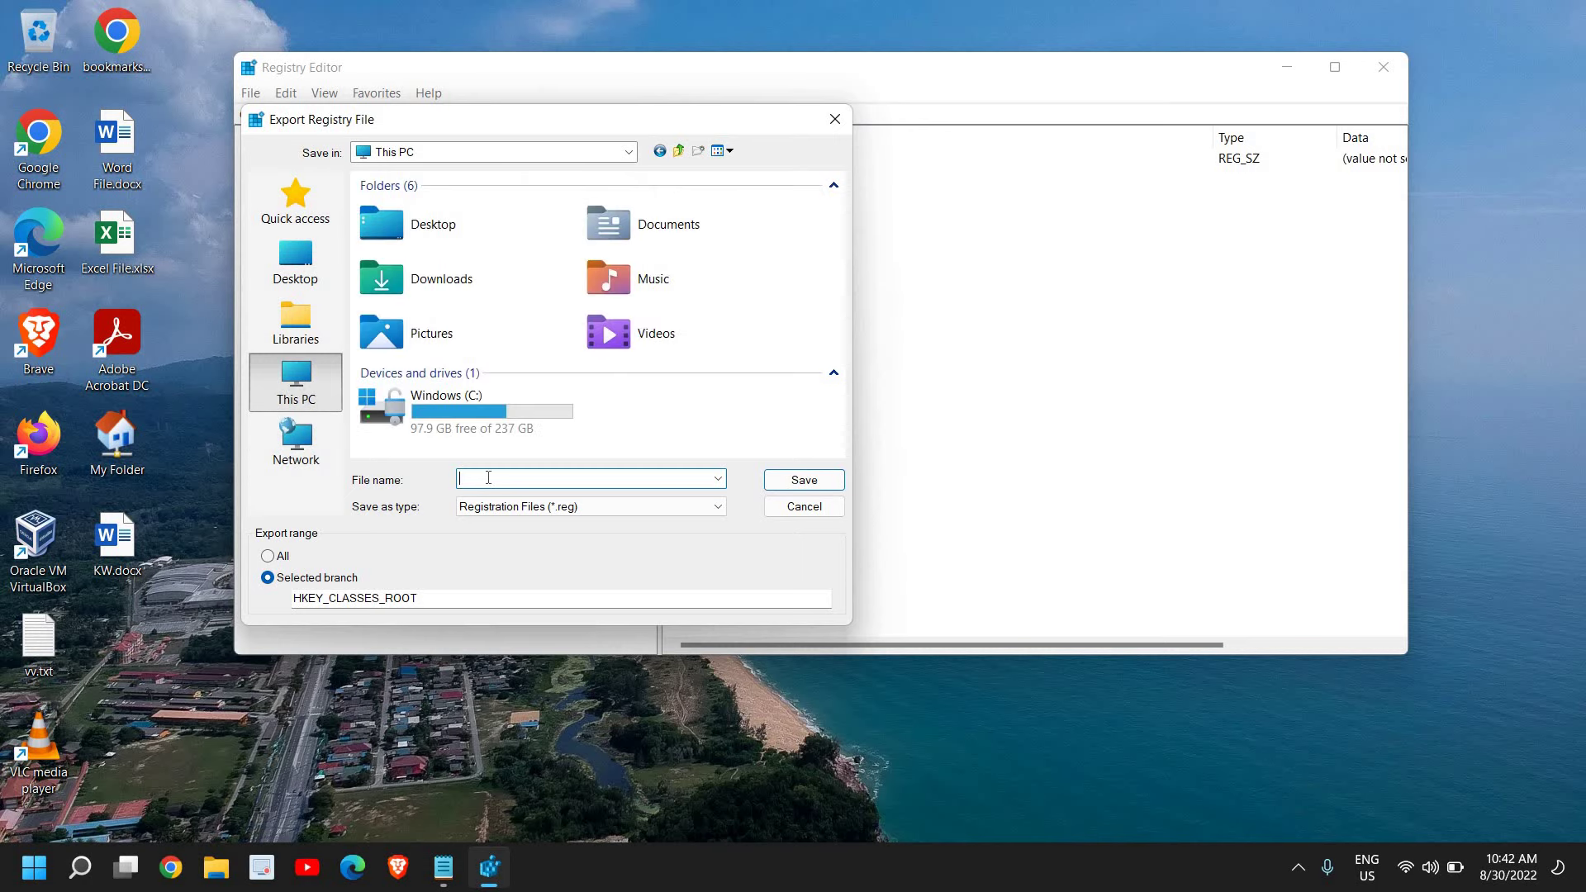
{"action": "left_click", "coordinate": [800, 507]}
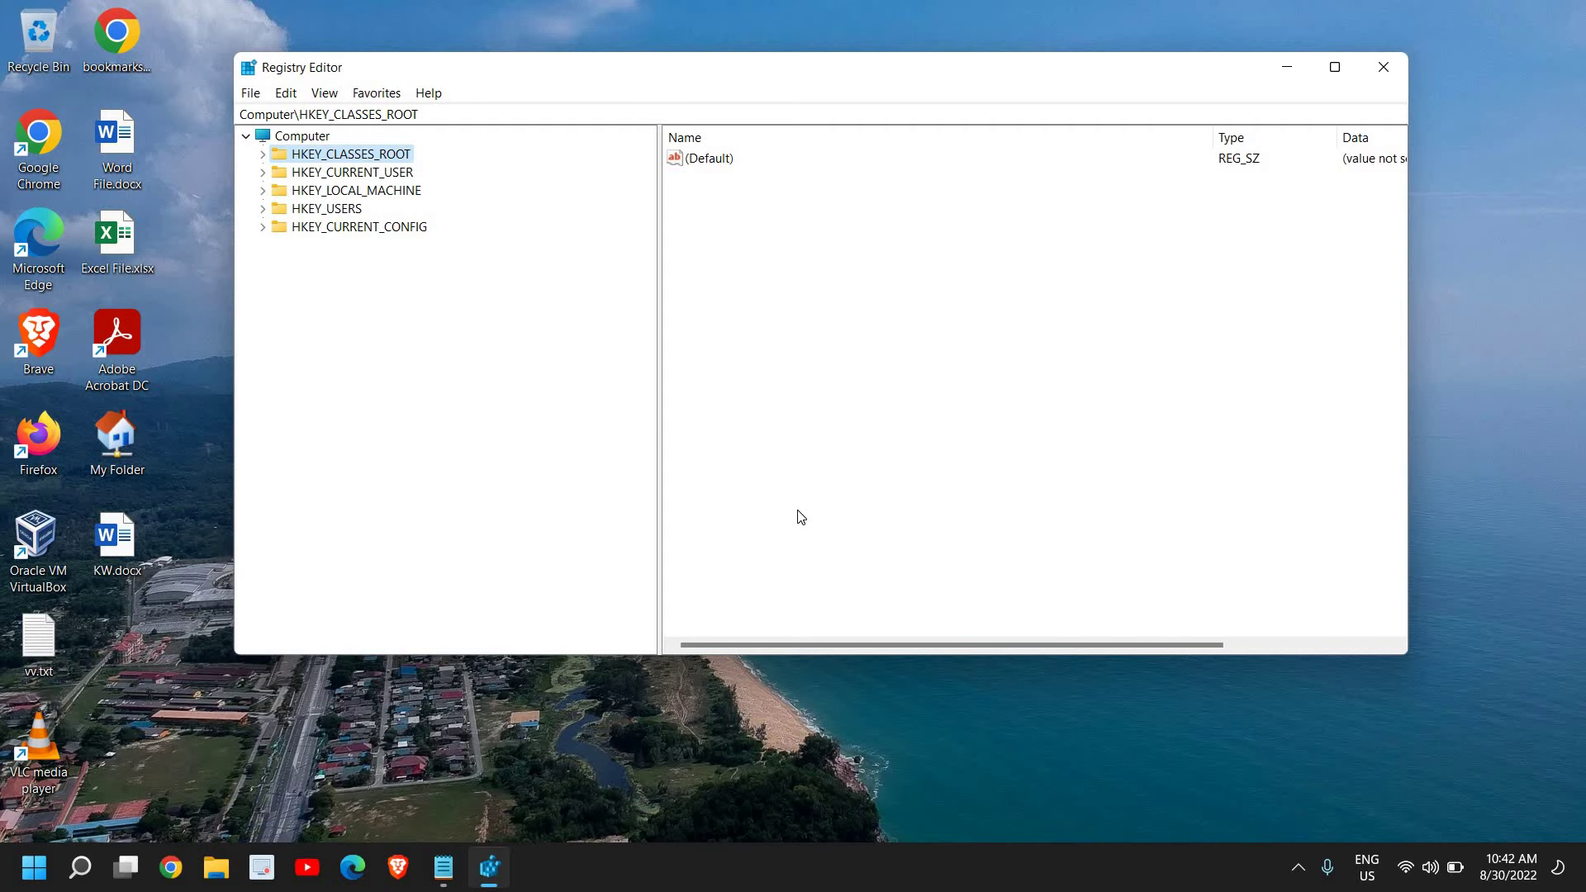
{"action": "left_click", "coordinate": [242, 100]}
{"action": "left_click", "coordinate": [281, 117]}
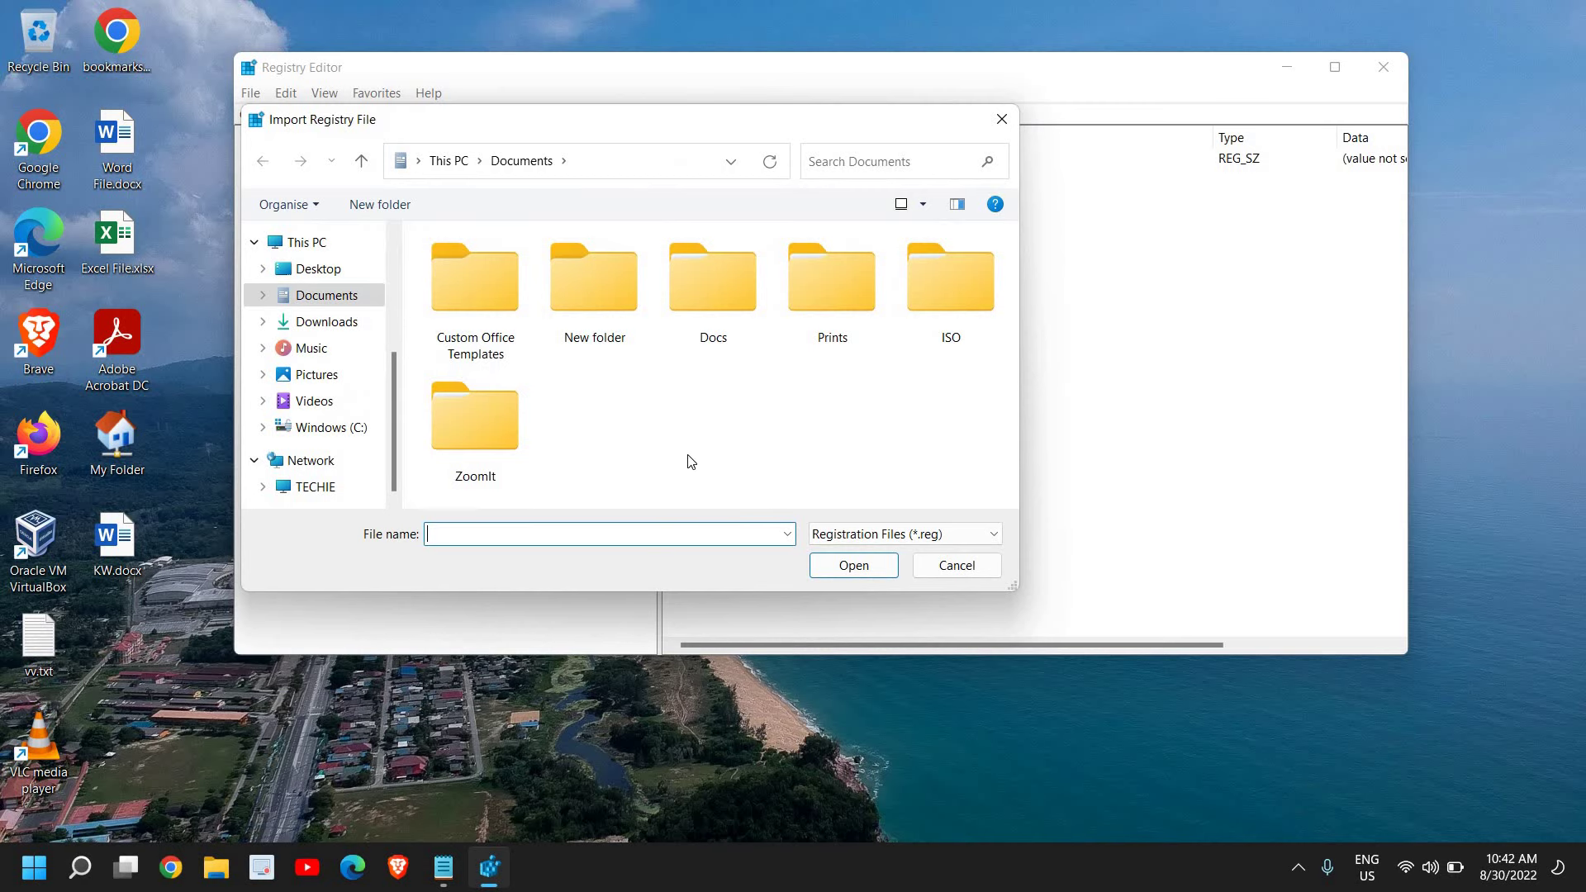
{"action": "left_click", "coordinate": [933, 569]}
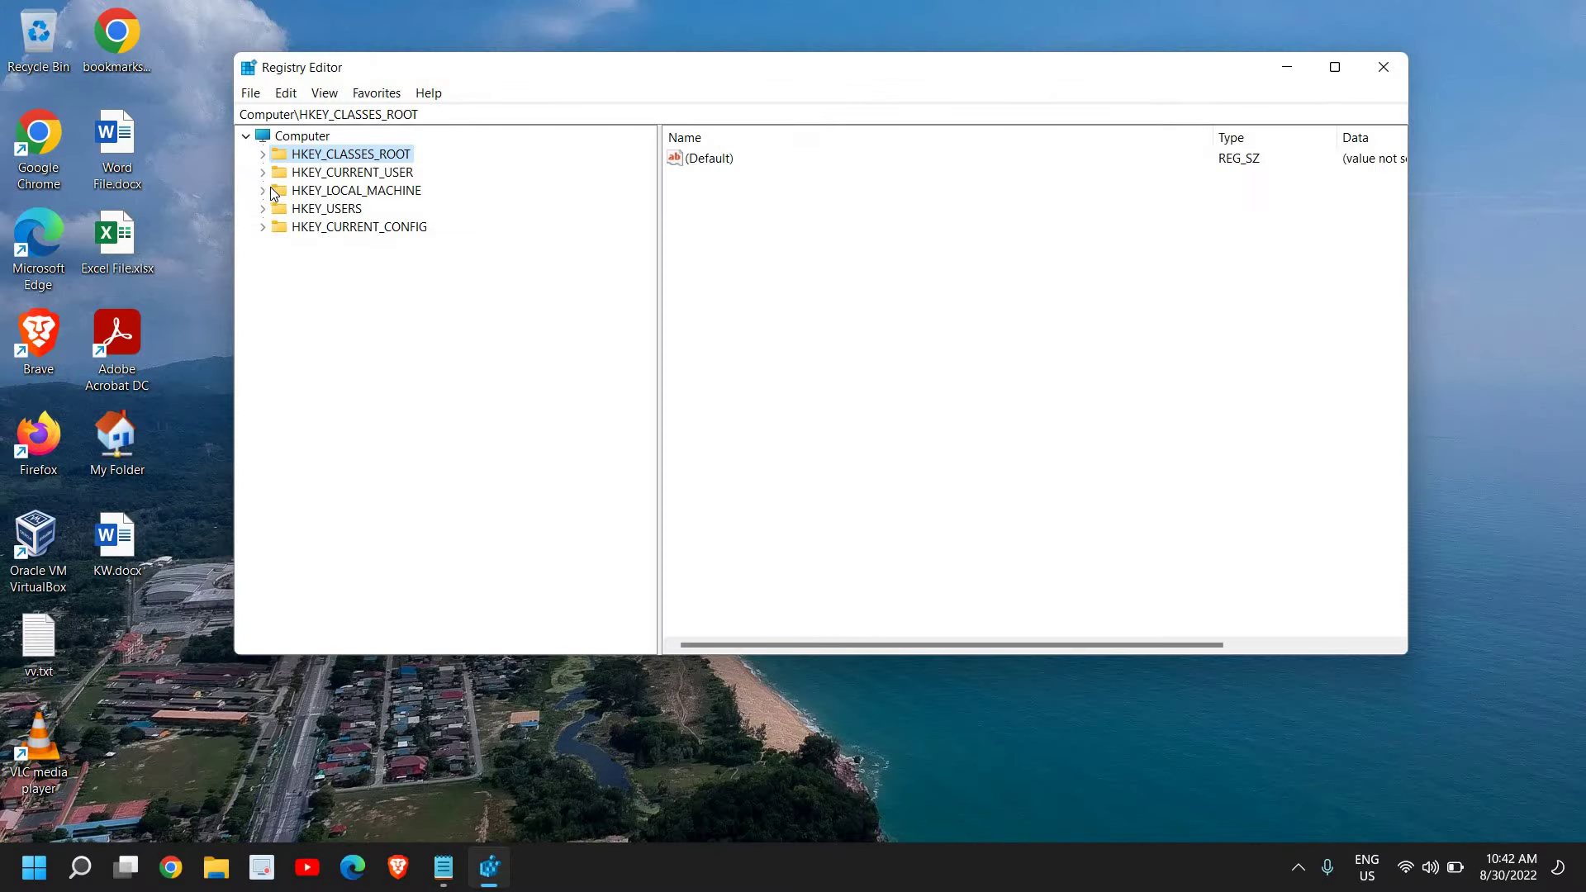
- Expand HKEY_LOCAL_MACHINE and its SOFTWARE key
{"action": "left_click", "coordinate": [263, 191]}
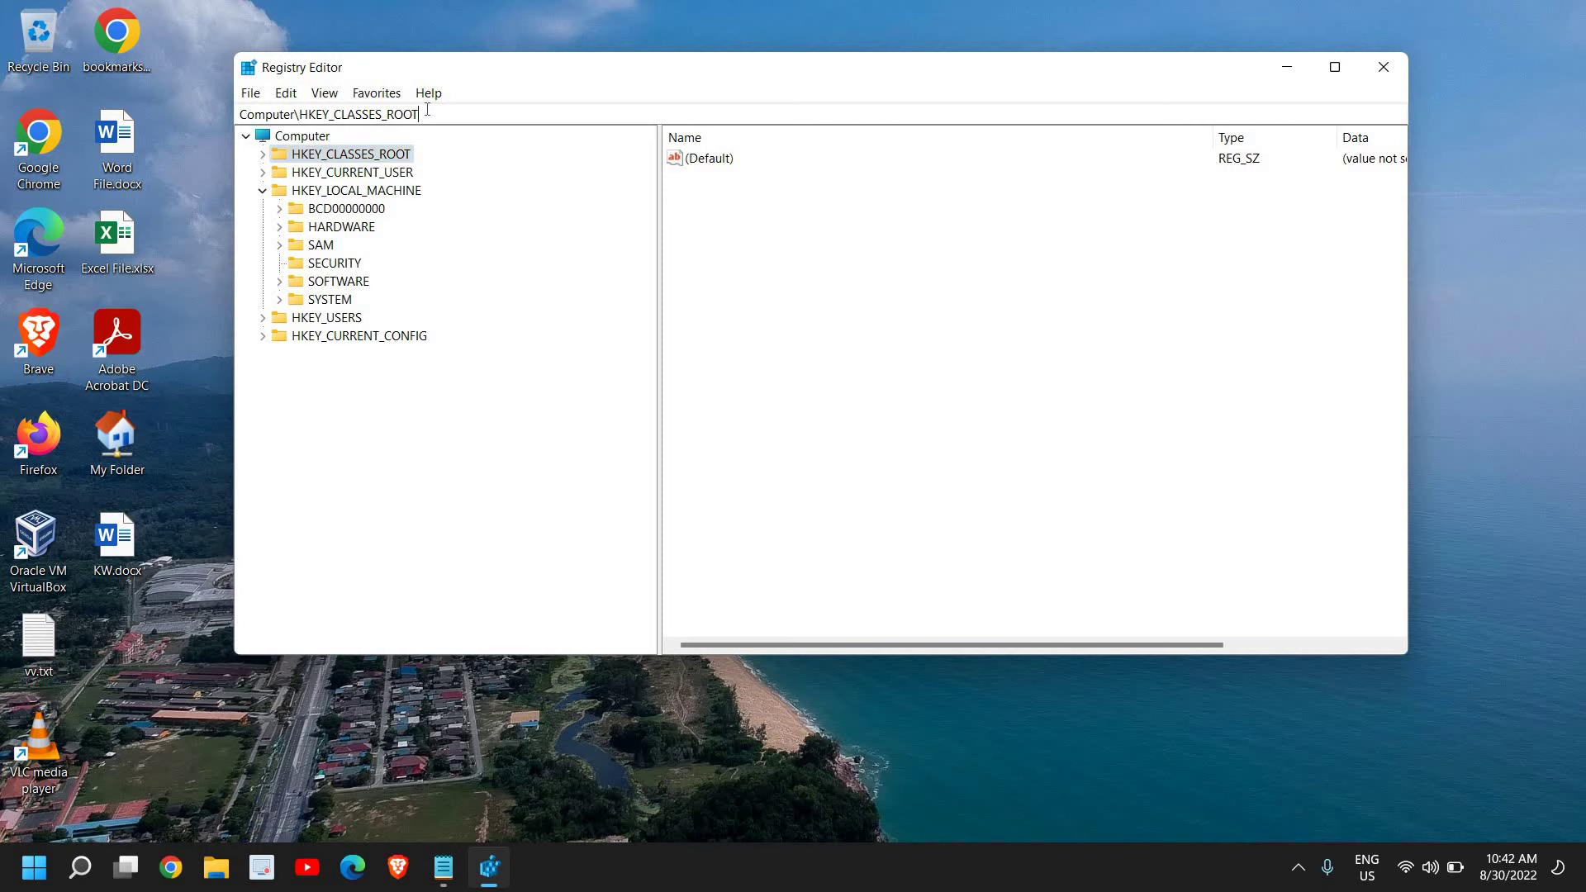
{"action": "left_click_drag", "start_coordinate": [425, 114], "coordinate": [236, 114]}
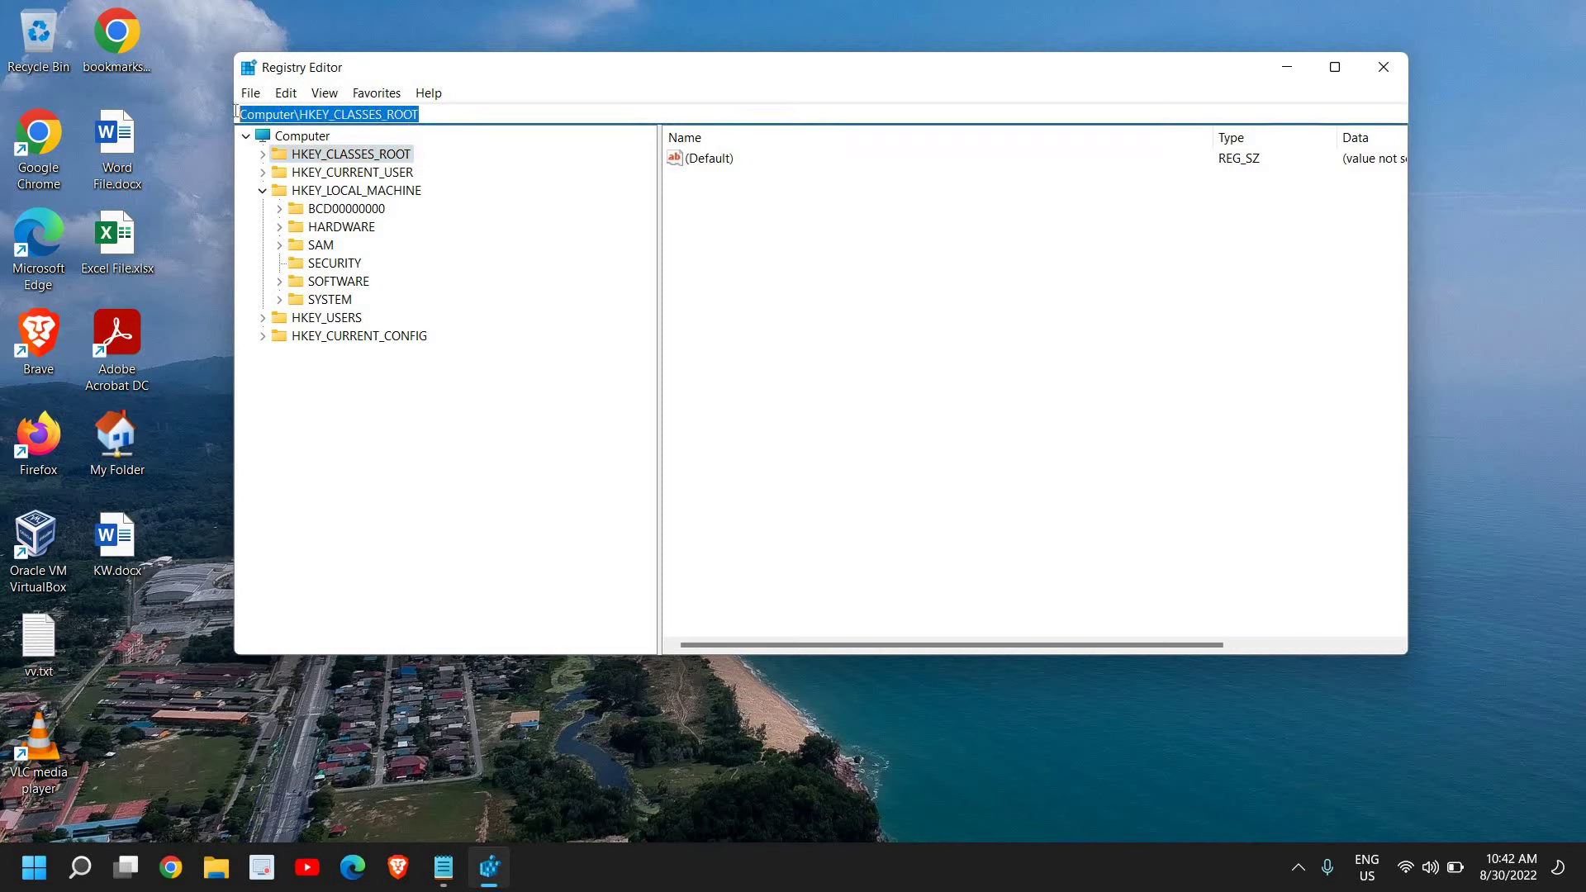
{"action": "left_click", "coordinate": [280, 284]}
{"action": "left_click", "coordinate": [329, 139]}
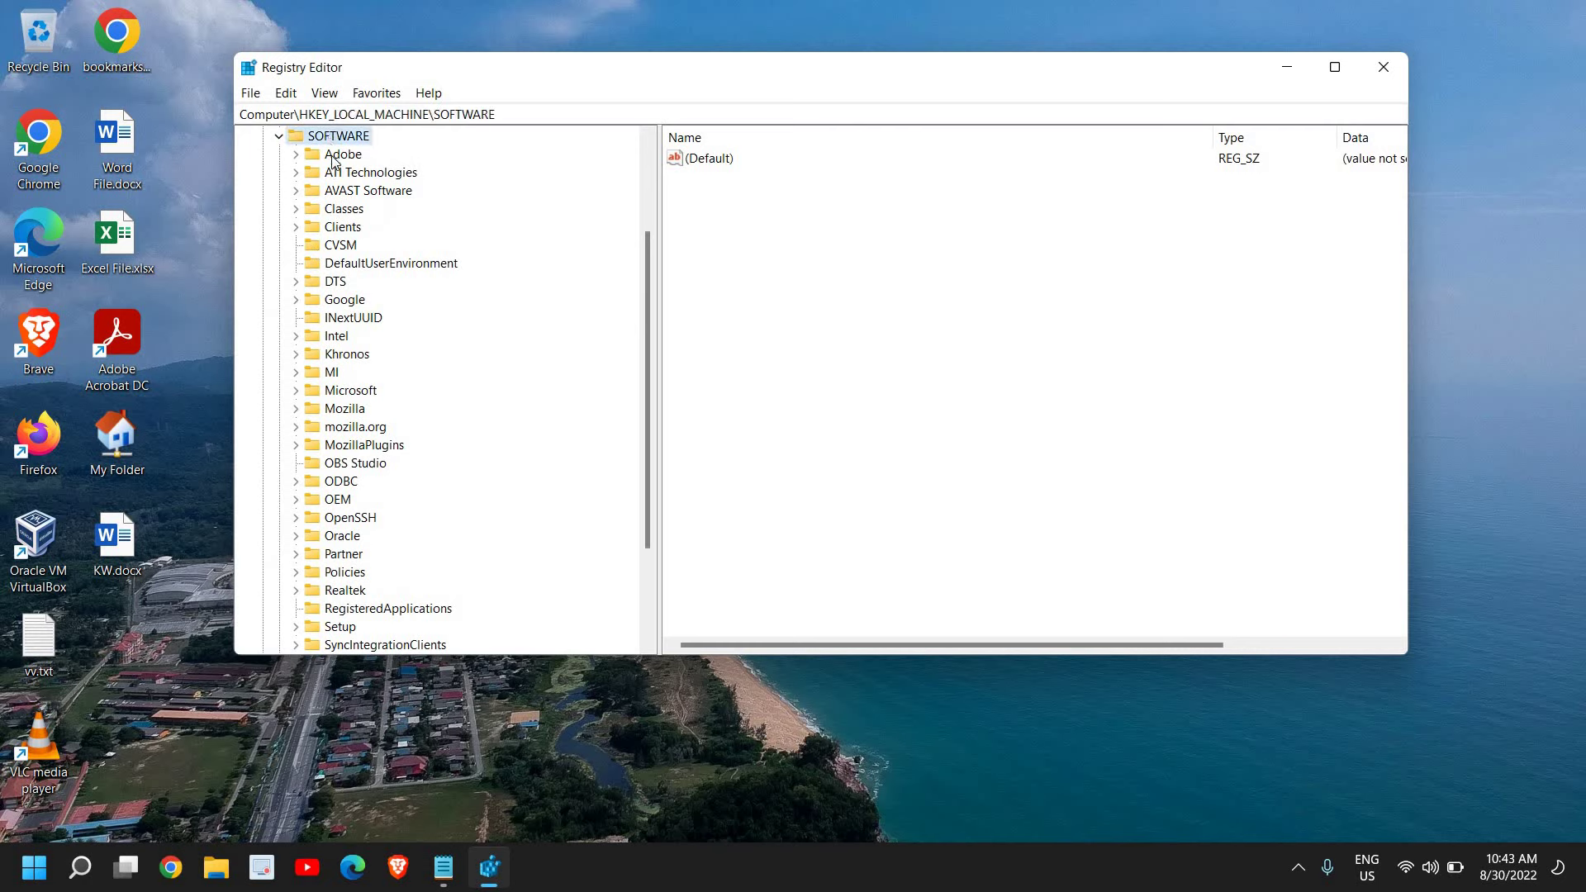
{"action": "scroll", "coordinate": [362, 490], "scroll_direction": "down", "scroll_amount": 3}
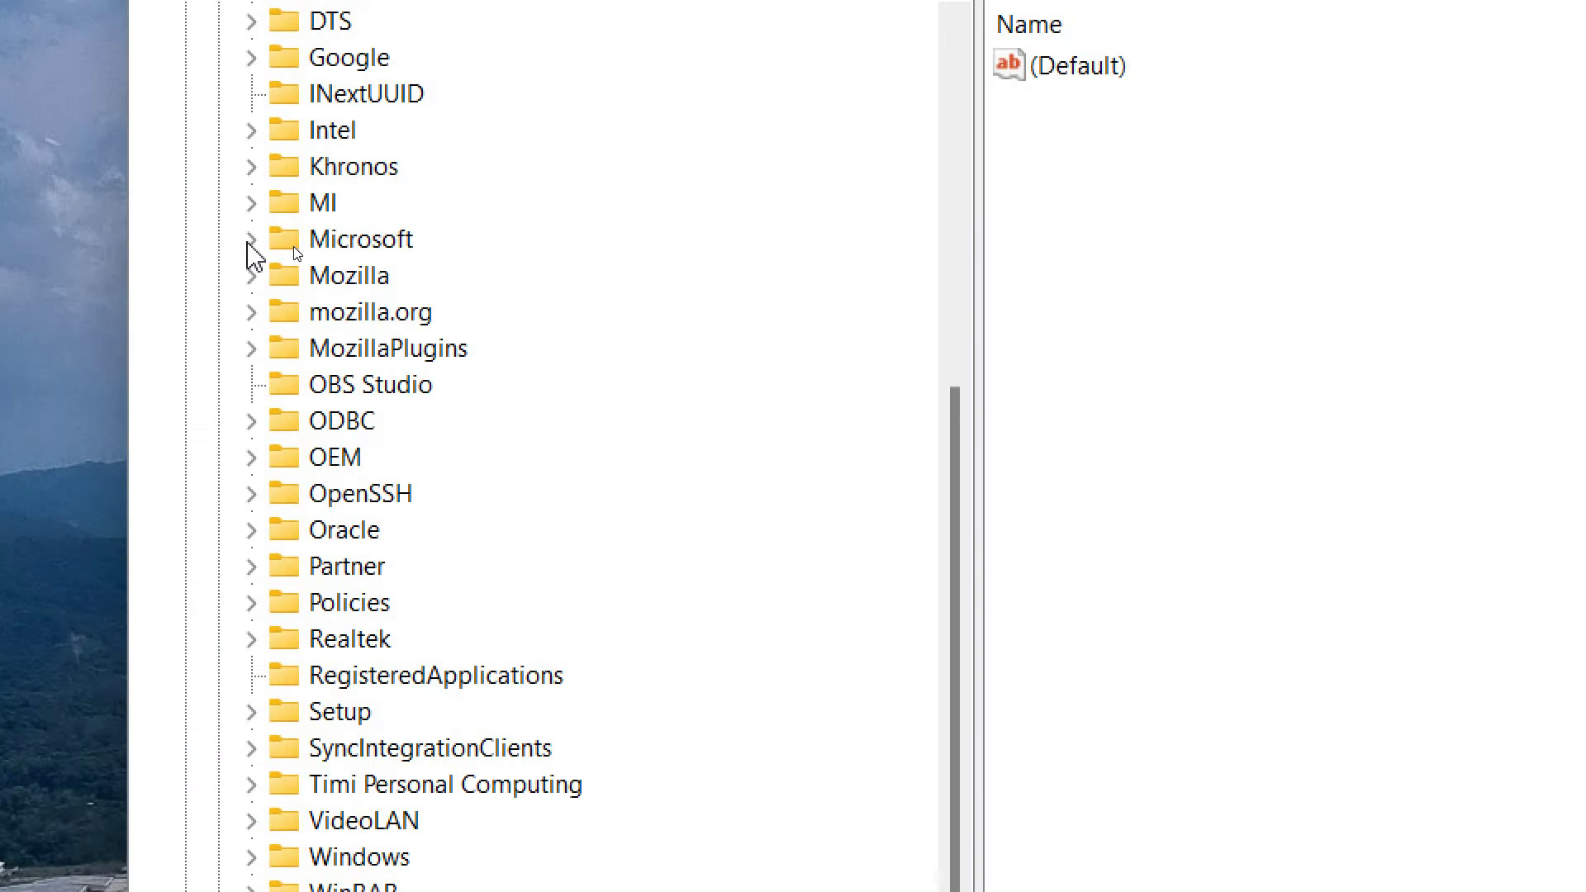
- Expand the Microsoft key and select its Windows NT subkey
{"action": "left_click", "coordinate": [251, 239]}
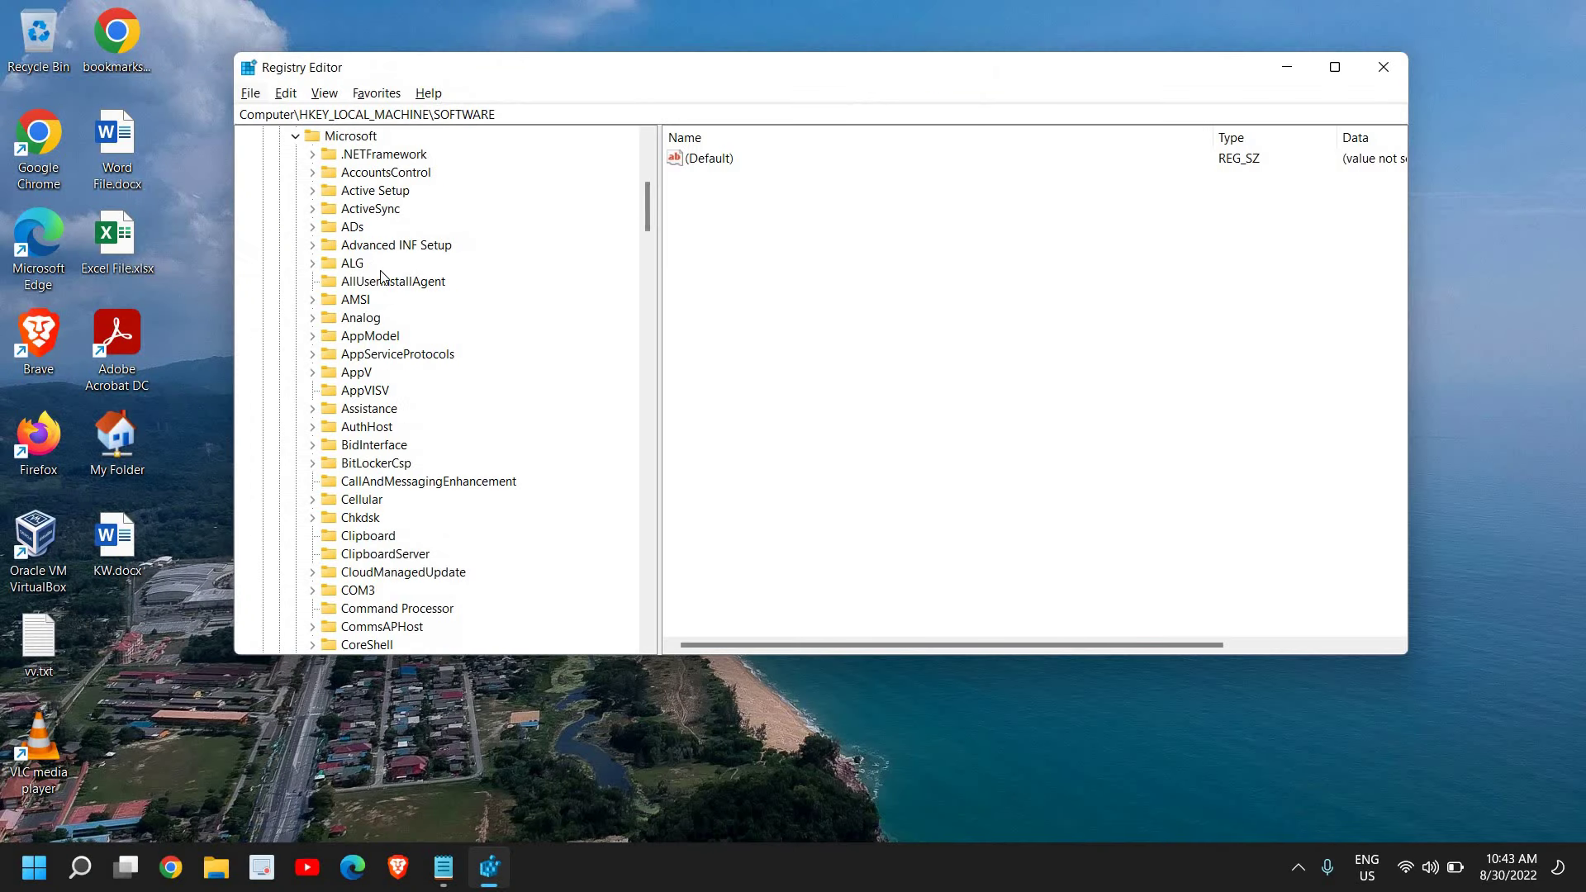
{"action": "left_click", "coordinate": [393, 353]}
{"action": "scroll", "coordinate": [392, 351], "scroll_direction": "down", "scroll_amount": 4}
{"action": "scroll", "coordinate": [393, 353], "scroll_direction": "down", "scroll_amount": 16}
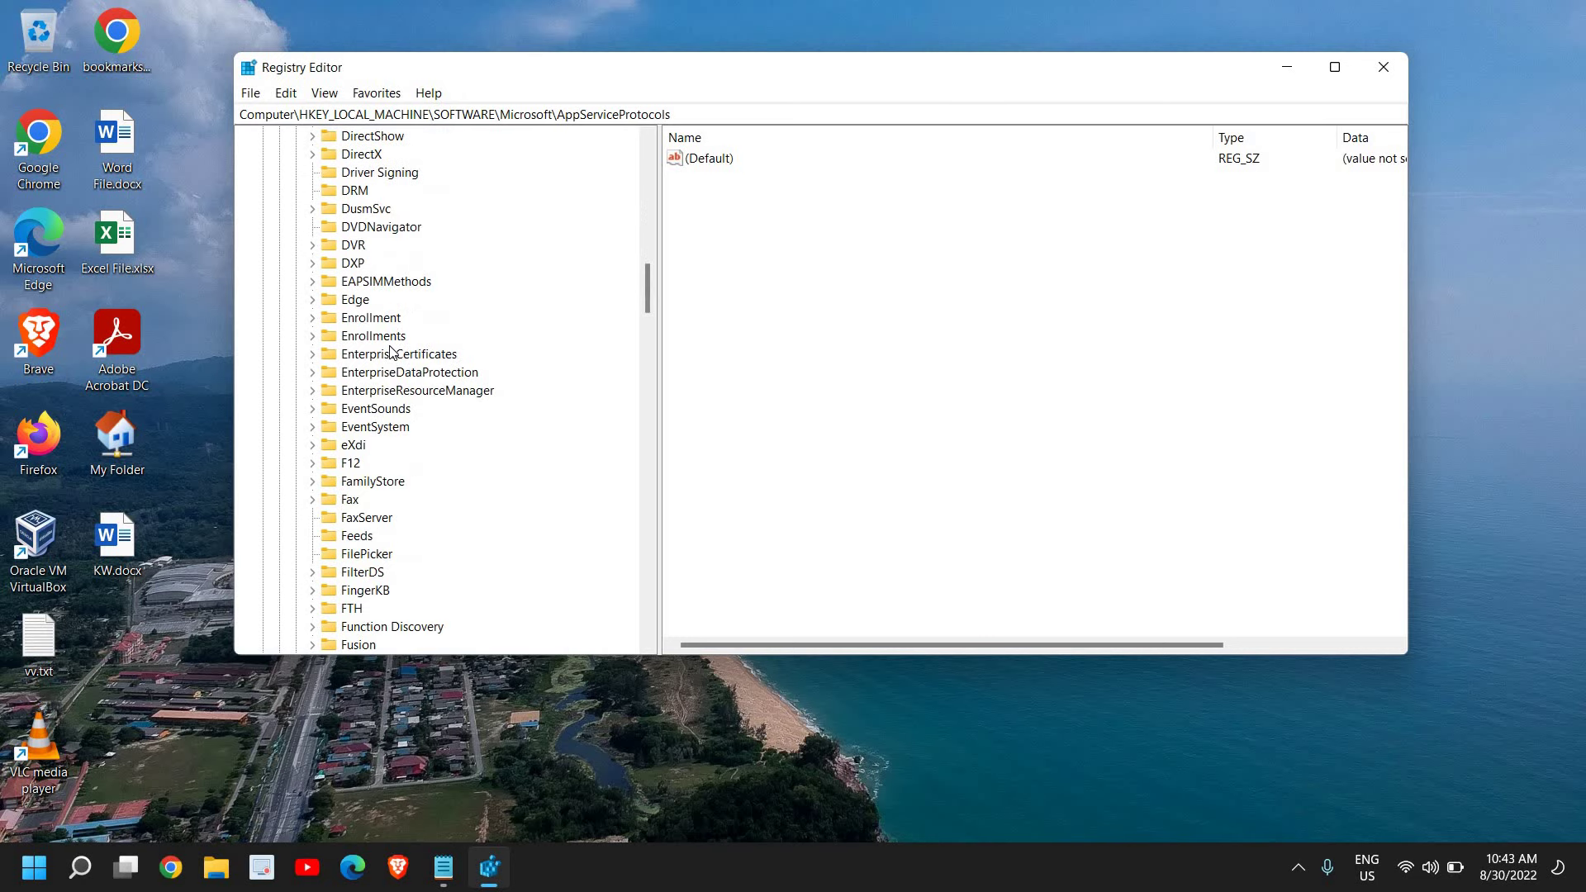
{"action": "scroll", "coordinate": [393, 353], "scroll_direction": "down", "scroll_amount": 18}
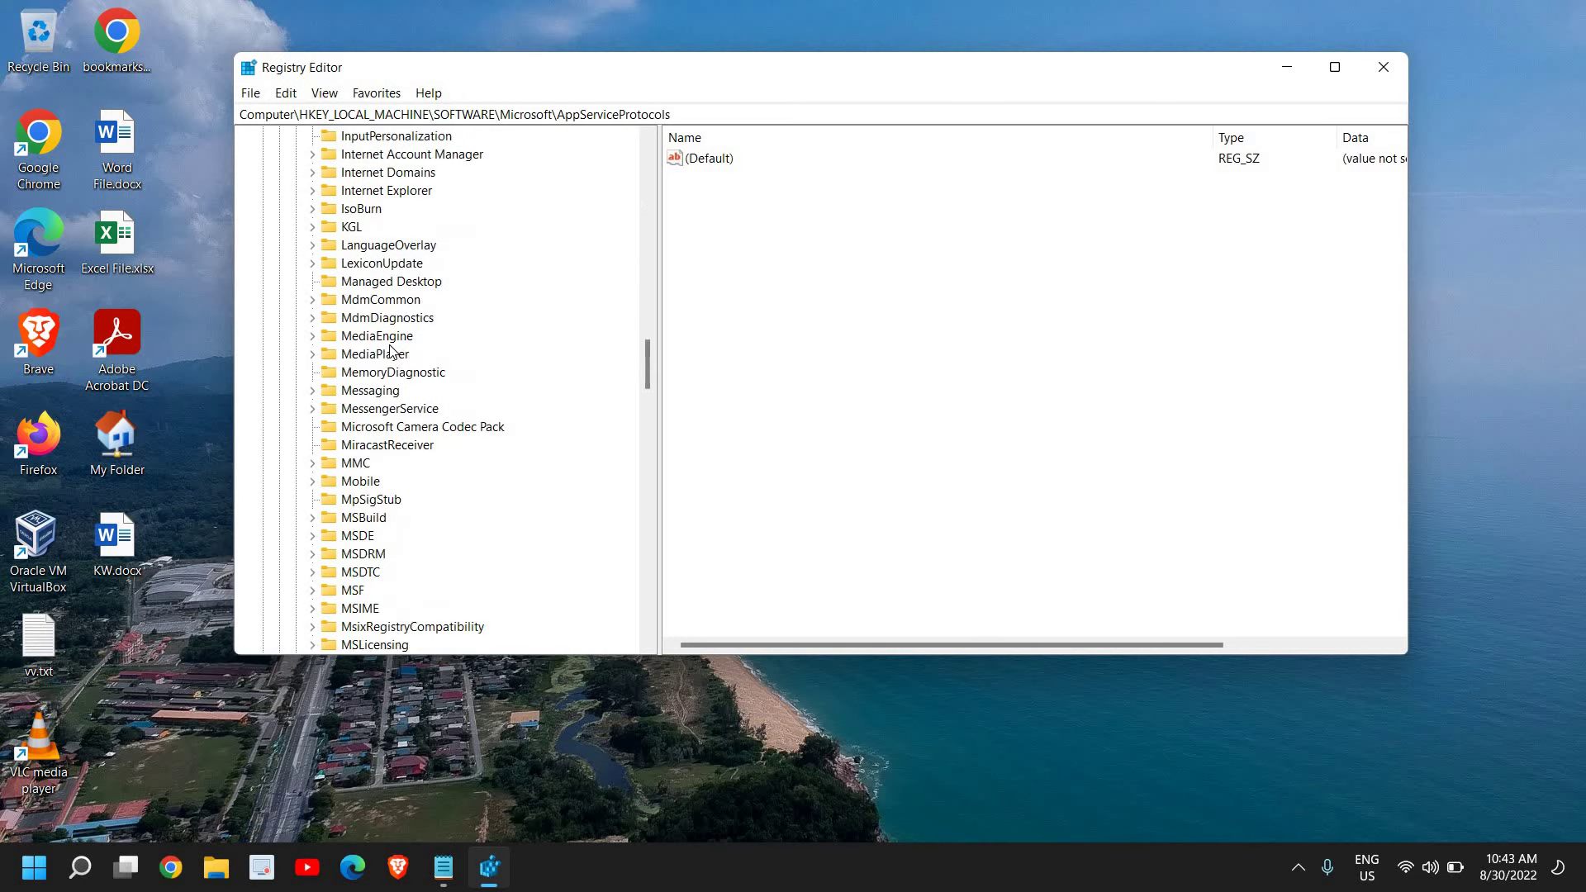
{"action": "scroll", "coordinate": [393, 353], "scroll_direction": "down", "scroll_amount": 20}
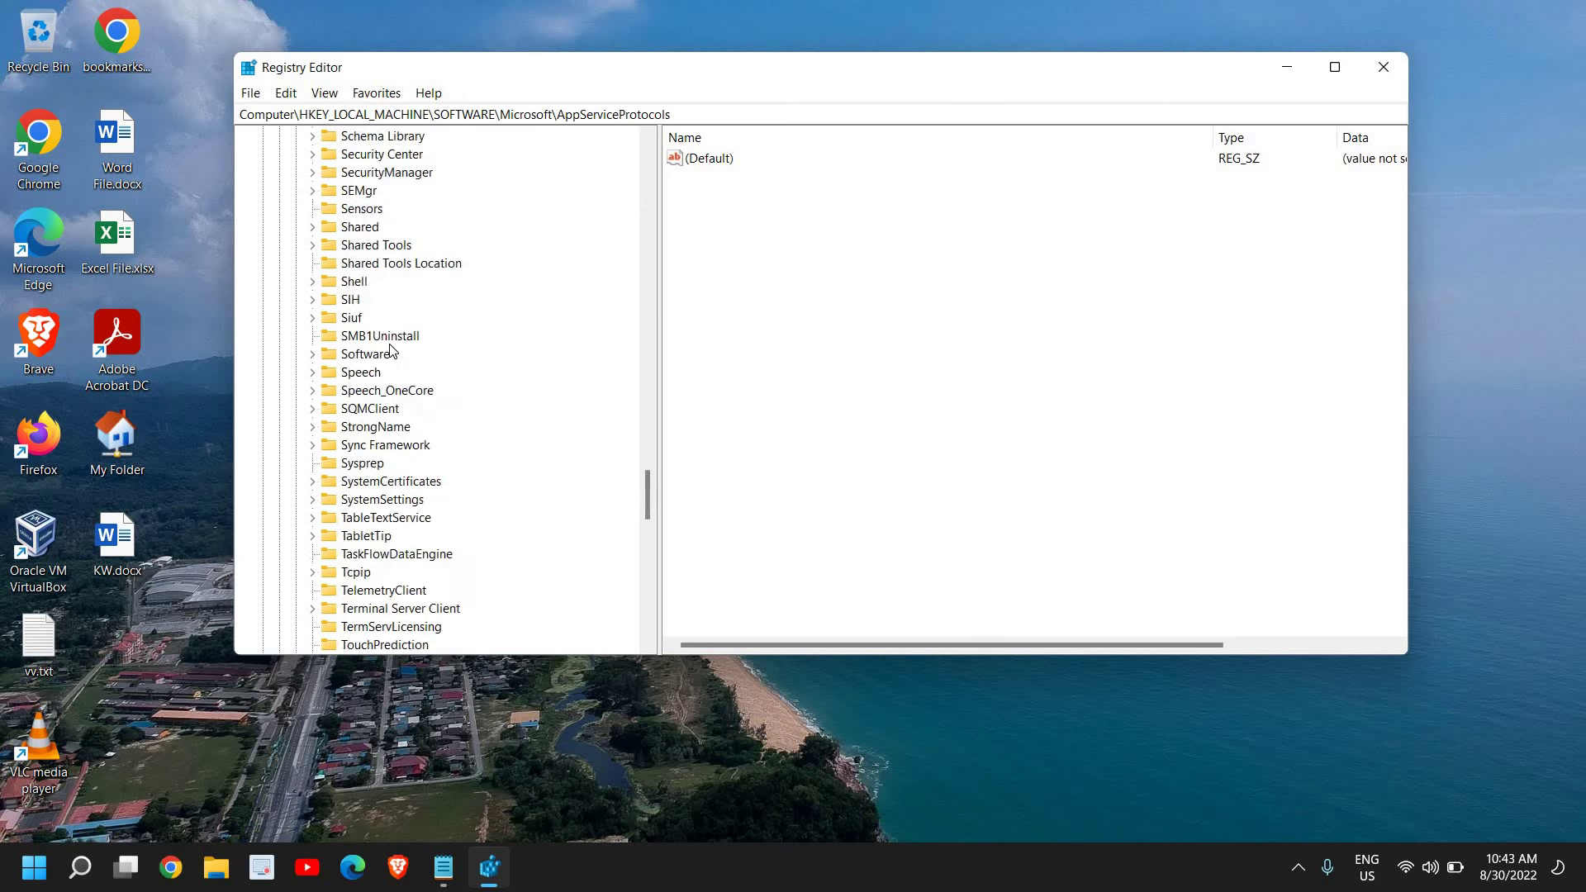
{"action": "scroll", "coordinate": [394, 405], "scroll_direction": "down", "scroll_amount": 7}
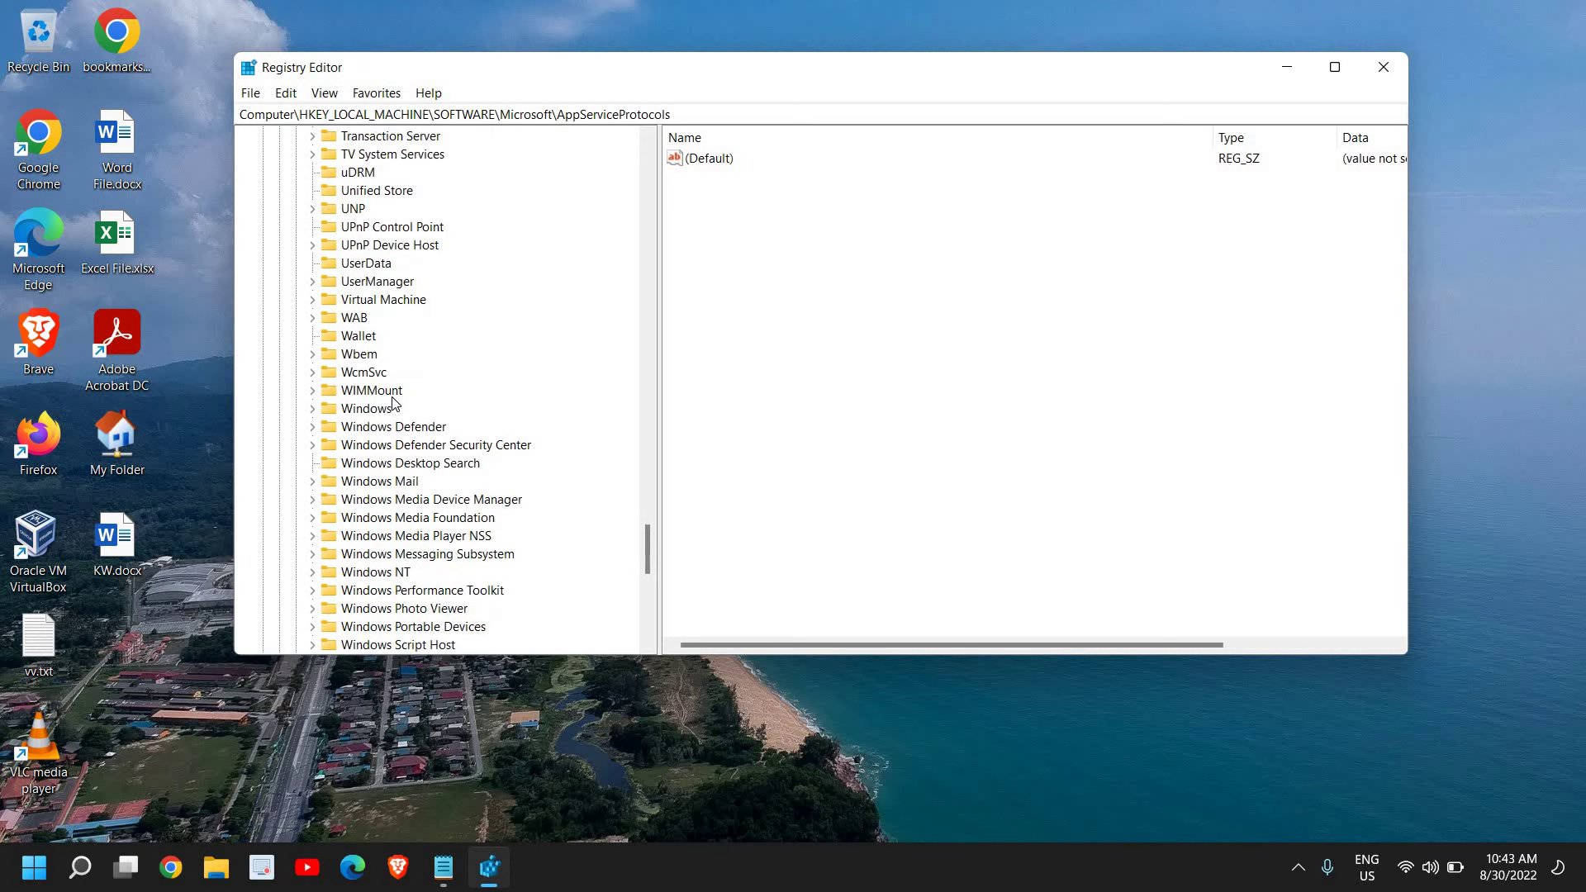
{"action": "left_click", "coordinate": [367, 501]}
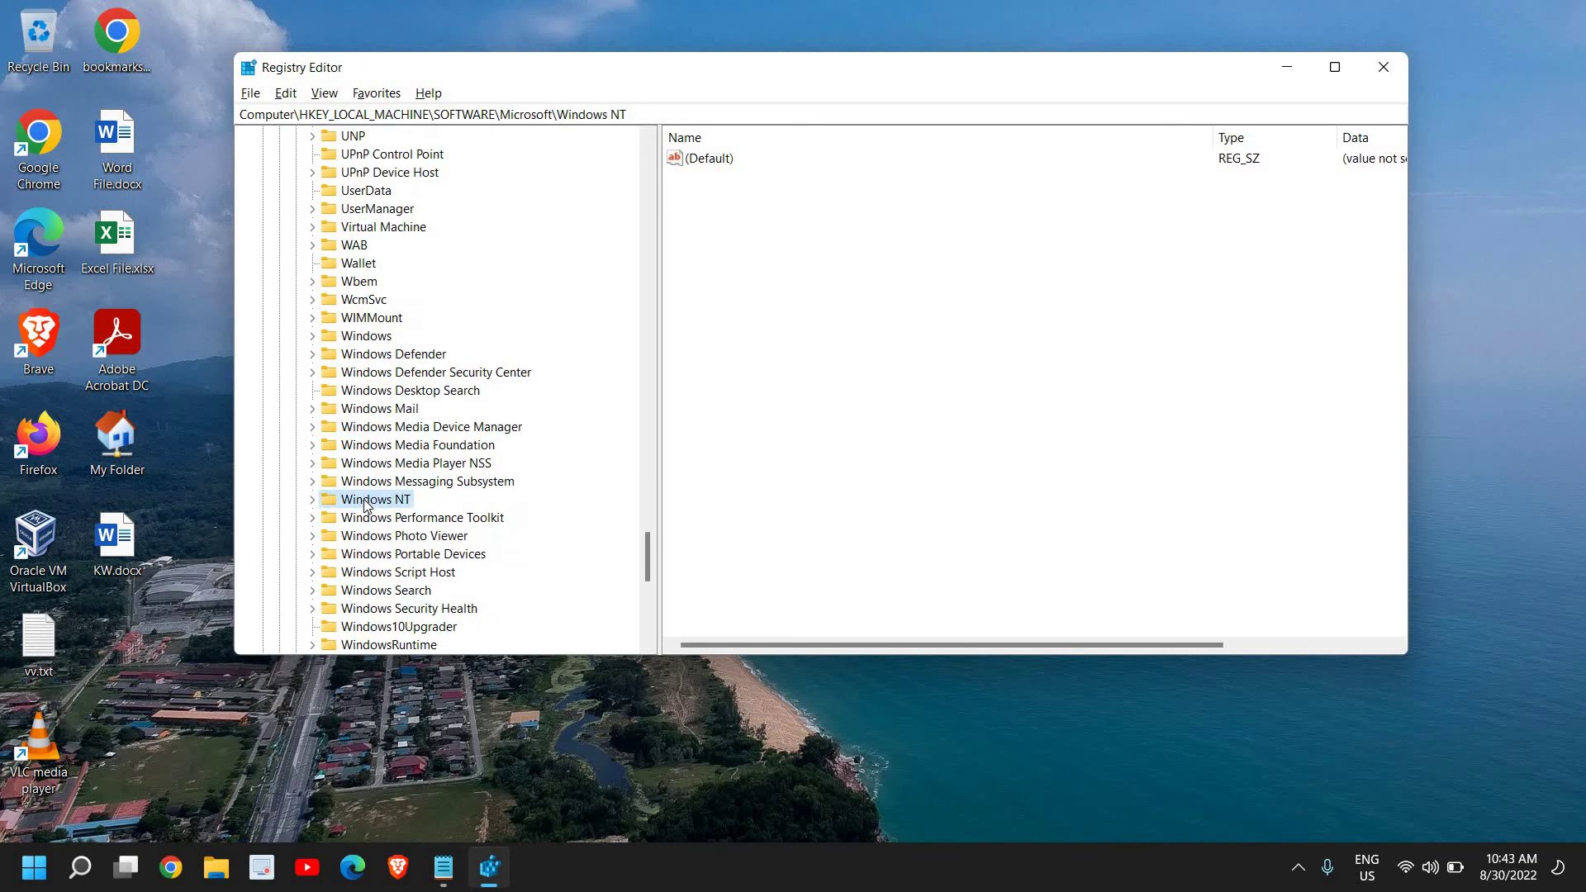
{"action": "left_click", "coordinate": [606, 114]}
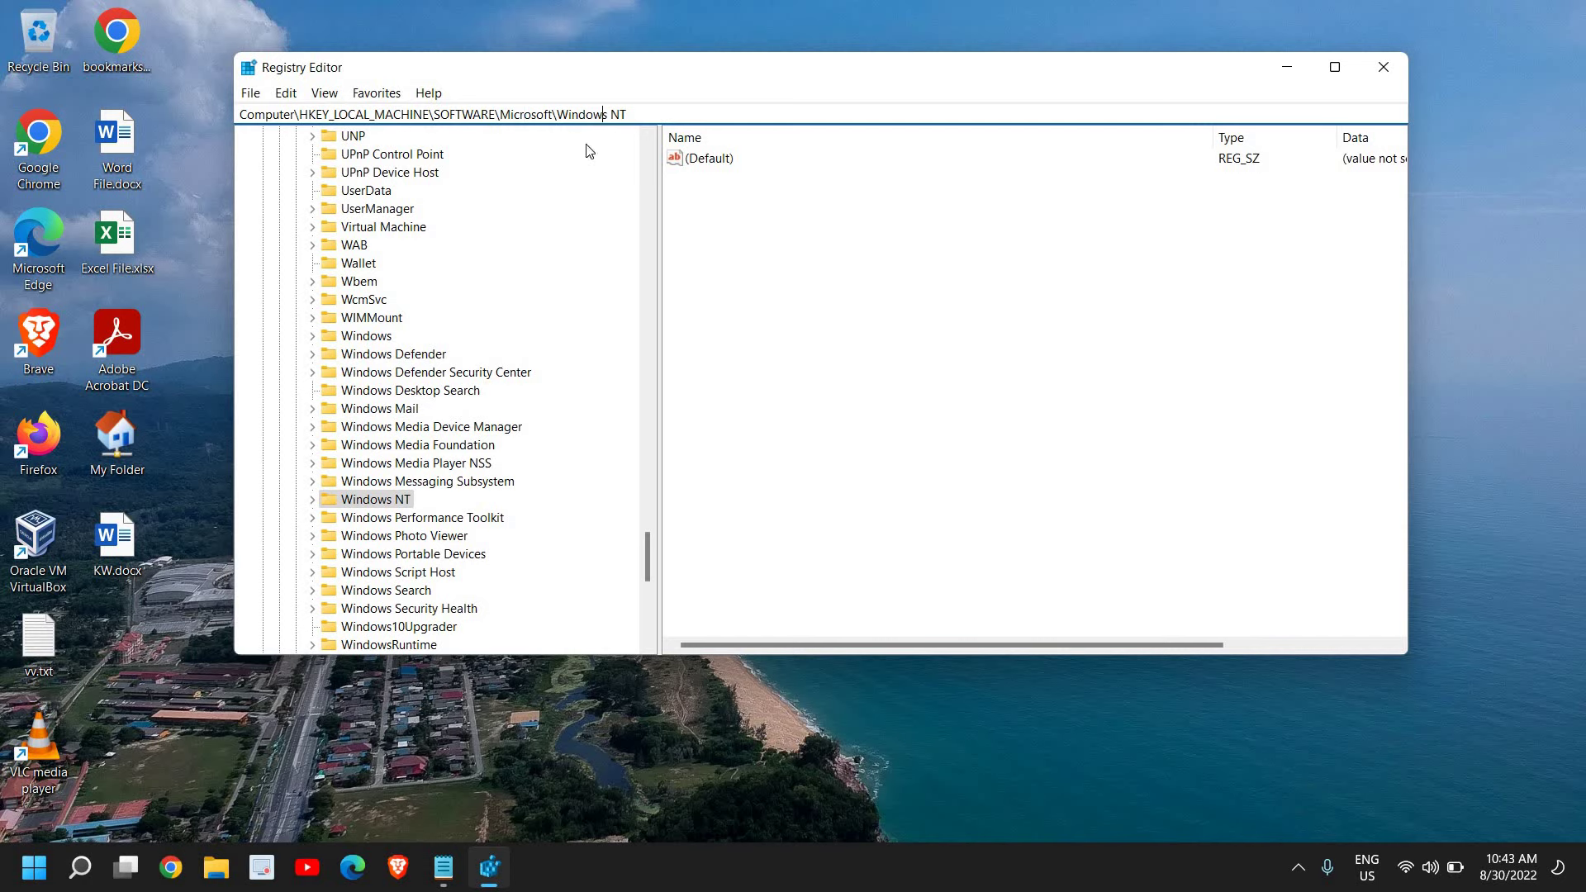
- Drill into Windows NT\CurrentVersion\Multimedia\SystemProfile and select NetworkThrottlingIndex
{"action": "left_click", "coordinate": [314, 500]}
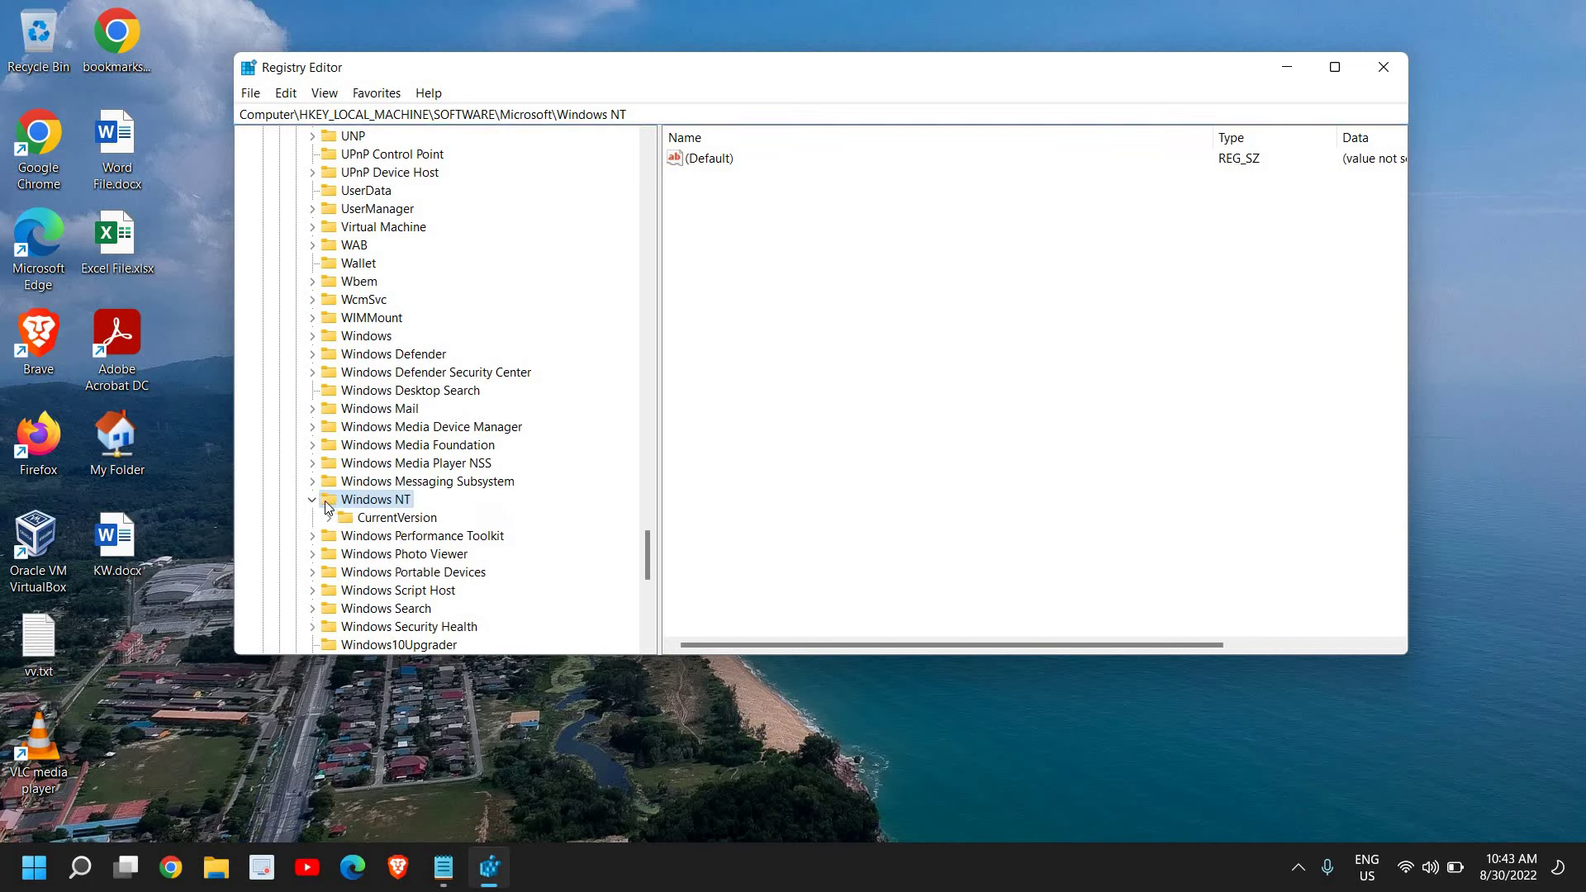
{"action": "scroll", "coordinate": [423, 489], "scroll_direction": "down", "scroll_amount": 2}
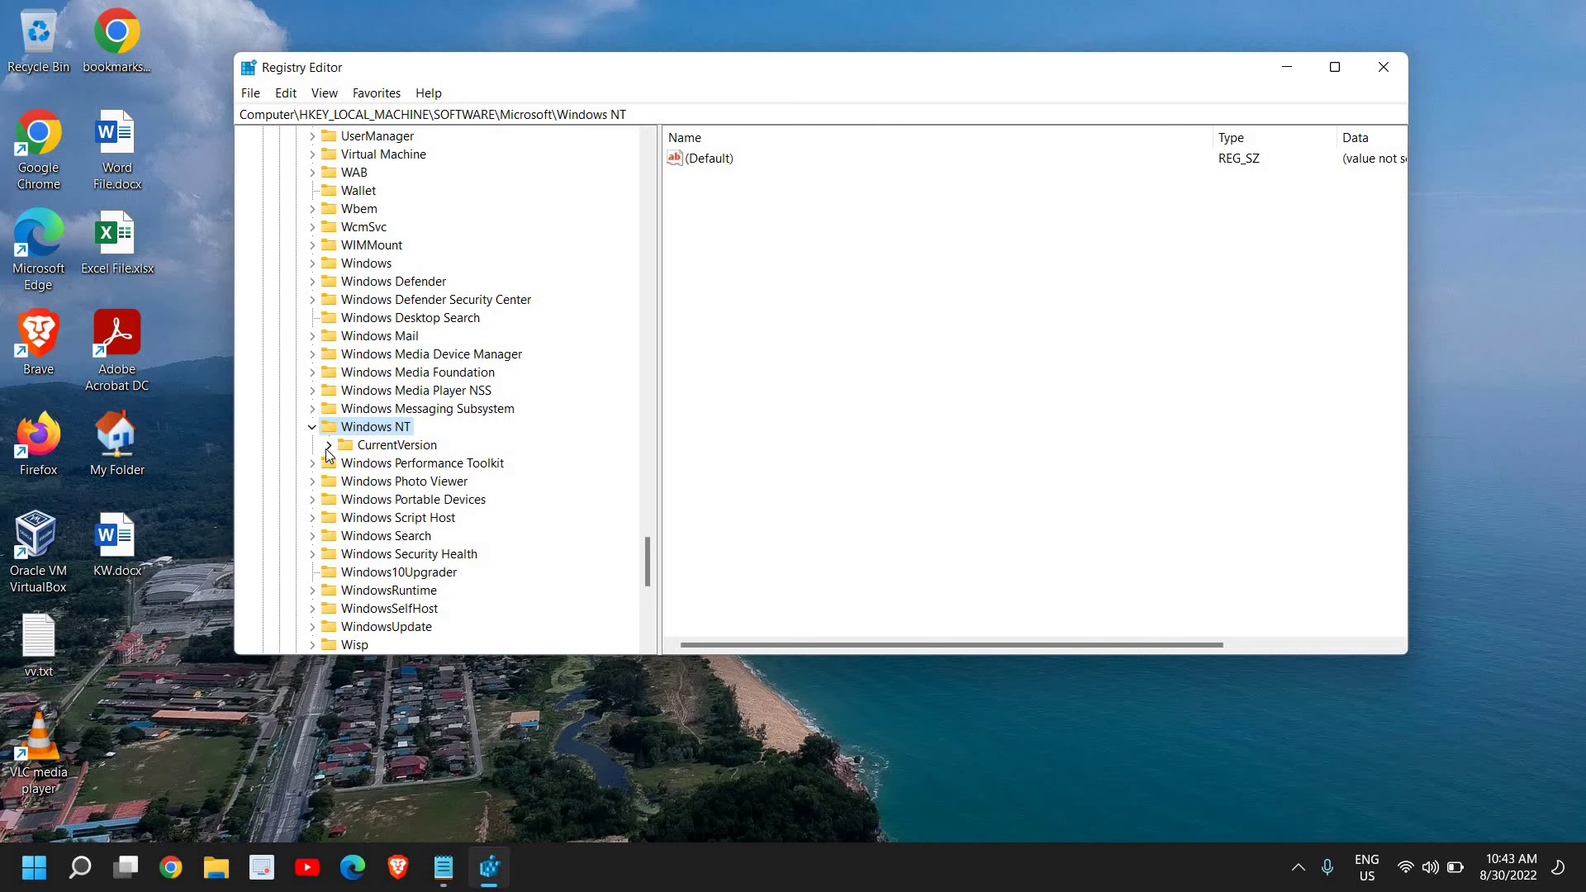
{"action": "left_click", "coordinate": [327, 449]}
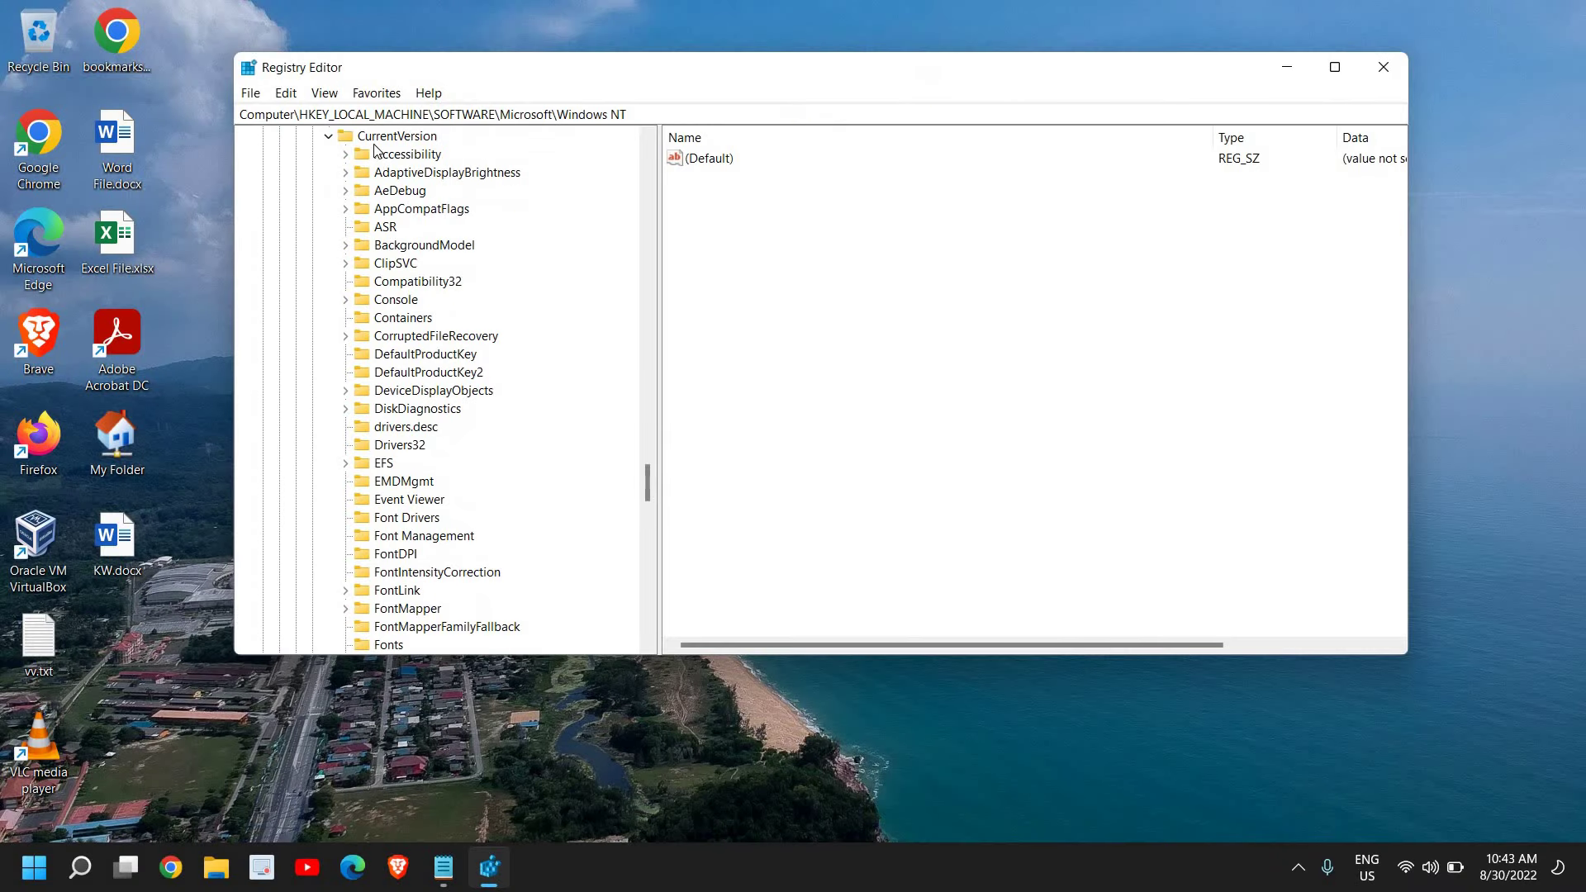
{"action": "scroll", "coordinate": [434, 448], "scroll_direction": "down", "scroll_amount": 4}
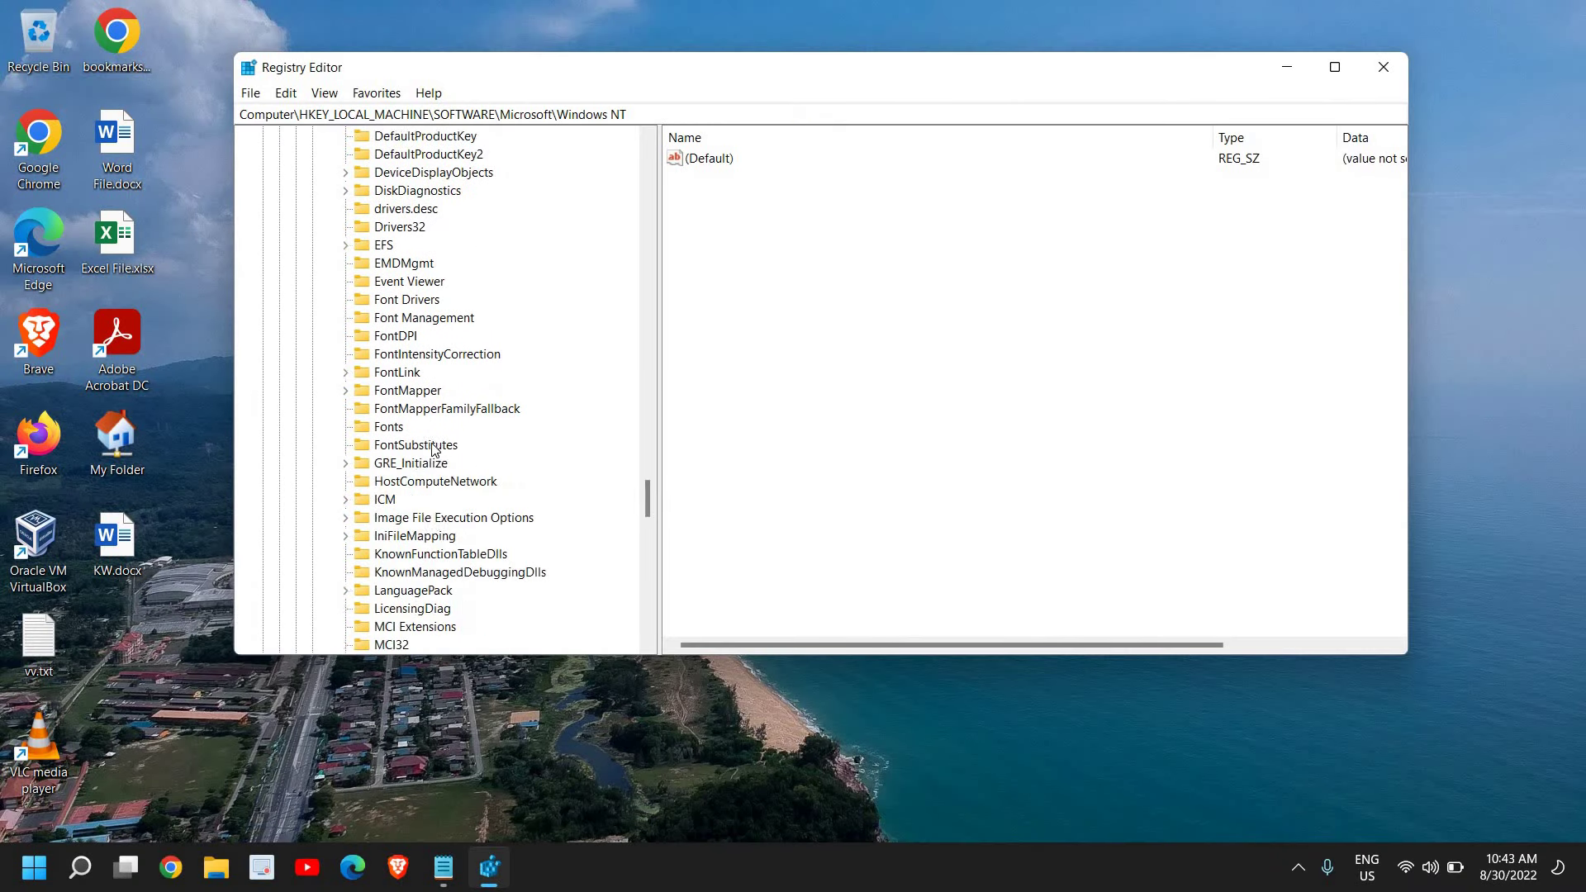
{"action": "scroll", "coordinate": [434, 448], "scroll_direction": "down", "scroll_amount": 3}
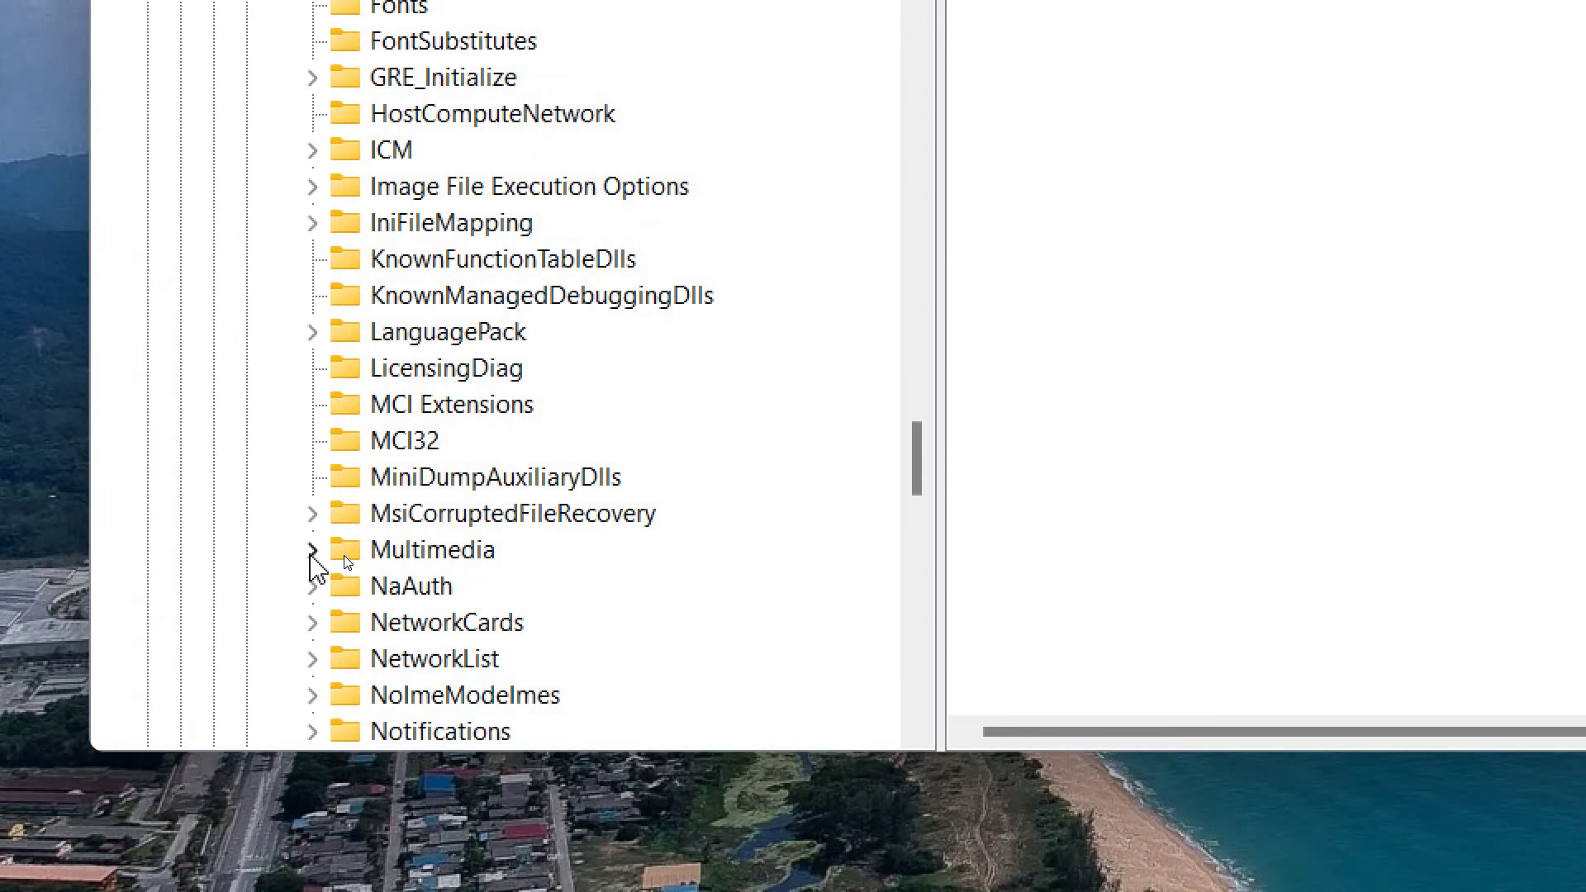
{"action": "left_click", "coordinate": [313, 550]}
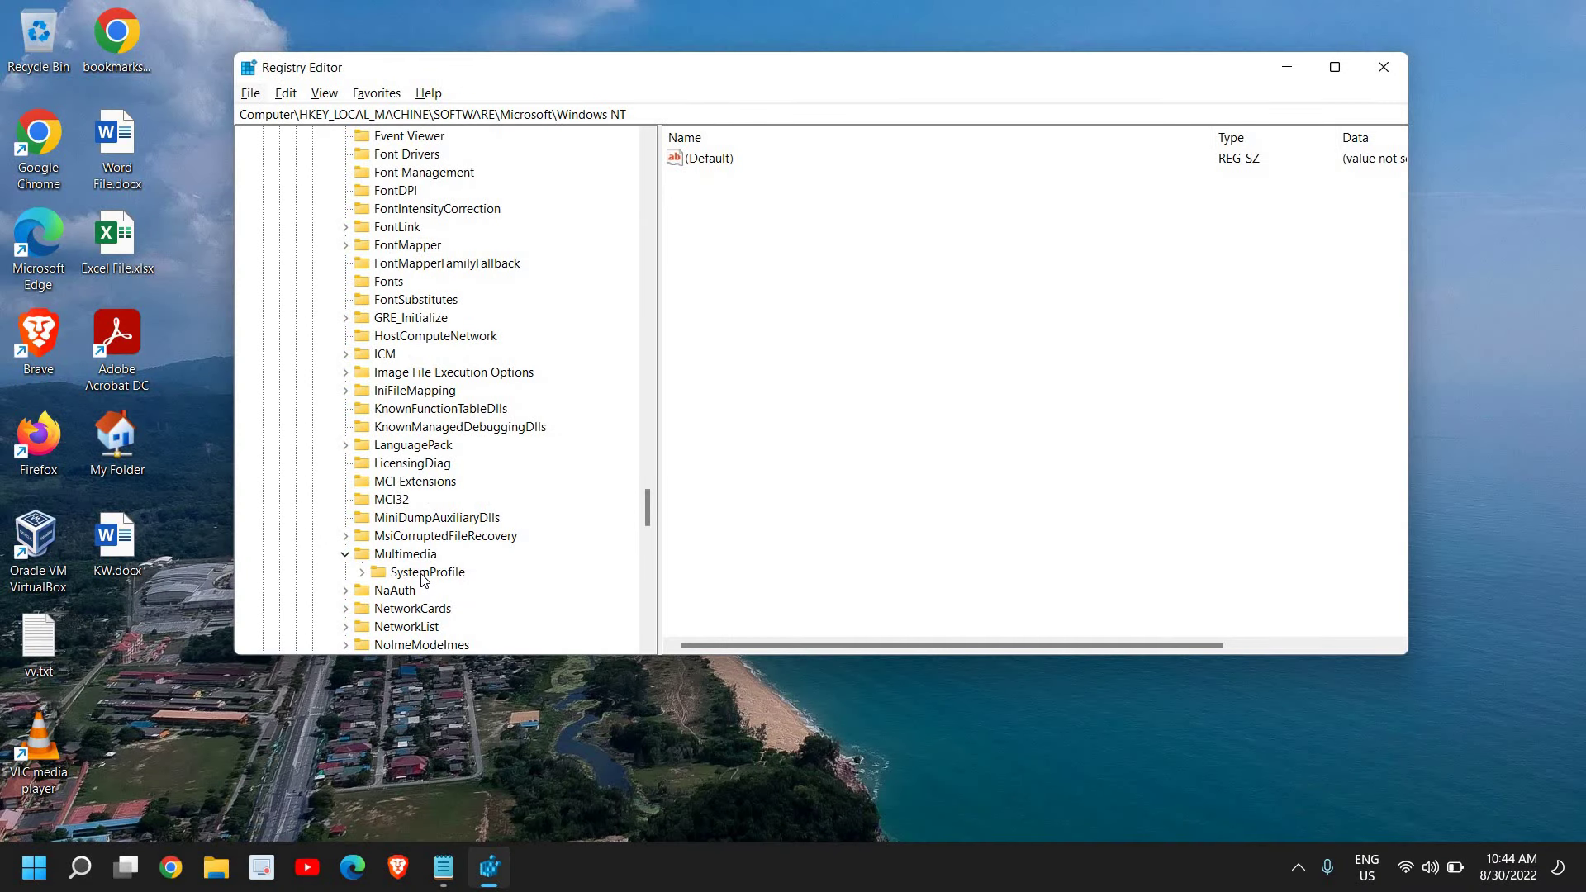
{"action": "left_click", "coordinate": [469, 589]}
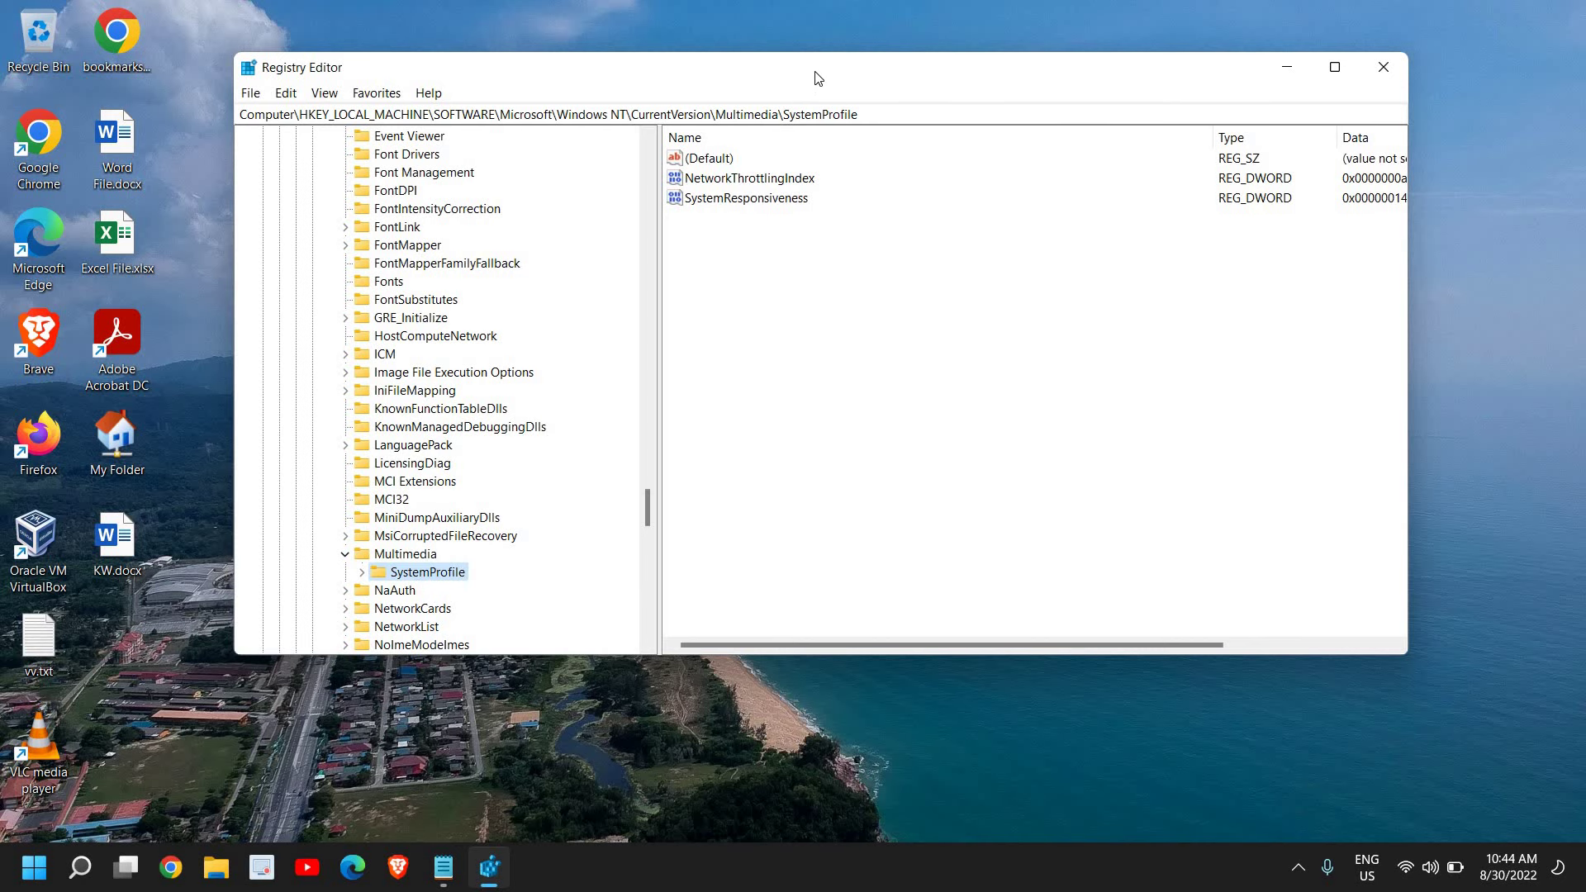
{"action": "left_click_drag", "start_coordinate": [815, 73], "coordinate": [703, 88]}
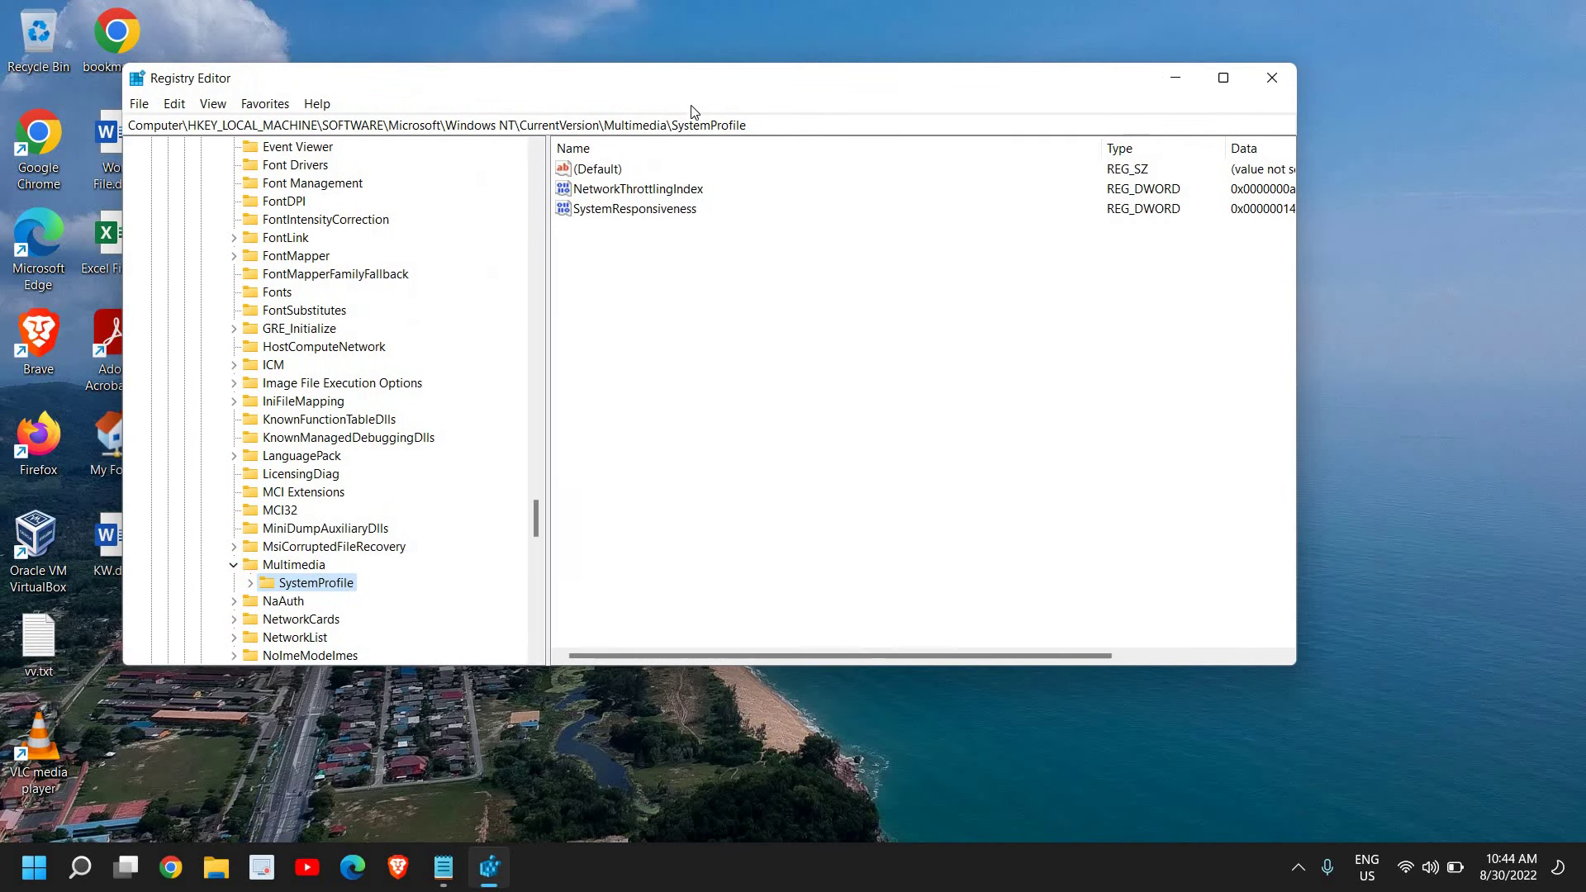
{"action": "left_click", "coordinate": [639, 192]}
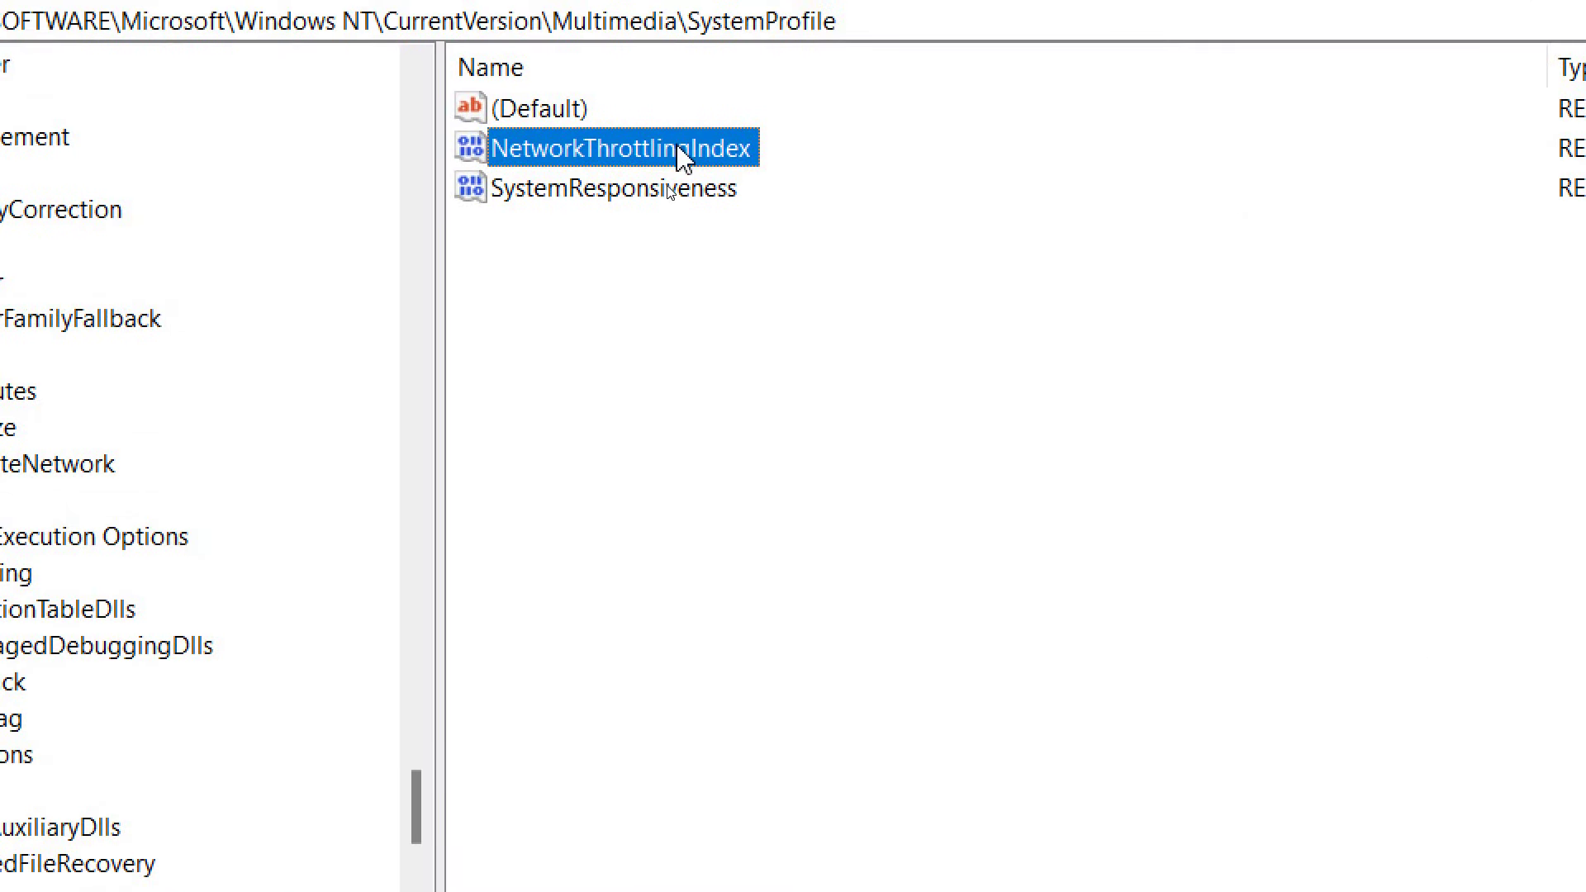
- Change NetworkThrottlingIndex to hexadecimal FFFFFFFF, then close Registry Editor
{"action": "right_click", "coordinate": [684, 155]}
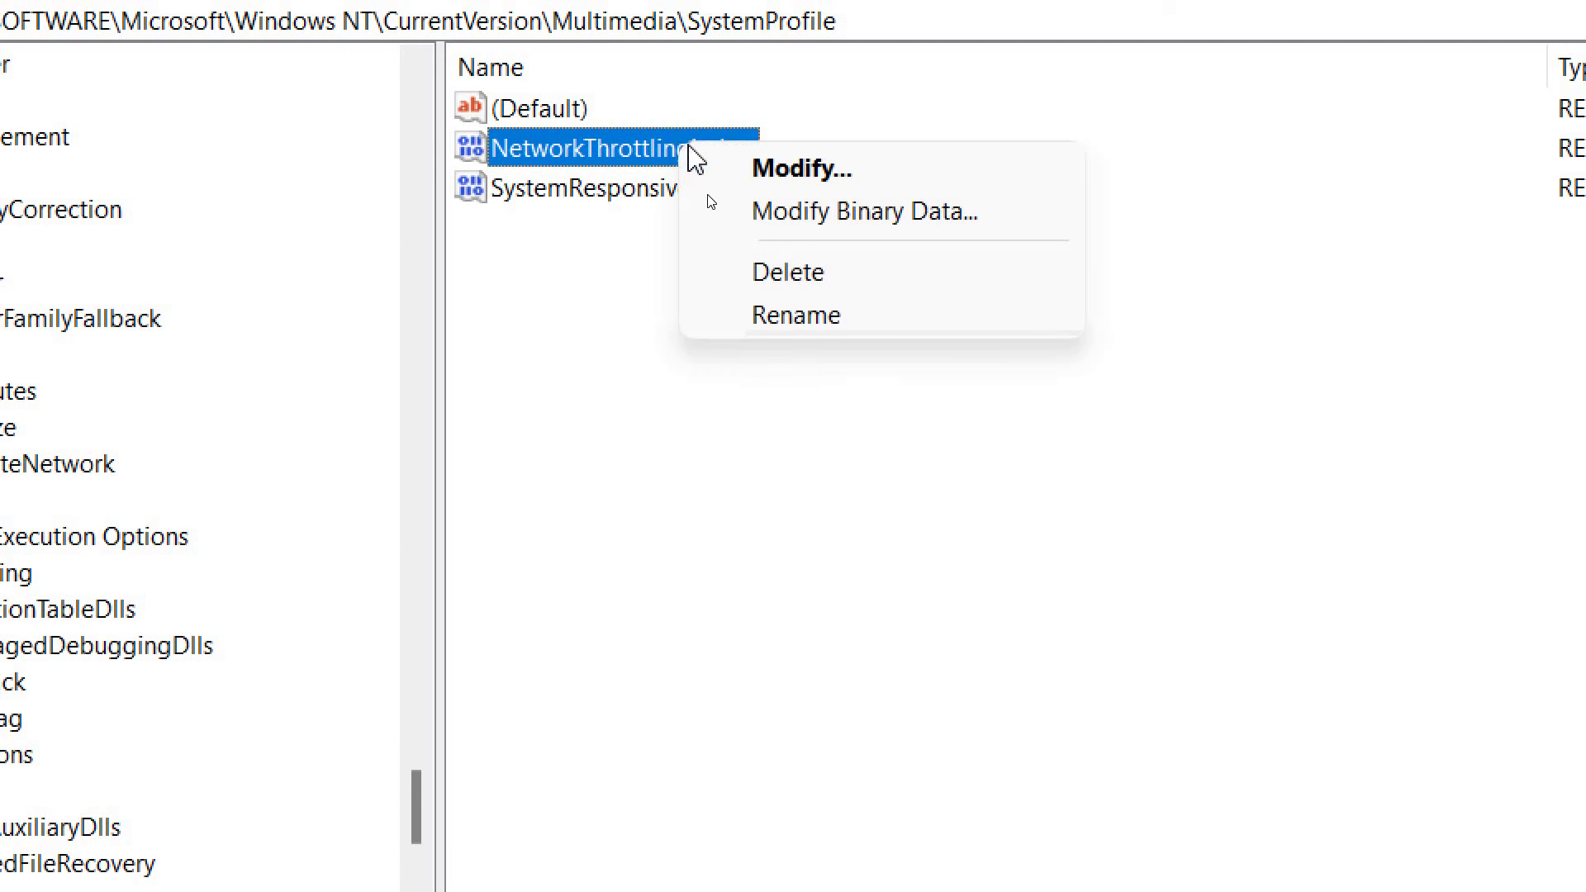
{"action": "left_click", "coordinate": [793, 171]}
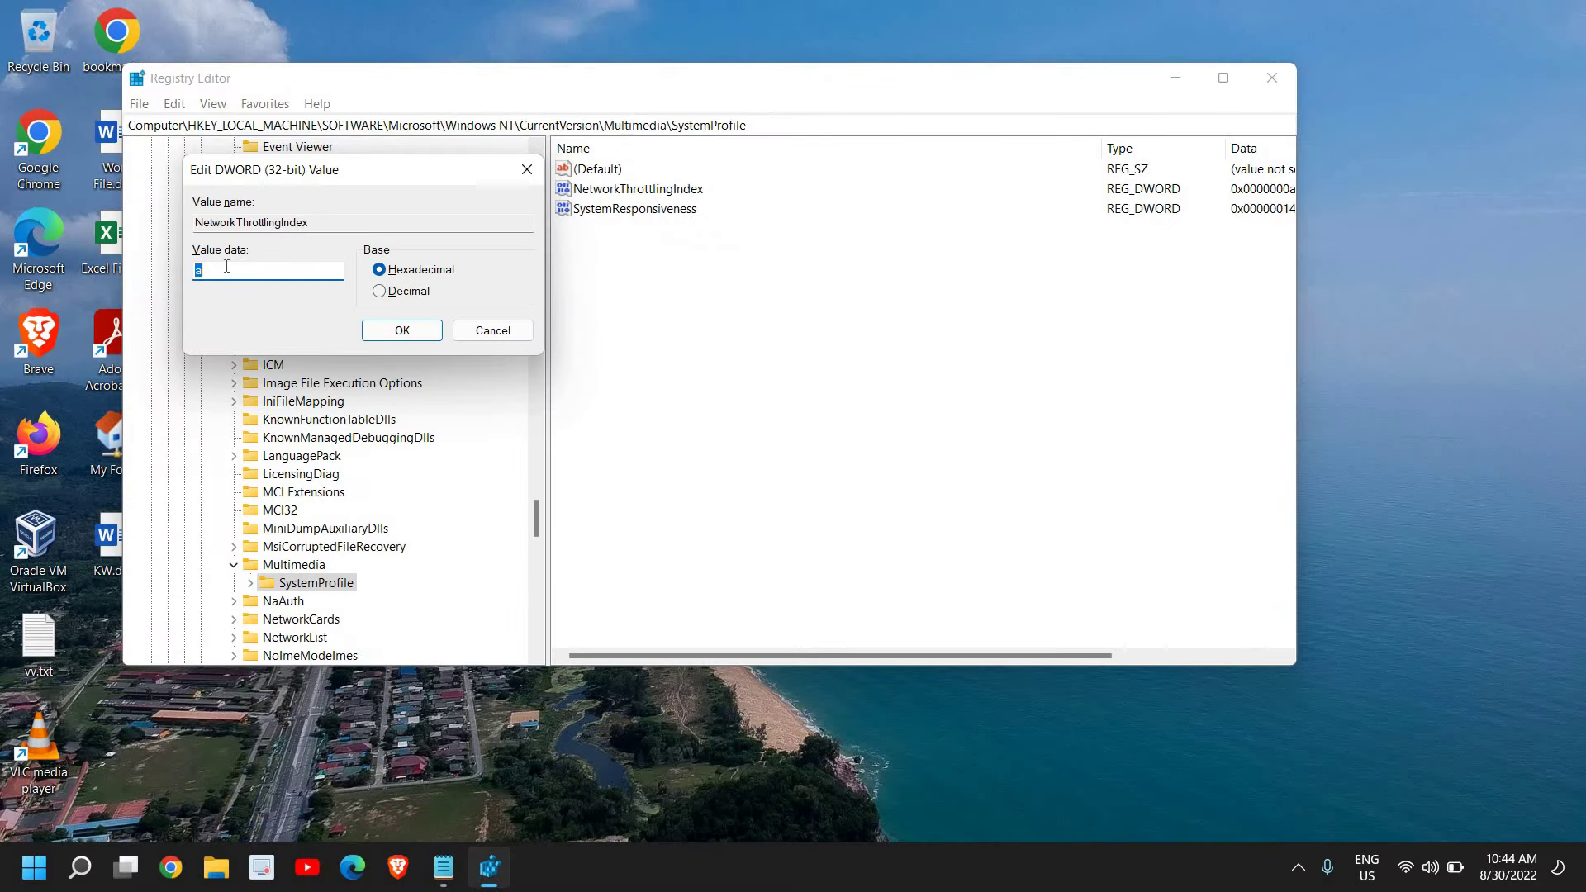
{"action": "left_click", "coordinate": [0, 368]}
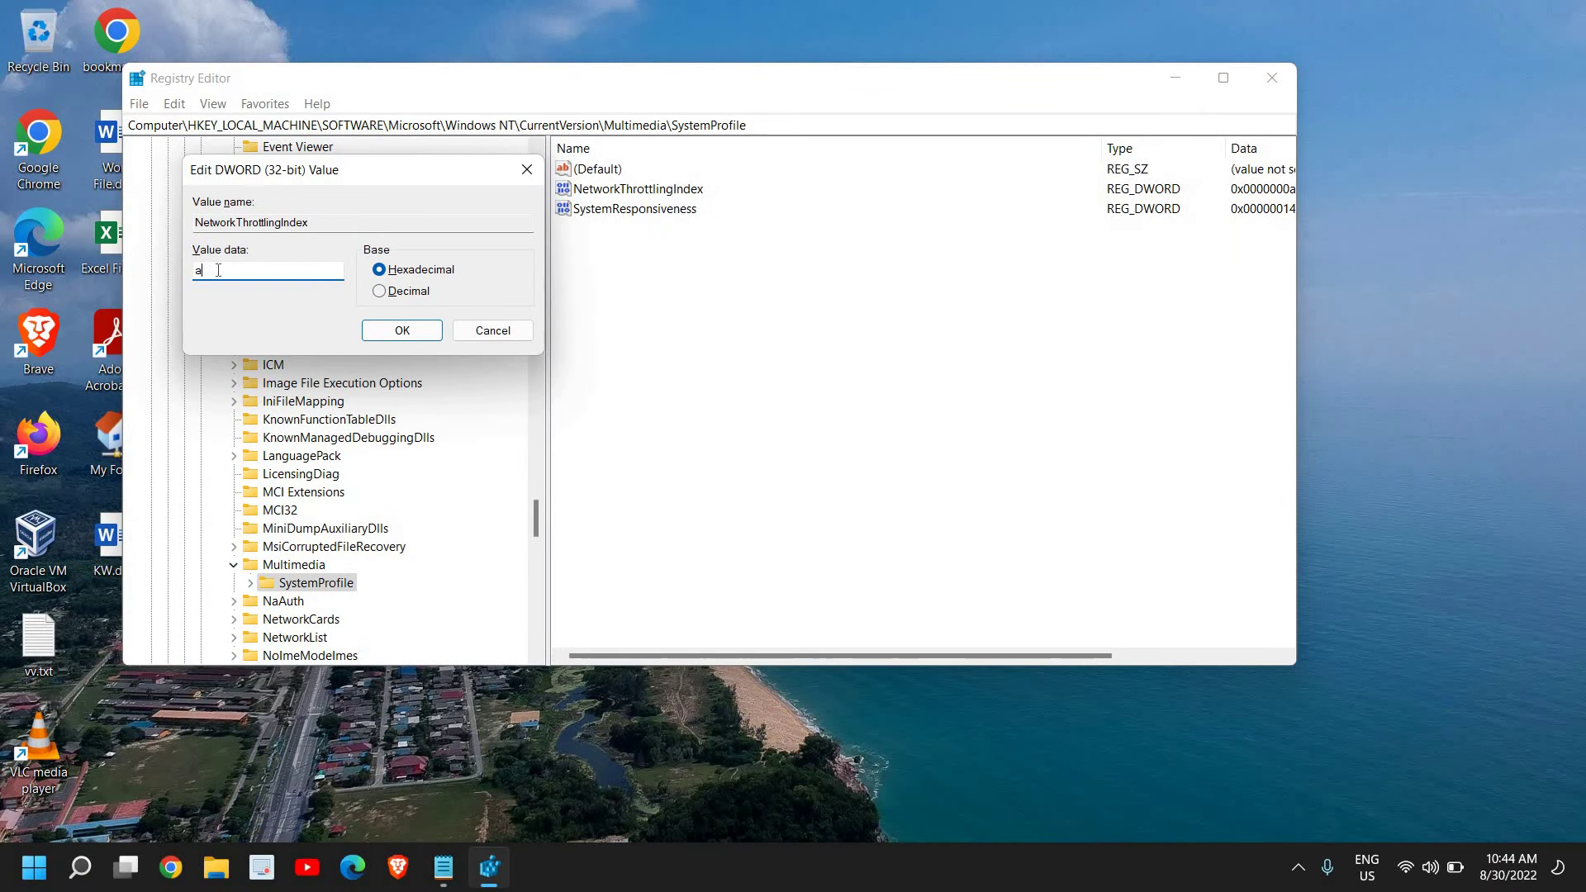
{"action": "key", "text": "BackSpace"}
{"action": "type", "text": "FFFFF"}
{"action": "type", "text": "FFF"}
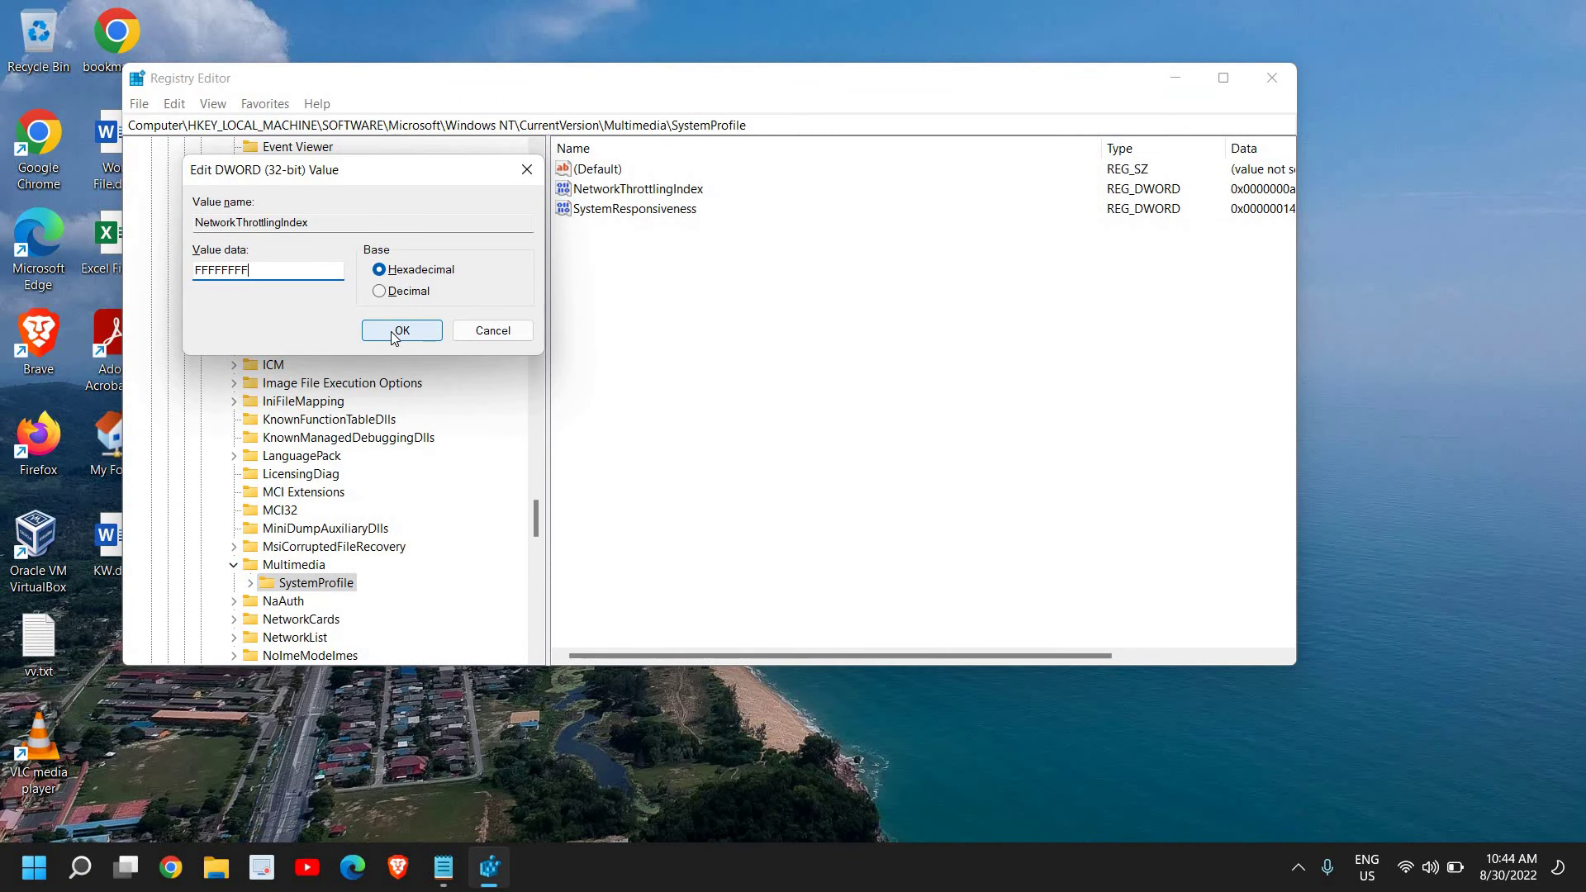
{"action": "left_click", "coordinate": [393, 336]}
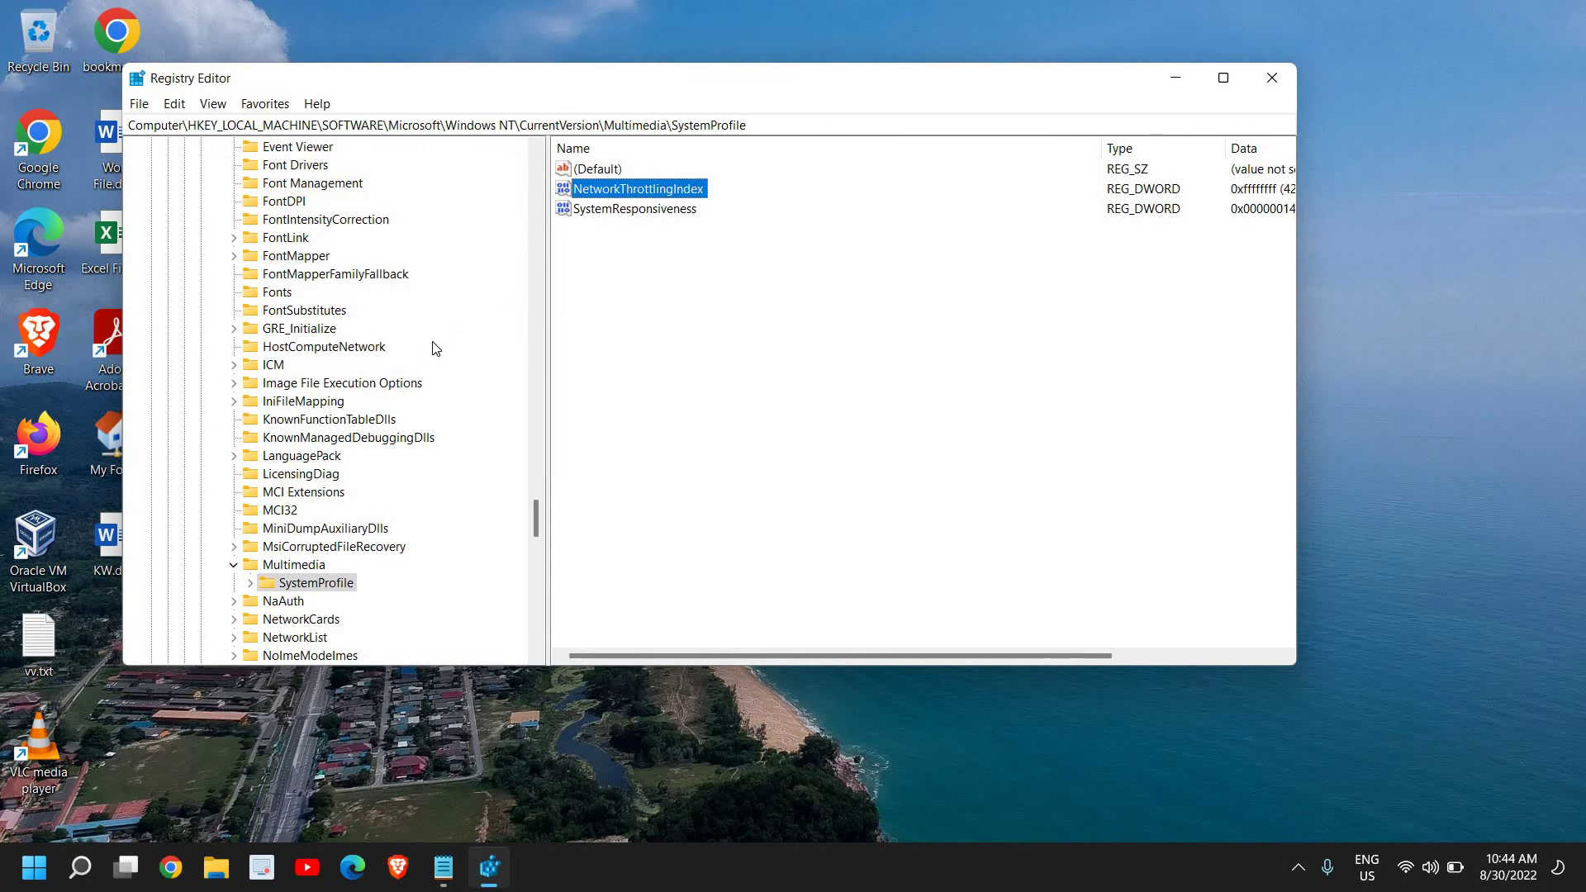
{"action": "left_click", "coordinate": [1272, 78]}
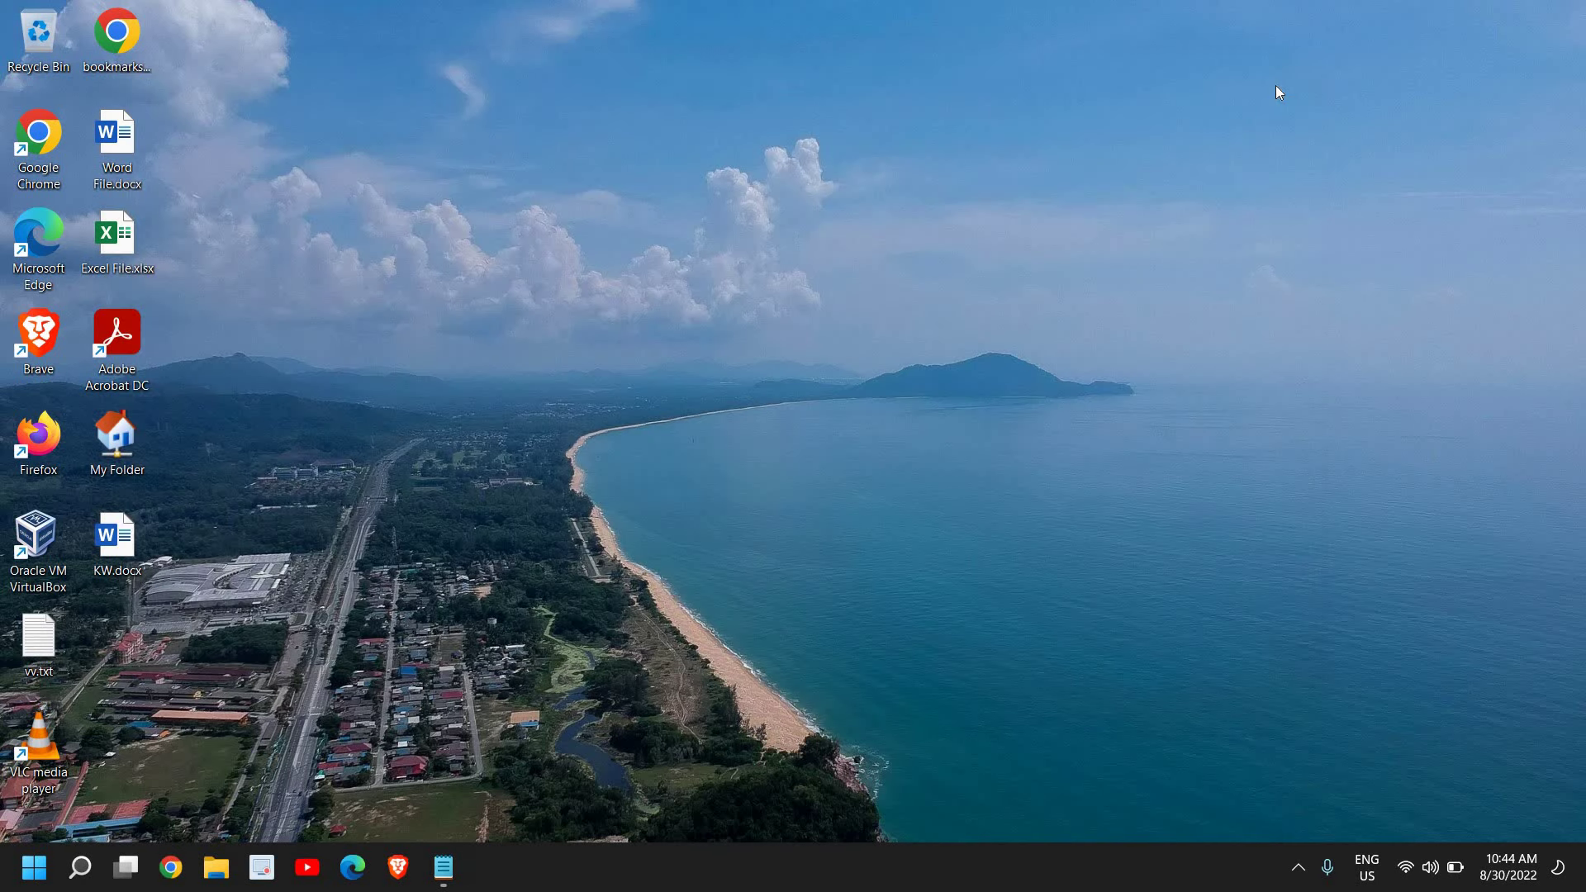
- Run ncpa.cpl from the Run dialog to open Network Connections
{"action": "right_click", "coordinate": [34, 875]}
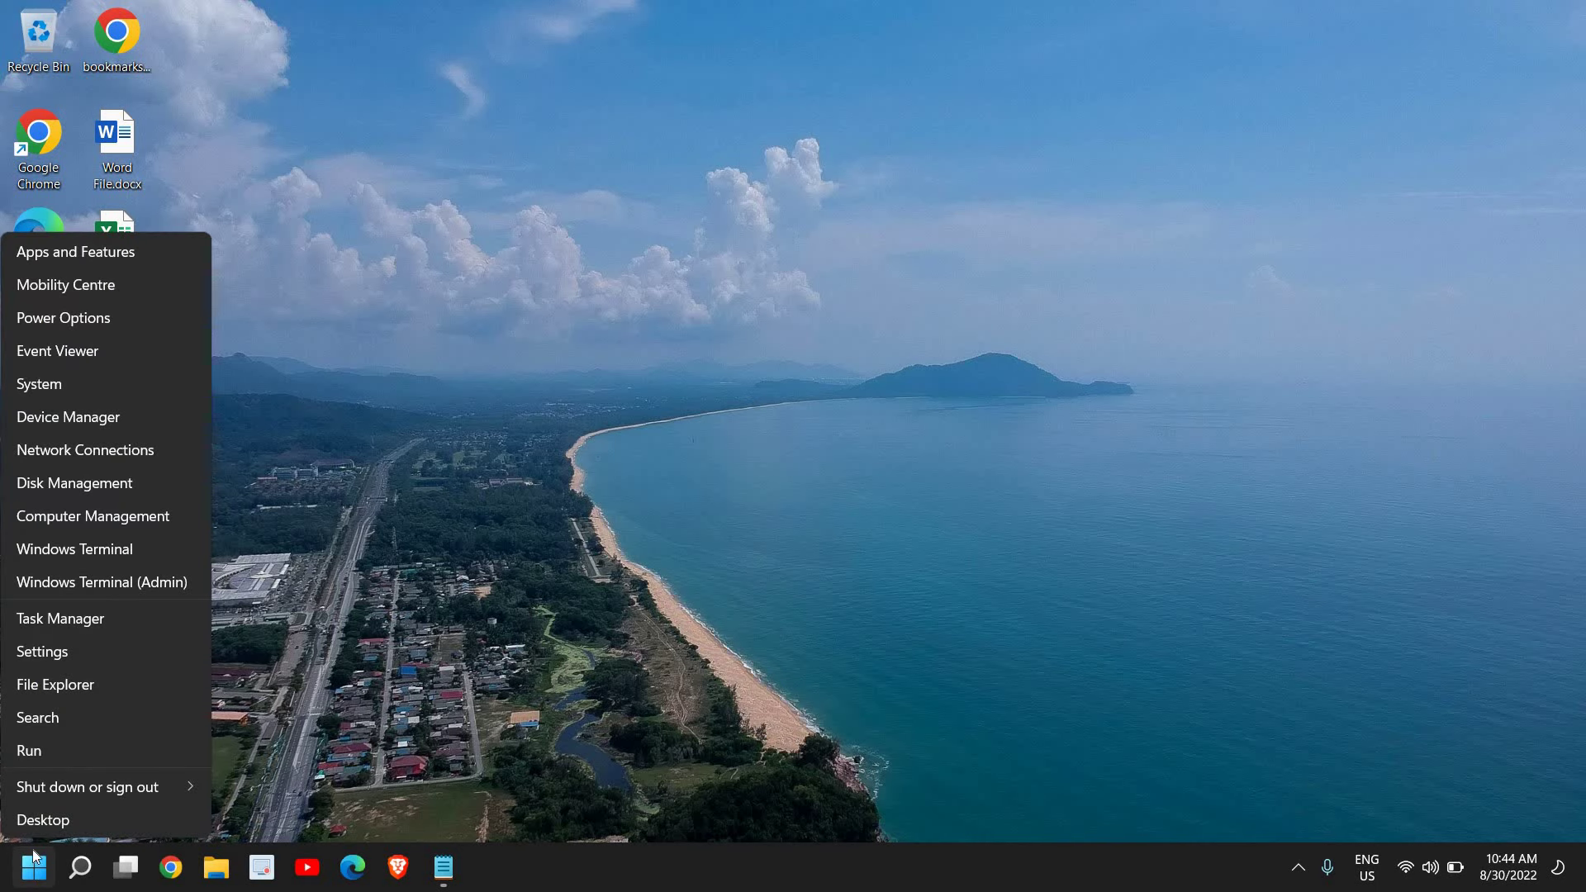
{"action": "left_click", "coordinate": [33, 751]}
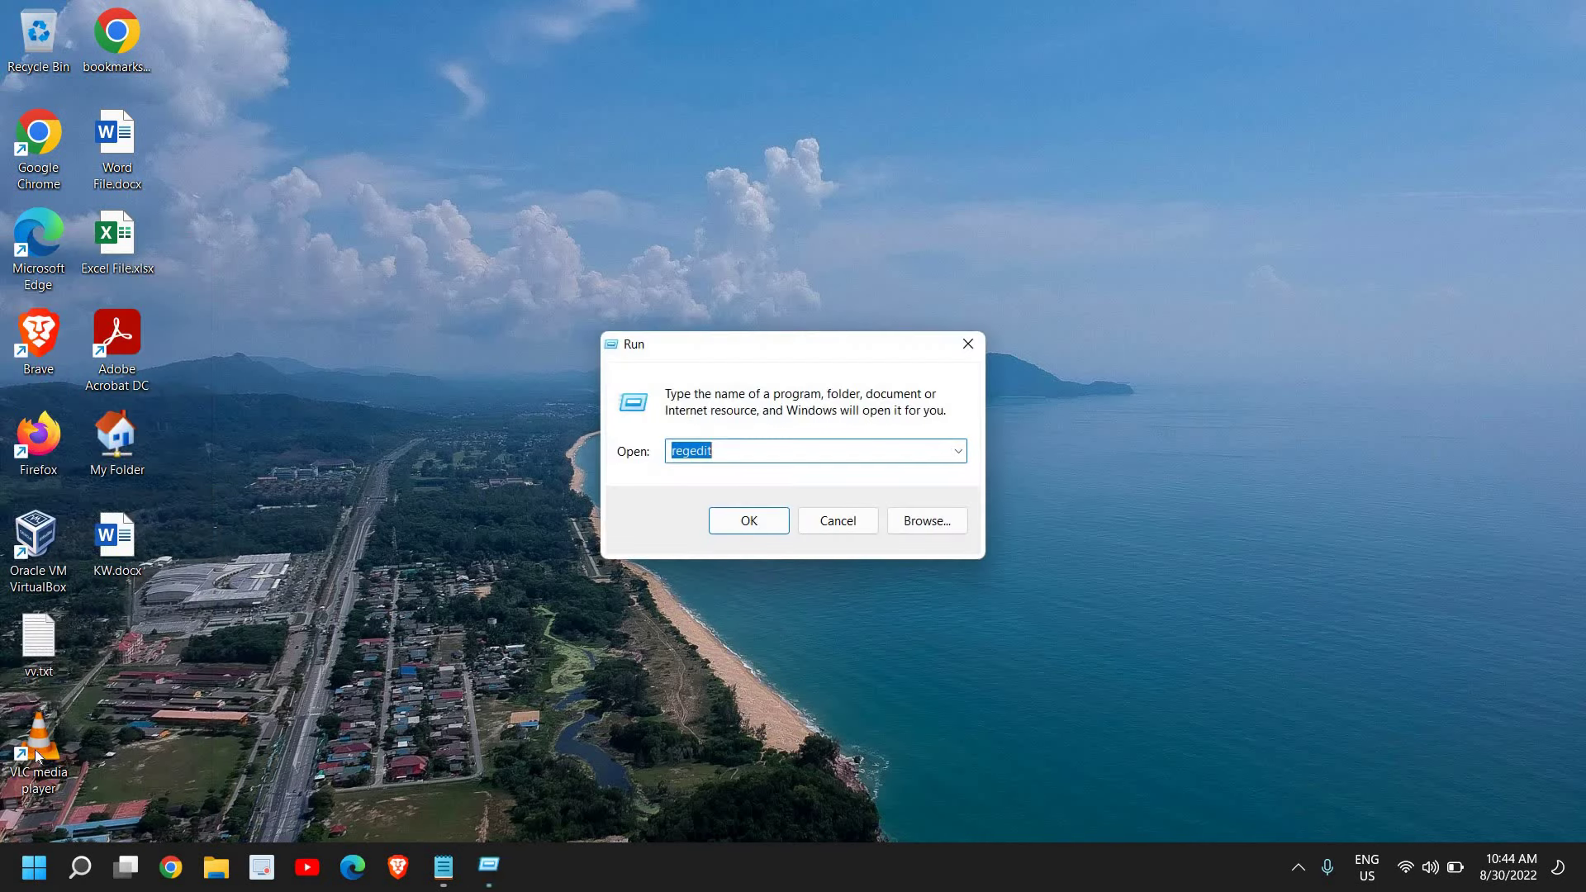
{"action": "left_click_drag", "start_coordinate": [708, 345], "coordinate": [516, 304]}
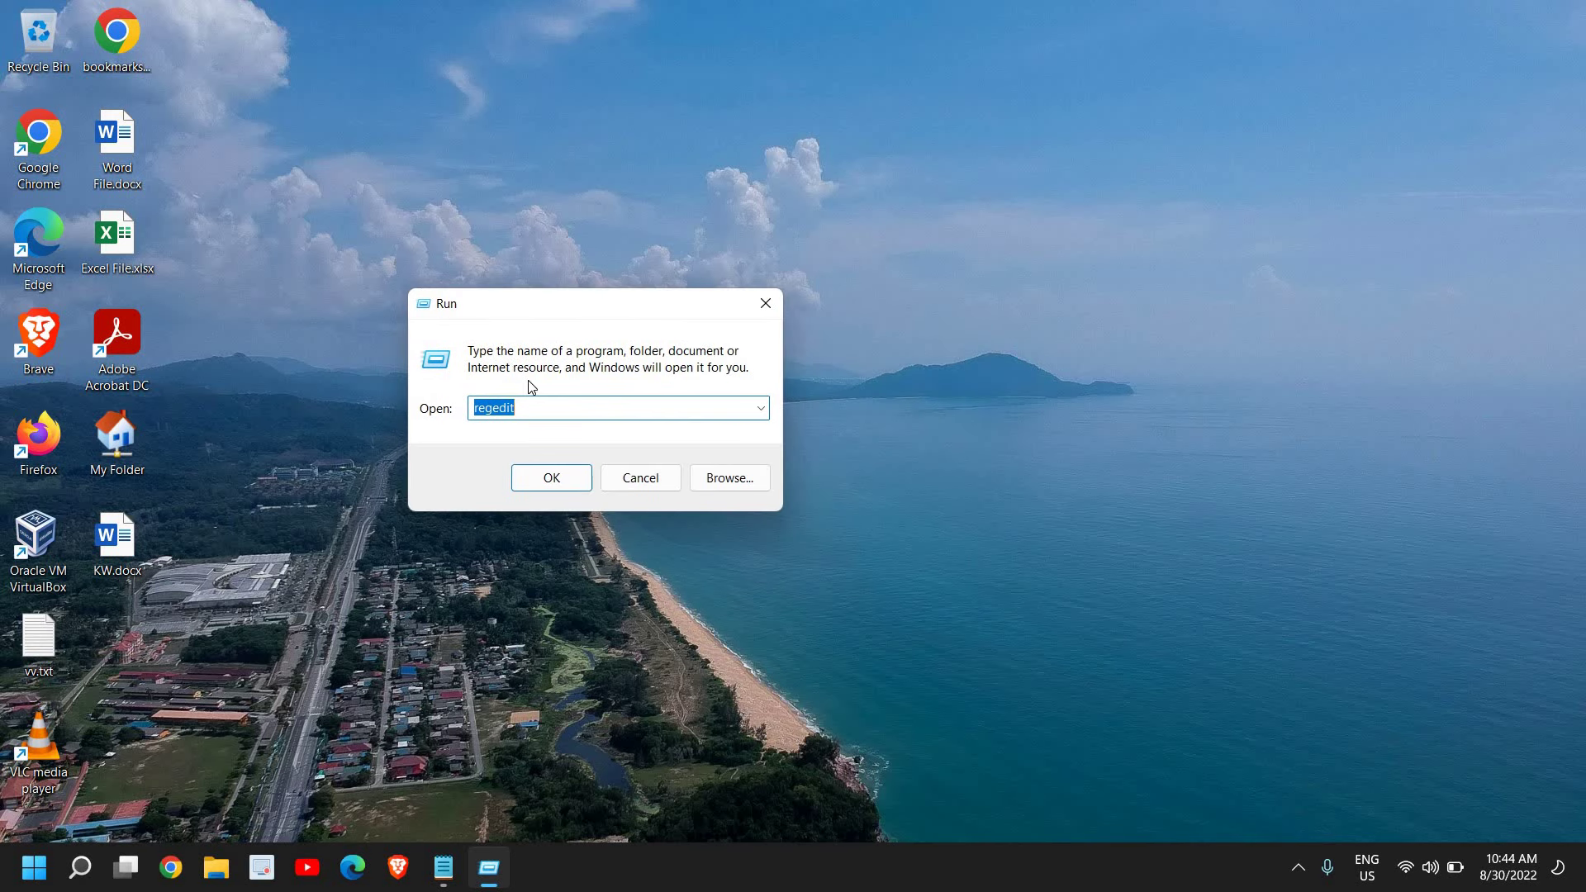
{"action": "type", "text": "NCP"}
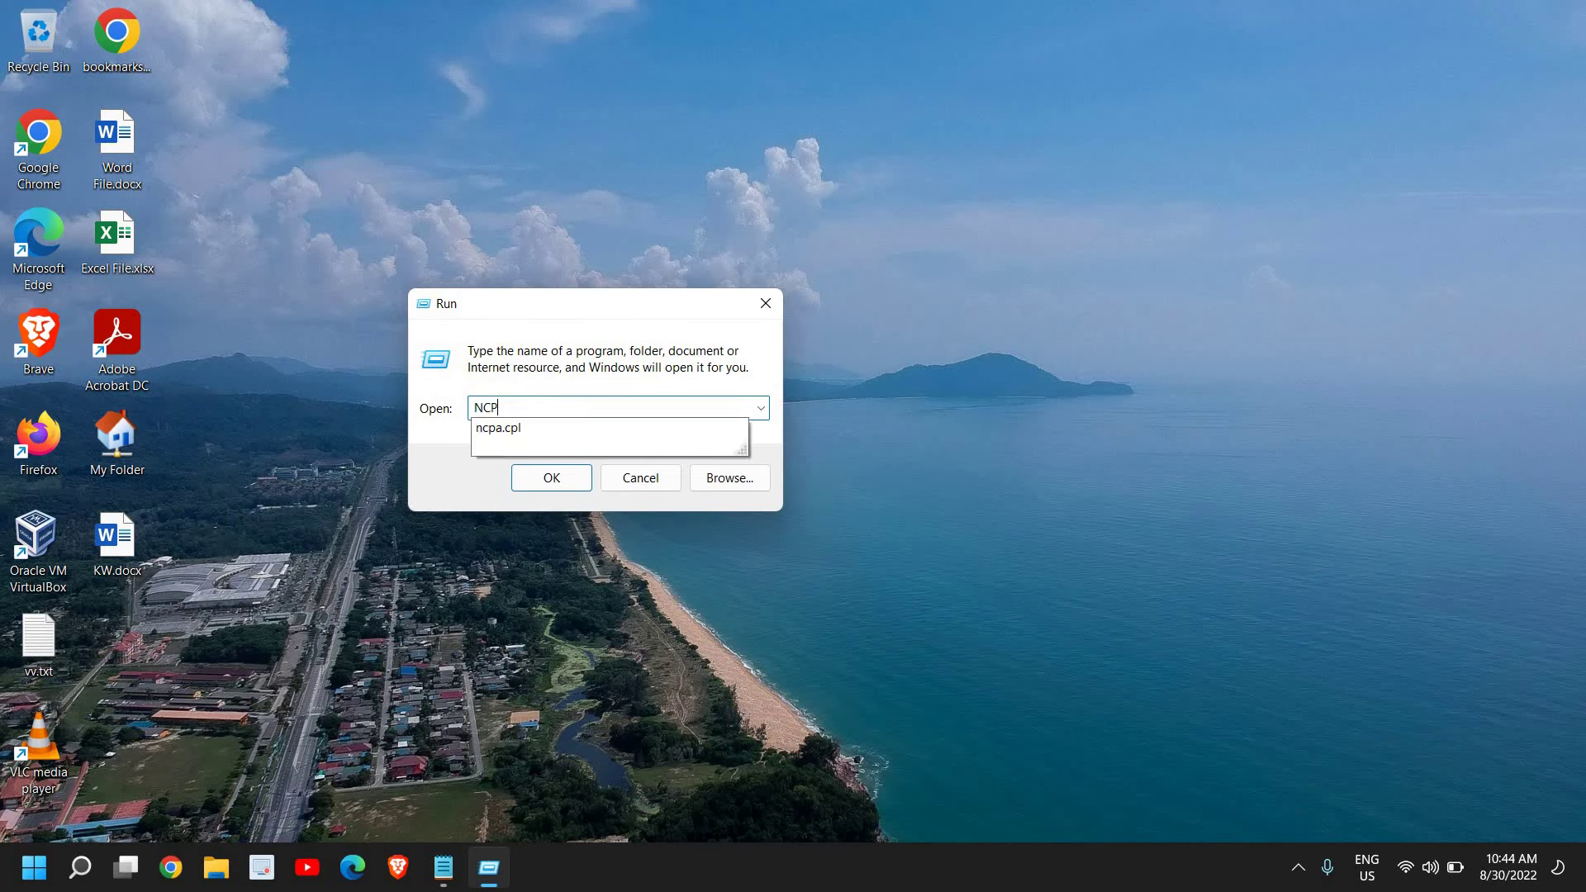
{"action": "key", "text": "Down"}
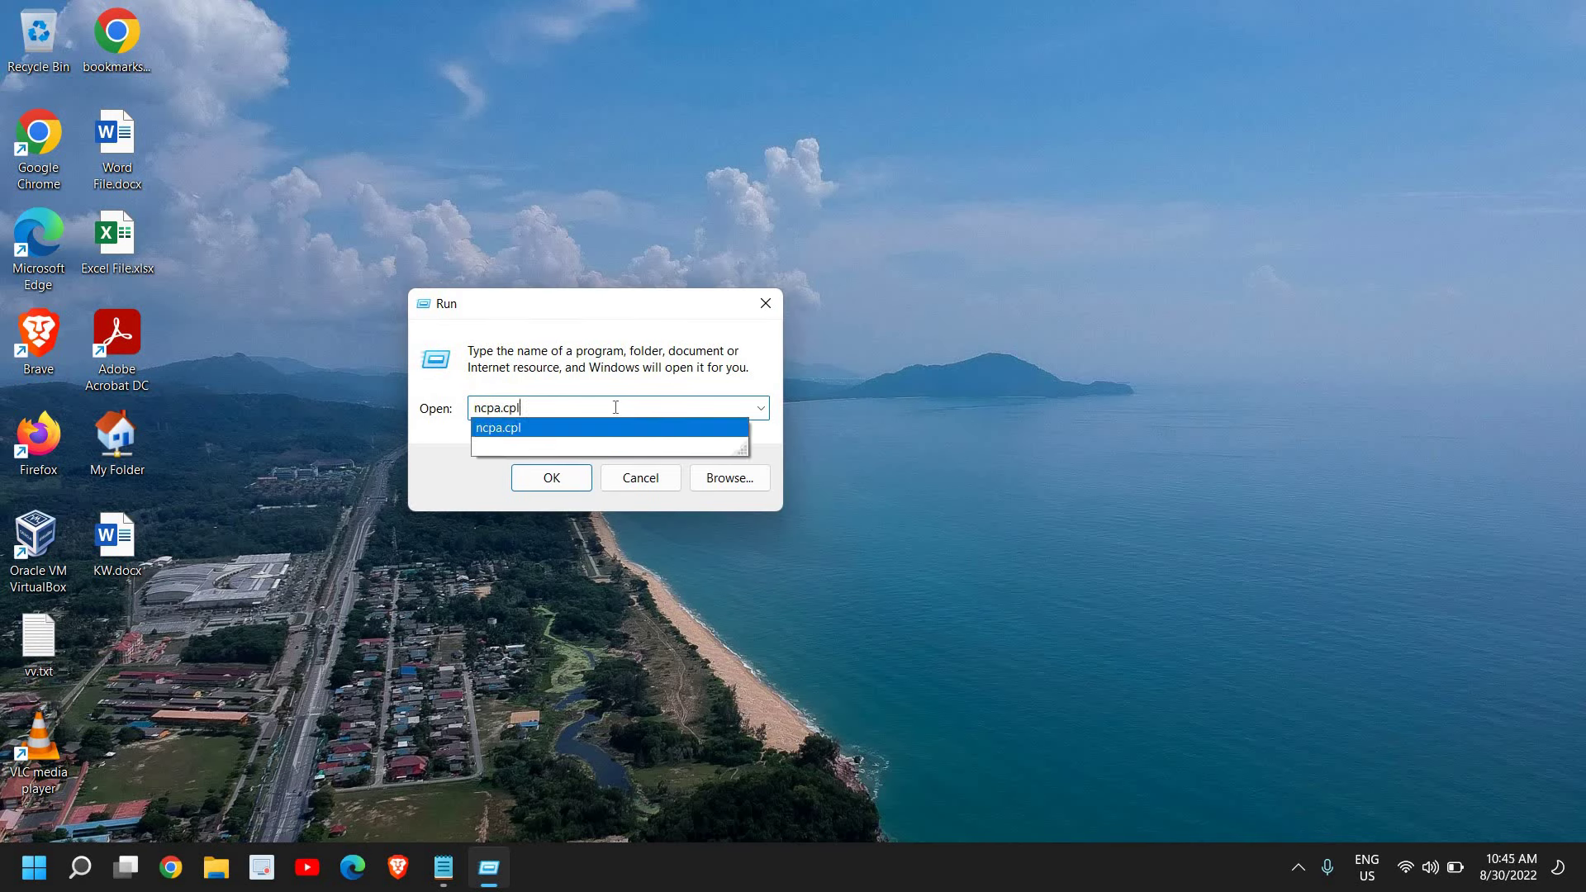
{"action": "left_click", "coordinate": [570, 428]}
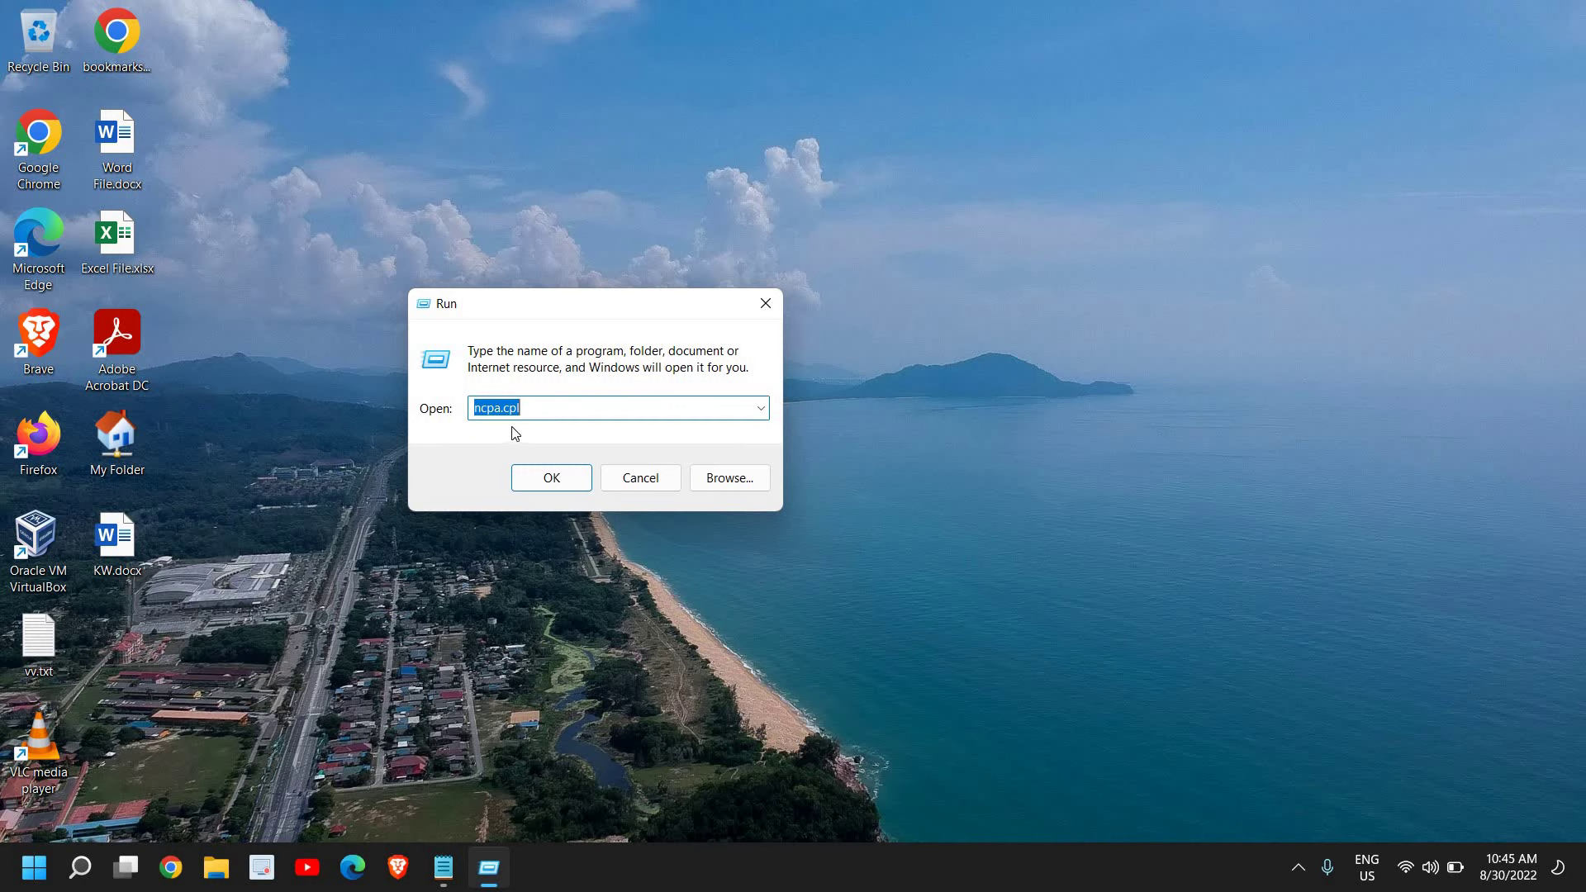
{"action": "left_click", "coordinate": [537, 481]}
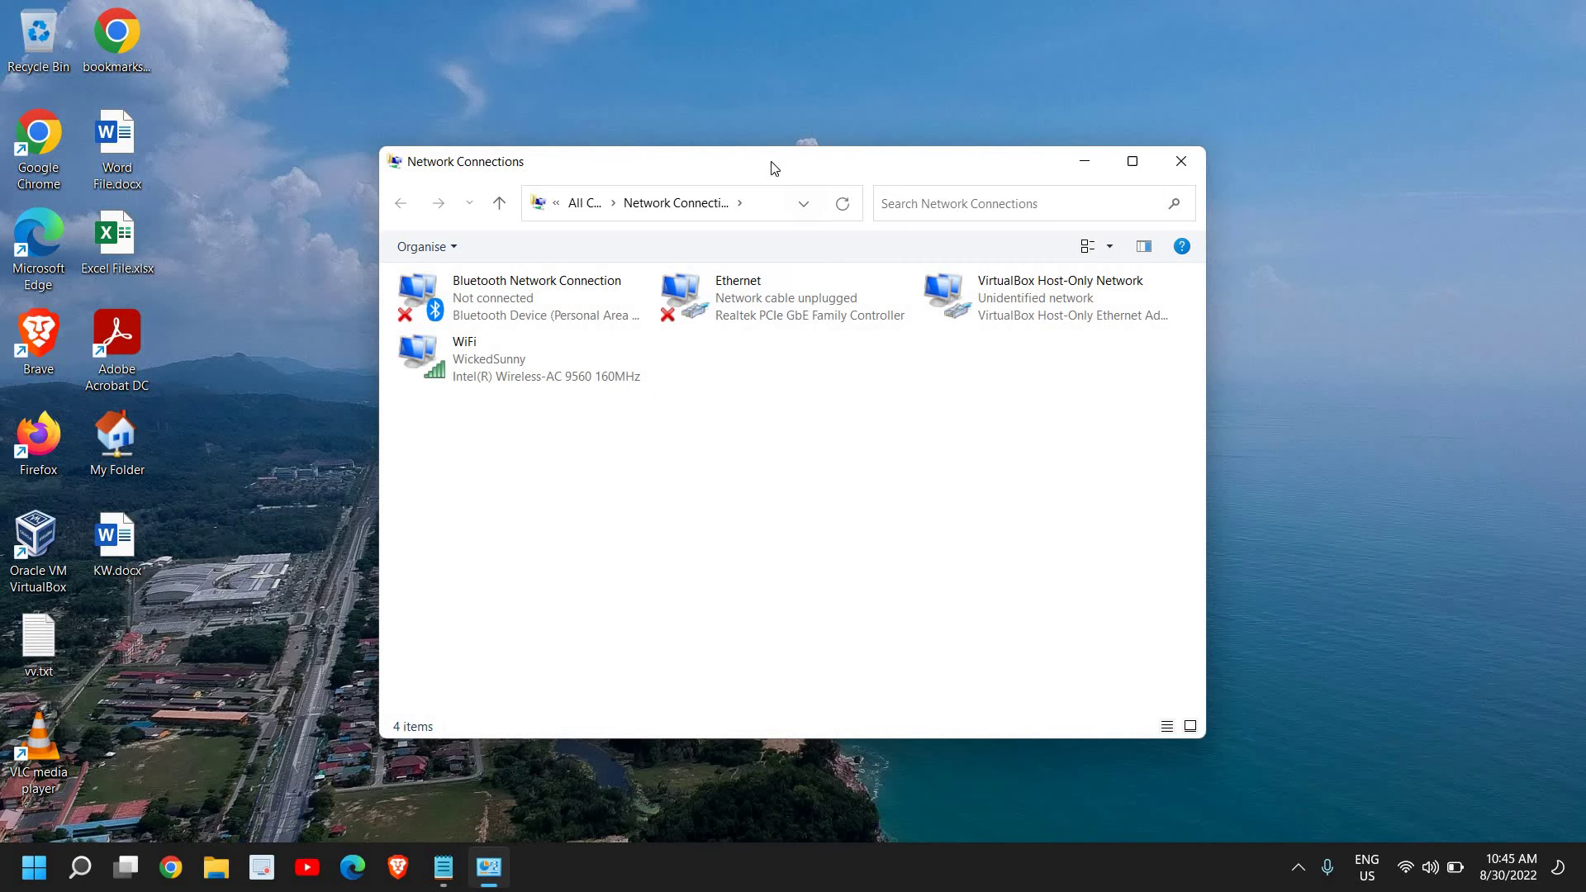
- Reposition the Network Connections window and select the WiFi adapter
{"action": "left_click_drag", "start_coordinate": [771, 167], "coordinate": [664, 110]}
{"action": "left_click", "coordinate": [636, 242]}
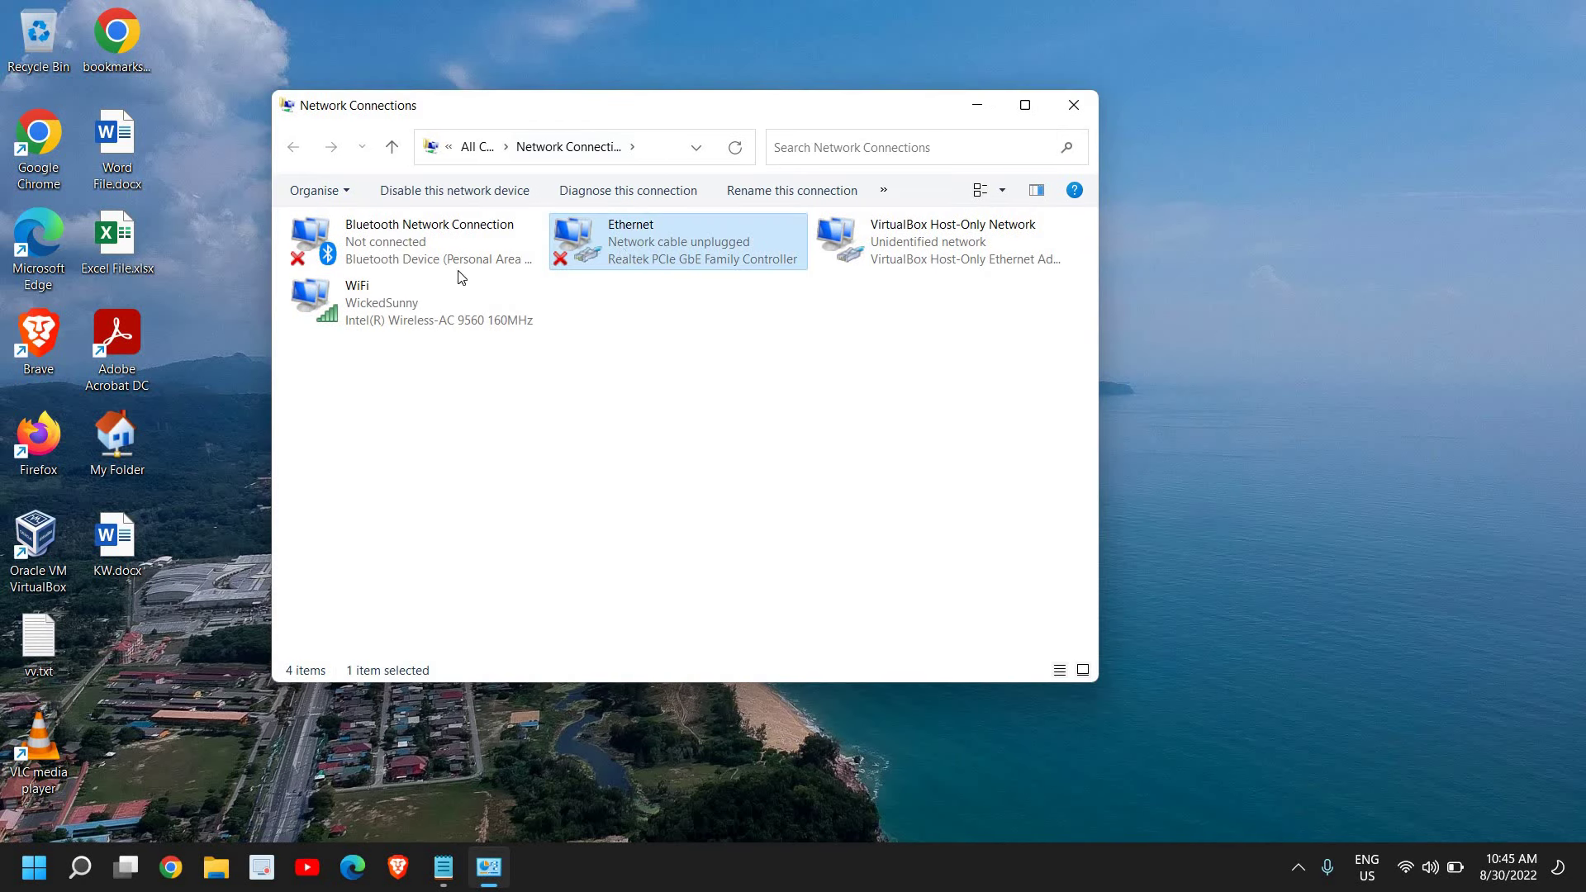
{"action": "left_click", "coordinate": [359, 322]}
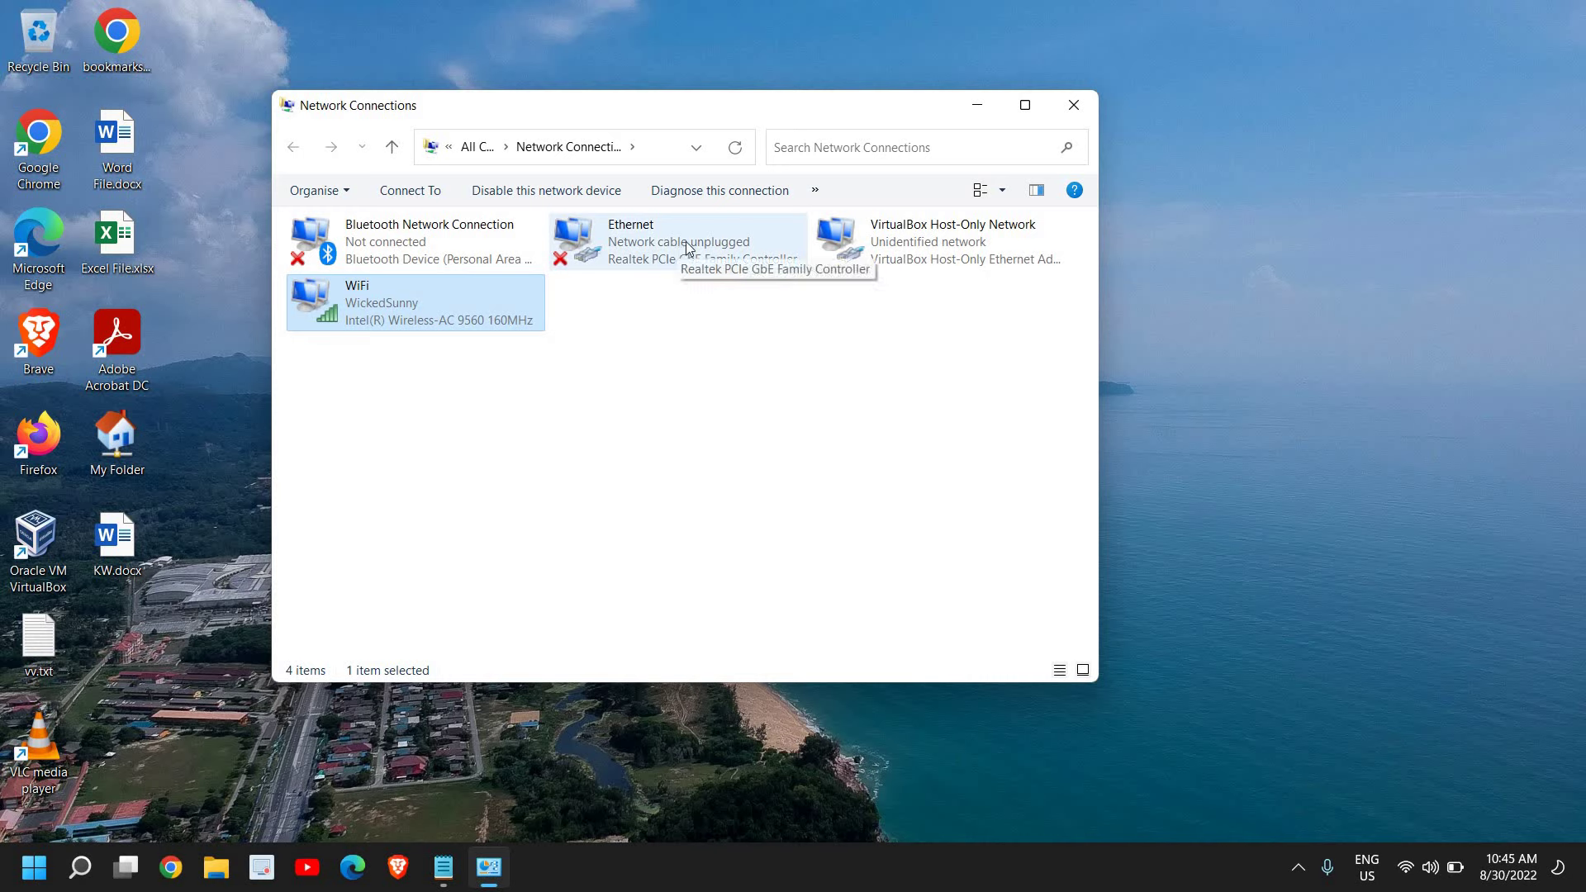
{"action": "left_click", "coordinate": [629, 241]}
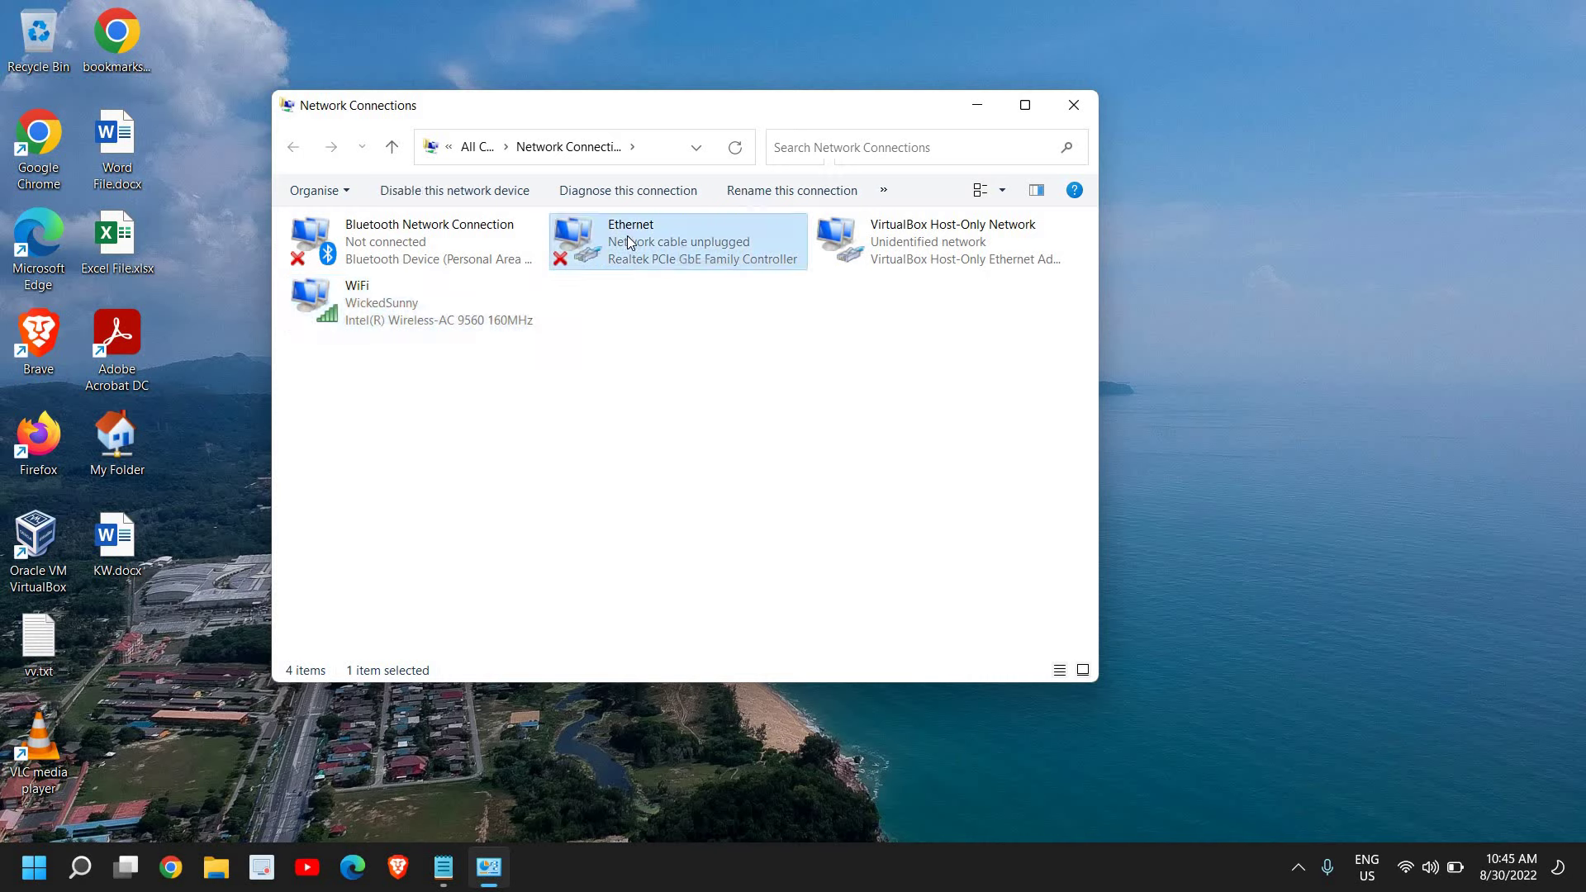
{"action": "left_click", "coordinate": [365, 304]}
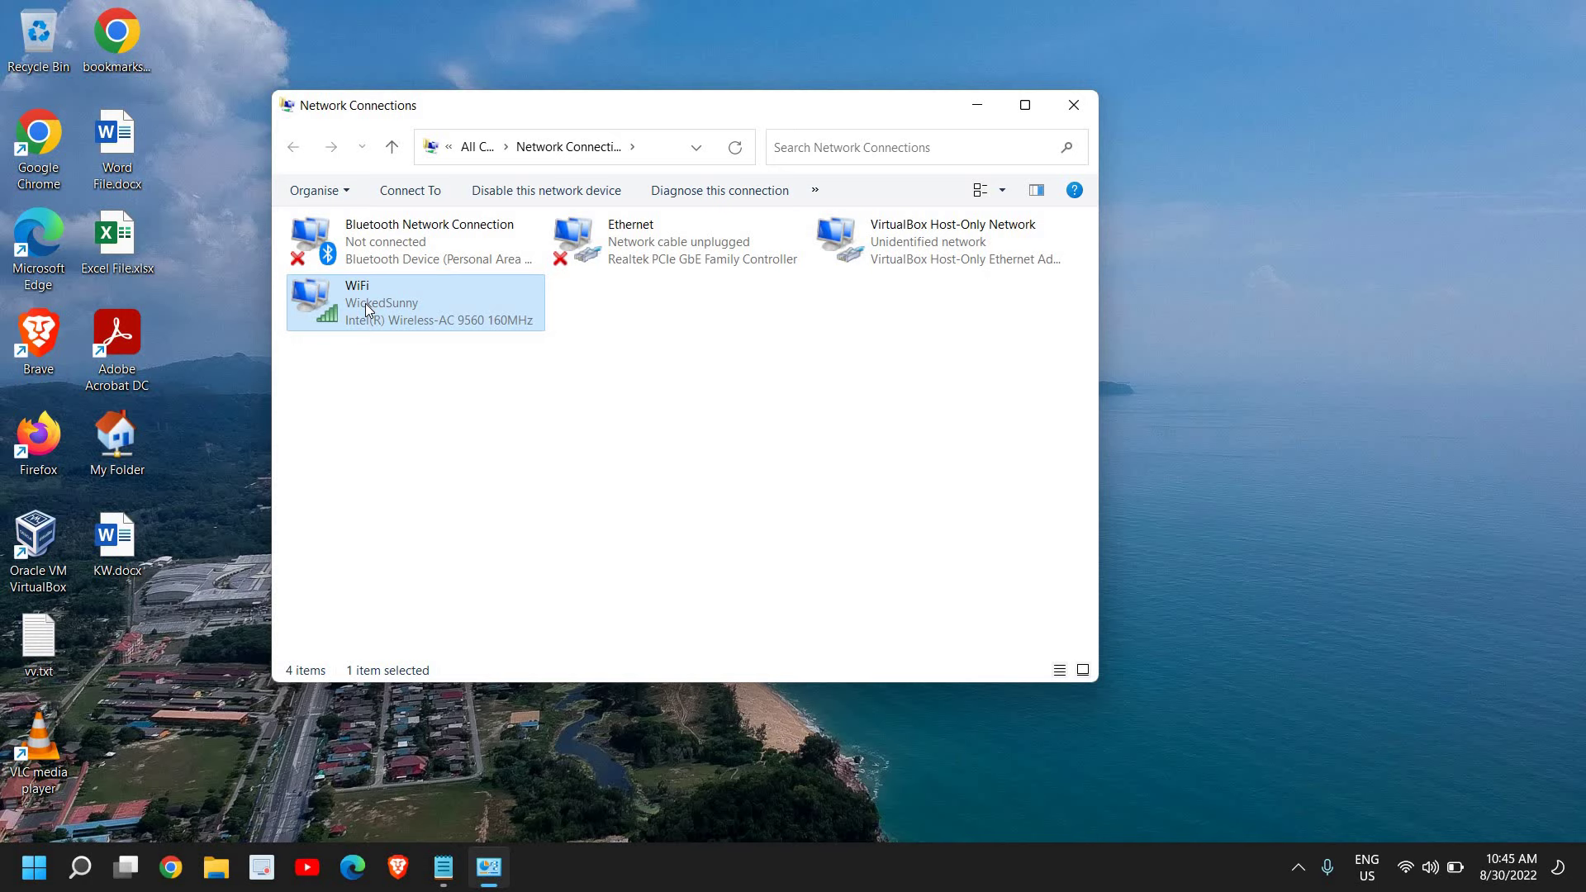
- Open the WiFi adapter's TCP/IPv4 Properties, currently using DNS 8.8.8.8 and 8.8.4.4
{"action": "right_click", "coordinate": [365, 304]}
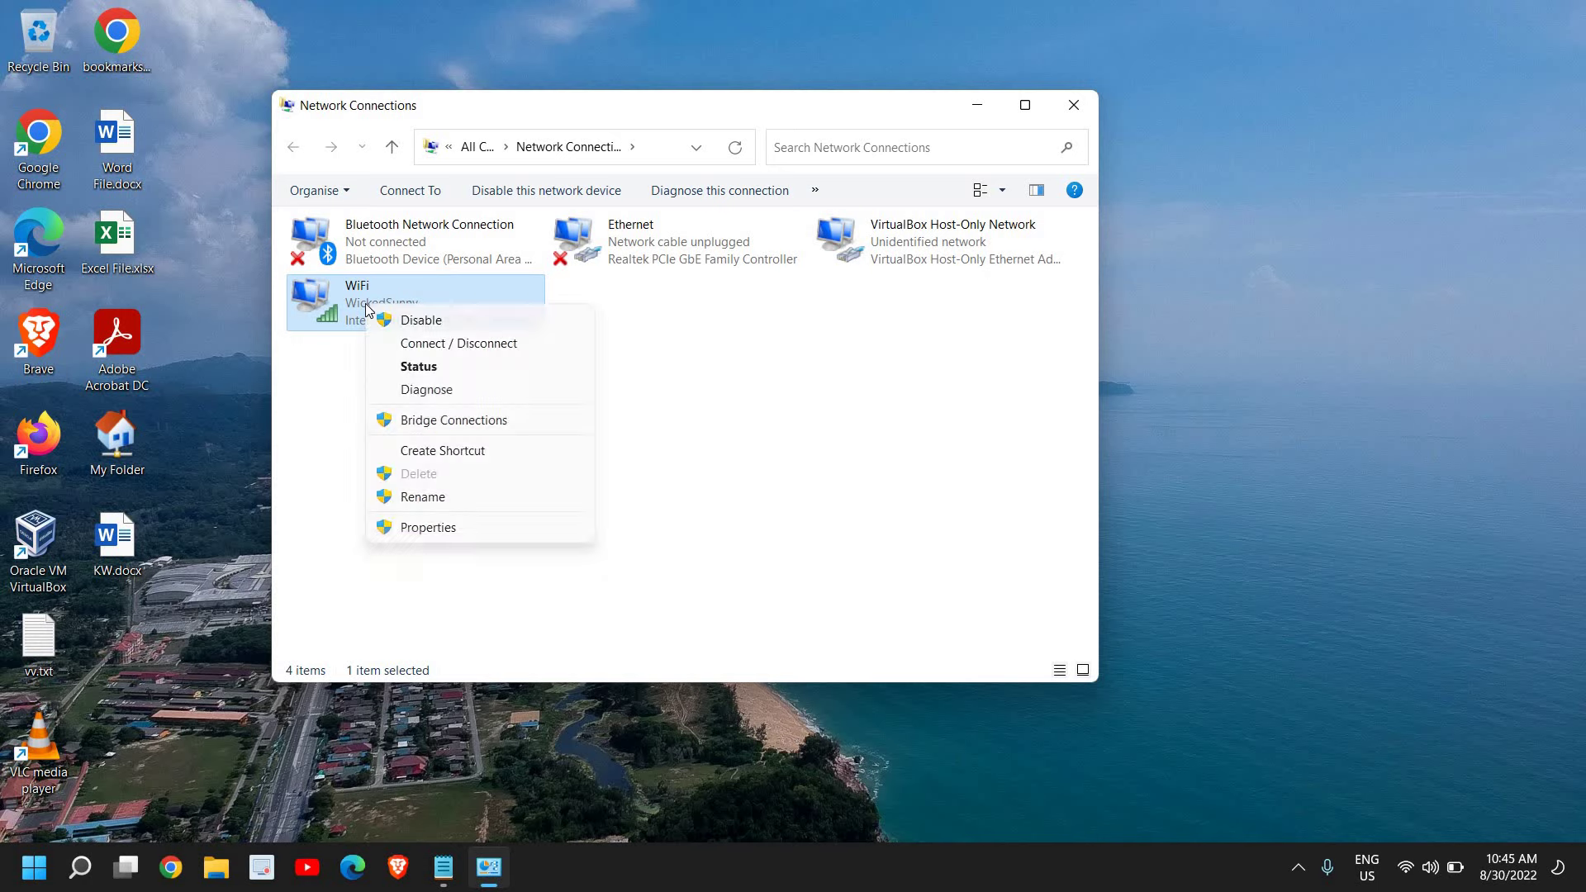
{"action": "left_click", "coordinate": [428, 533]}
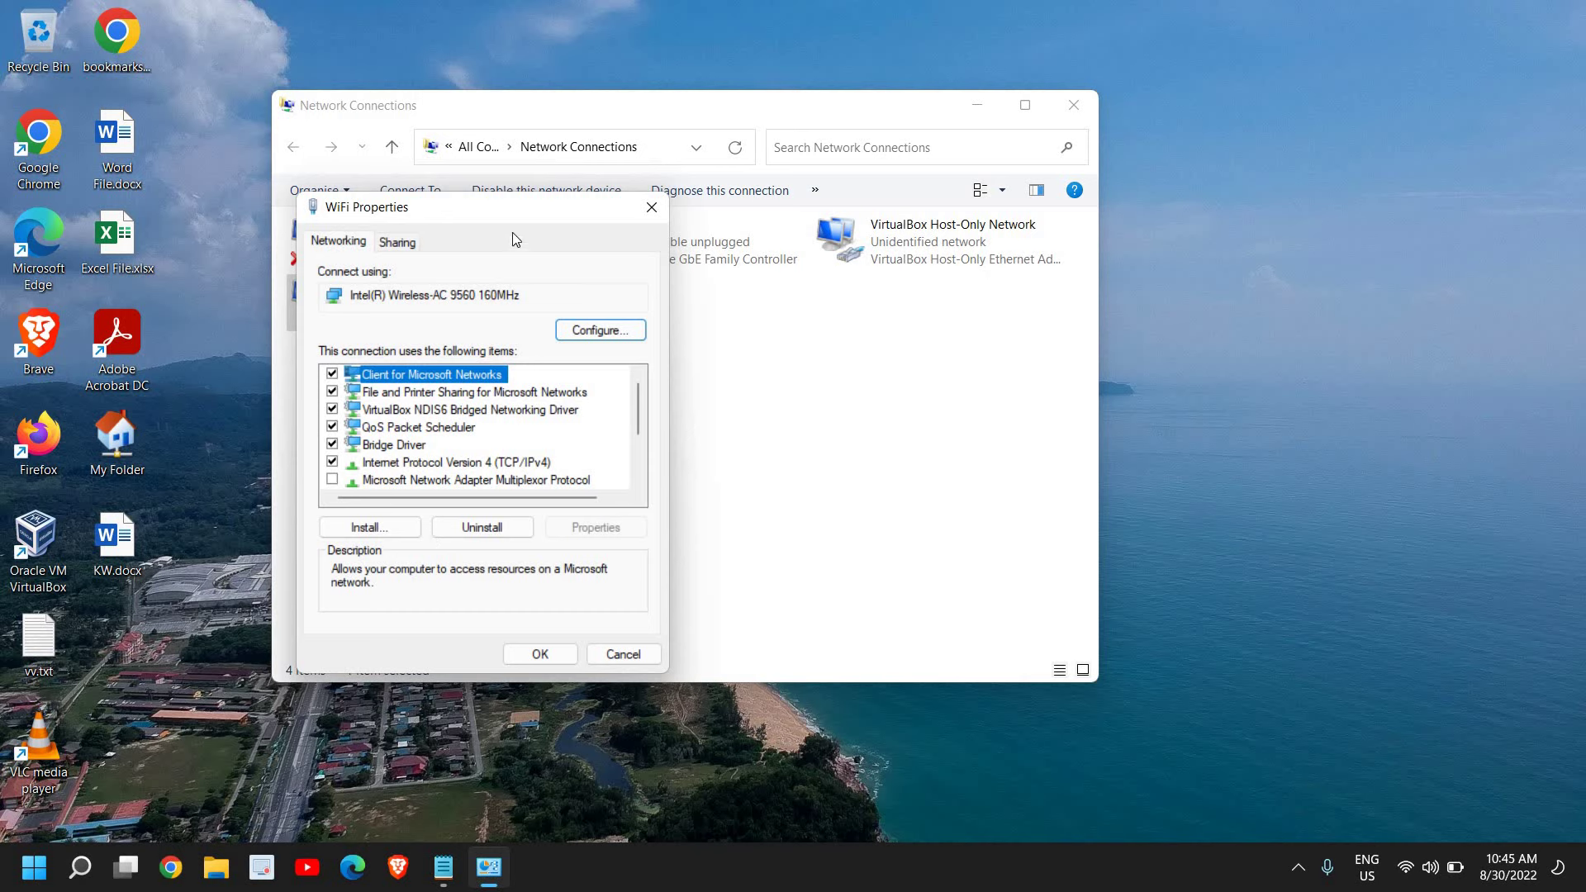
{"action": "left_click", "coordinate": [389, 463]}
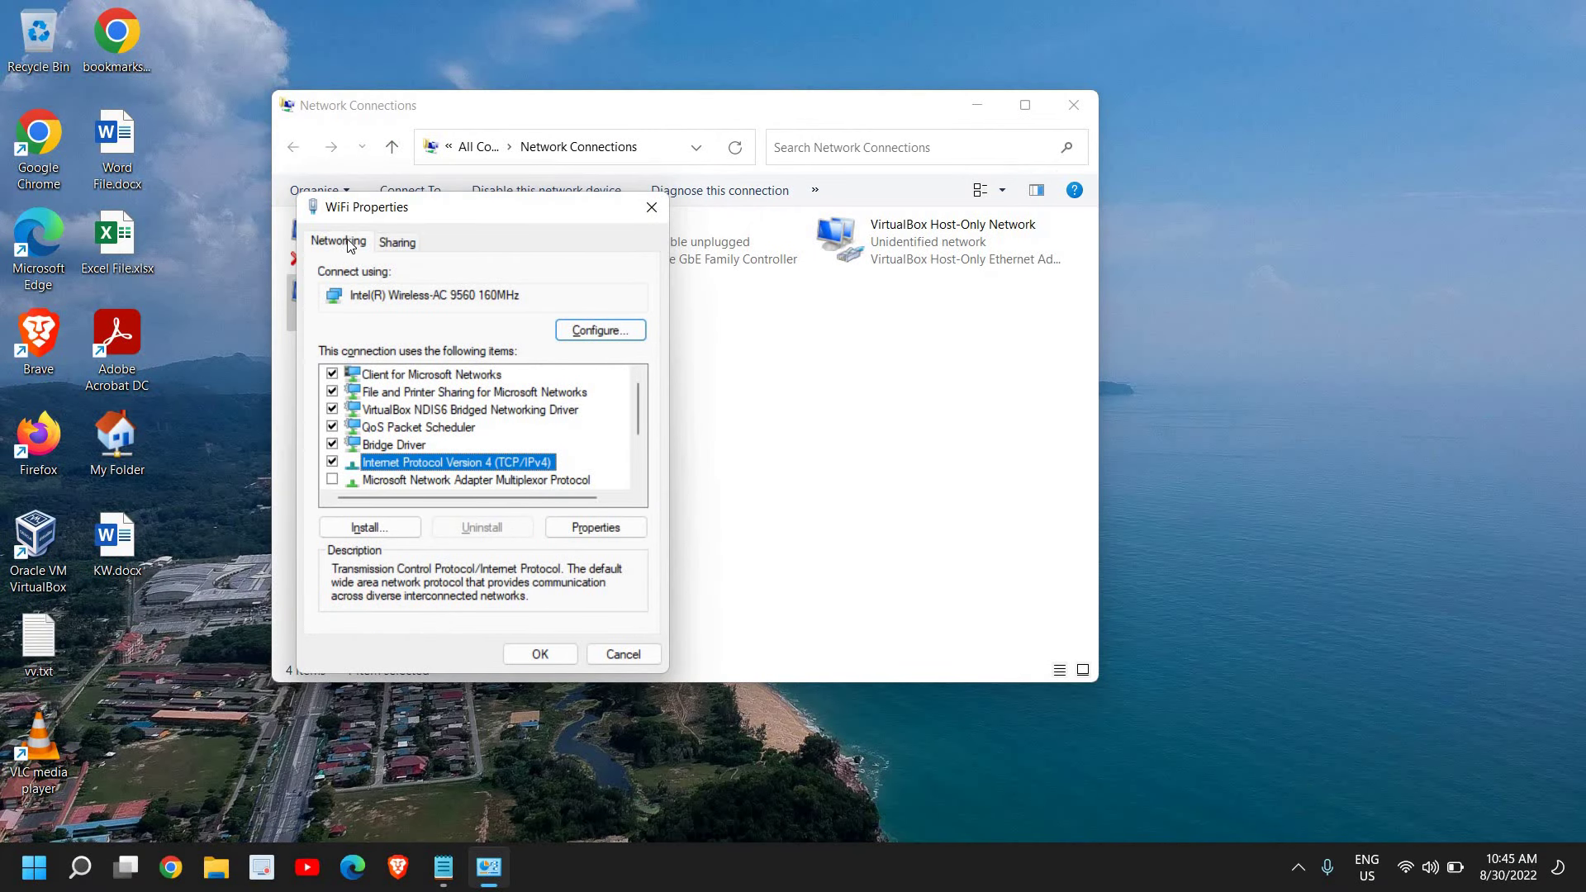
{"action": "left_click", "coordinate": [583, 527]}
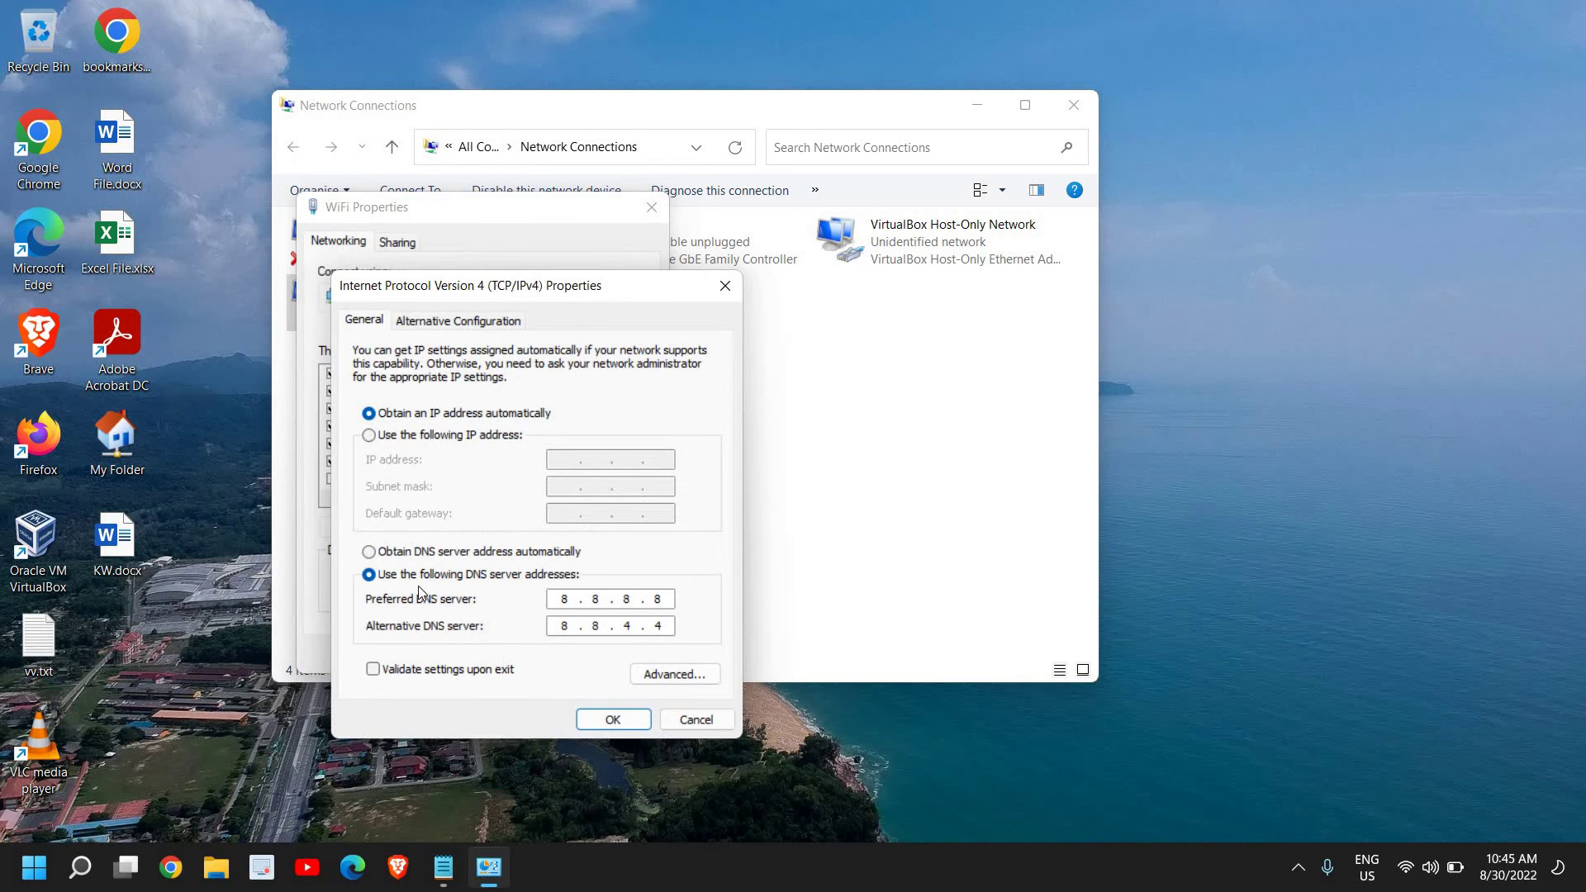
- Enter 1.1.1.1 as preferred and 1.0.0.1 as alternative DNS server
{"action": "key", "text": "alt"}
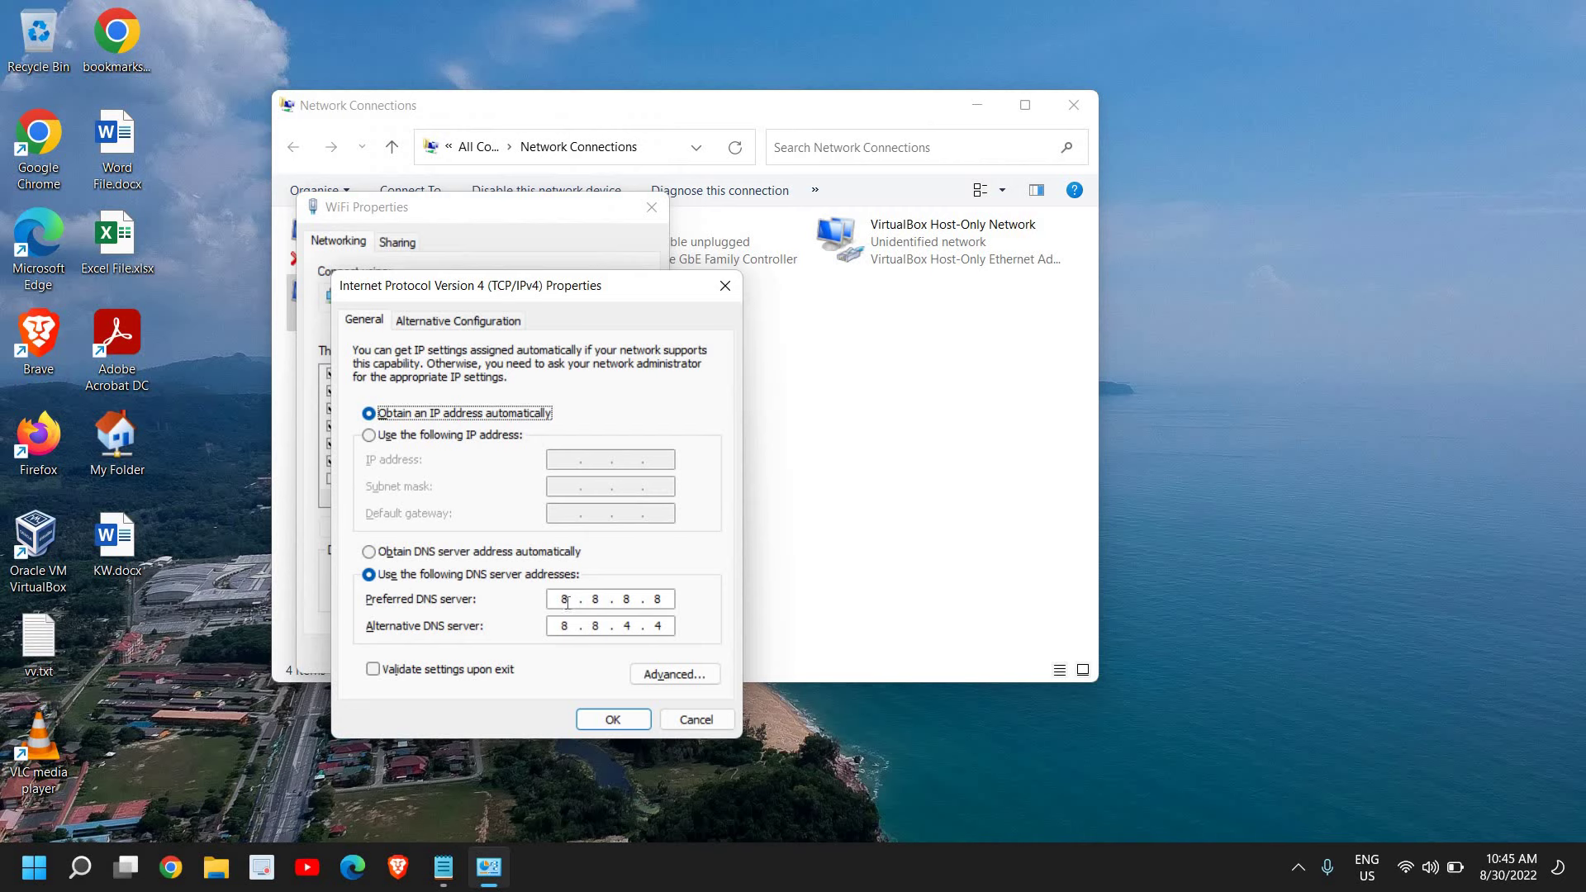
{"action": "left_click", "coordinate": [567, 602]}
{"action": "left_click", "coordinate": [630, 599]}
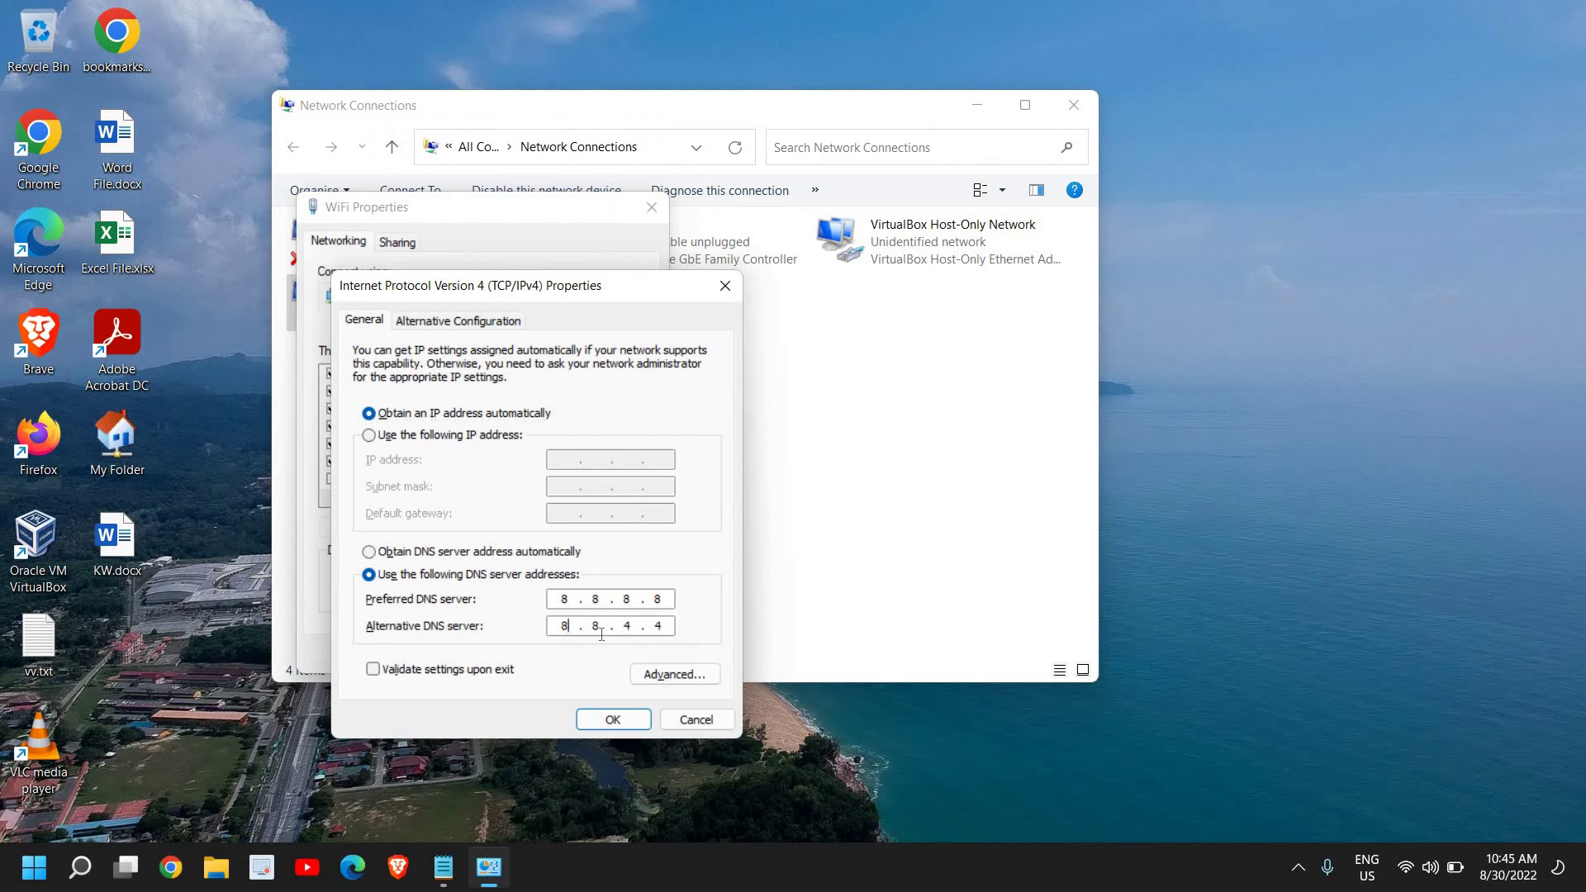
{"action": "key", "text": "Right"}
{"action": "key", "text": "Right"}
{"action": "key", "text": "Right"}
{"action": "key", "text": "Right"}
{"action": "key", "text": "Right"}
{"action": "key", "text": "Right"}
{"action": "left_click", "coordinate": [570, 599]}
{"action": "type", "text": "1.1.1.1"}
{"action": "left_click", "coordinate": [568, 628]}
{"action": "key", "text": "BackSpace"}
{"action": "type", "text": "1.0.0.1"}
- Confirm the new DNS settings and close WiFi Properties and Network Connections
{"action": "left_click", "coordinate": [613, 720]}
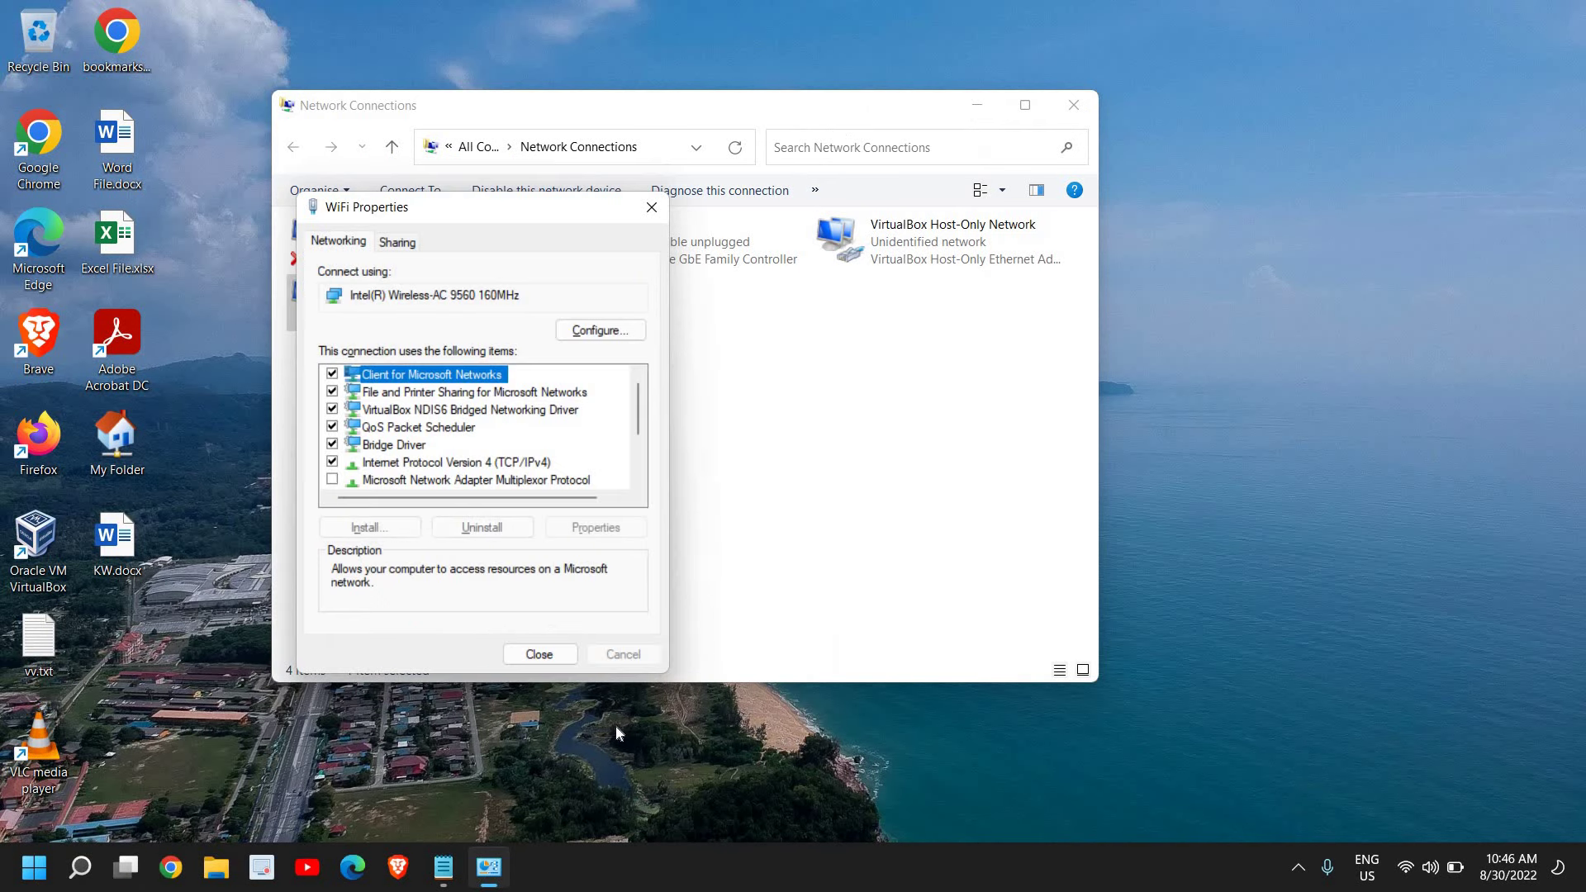
{"action": "left_click", "coordinate": [539, 654]}
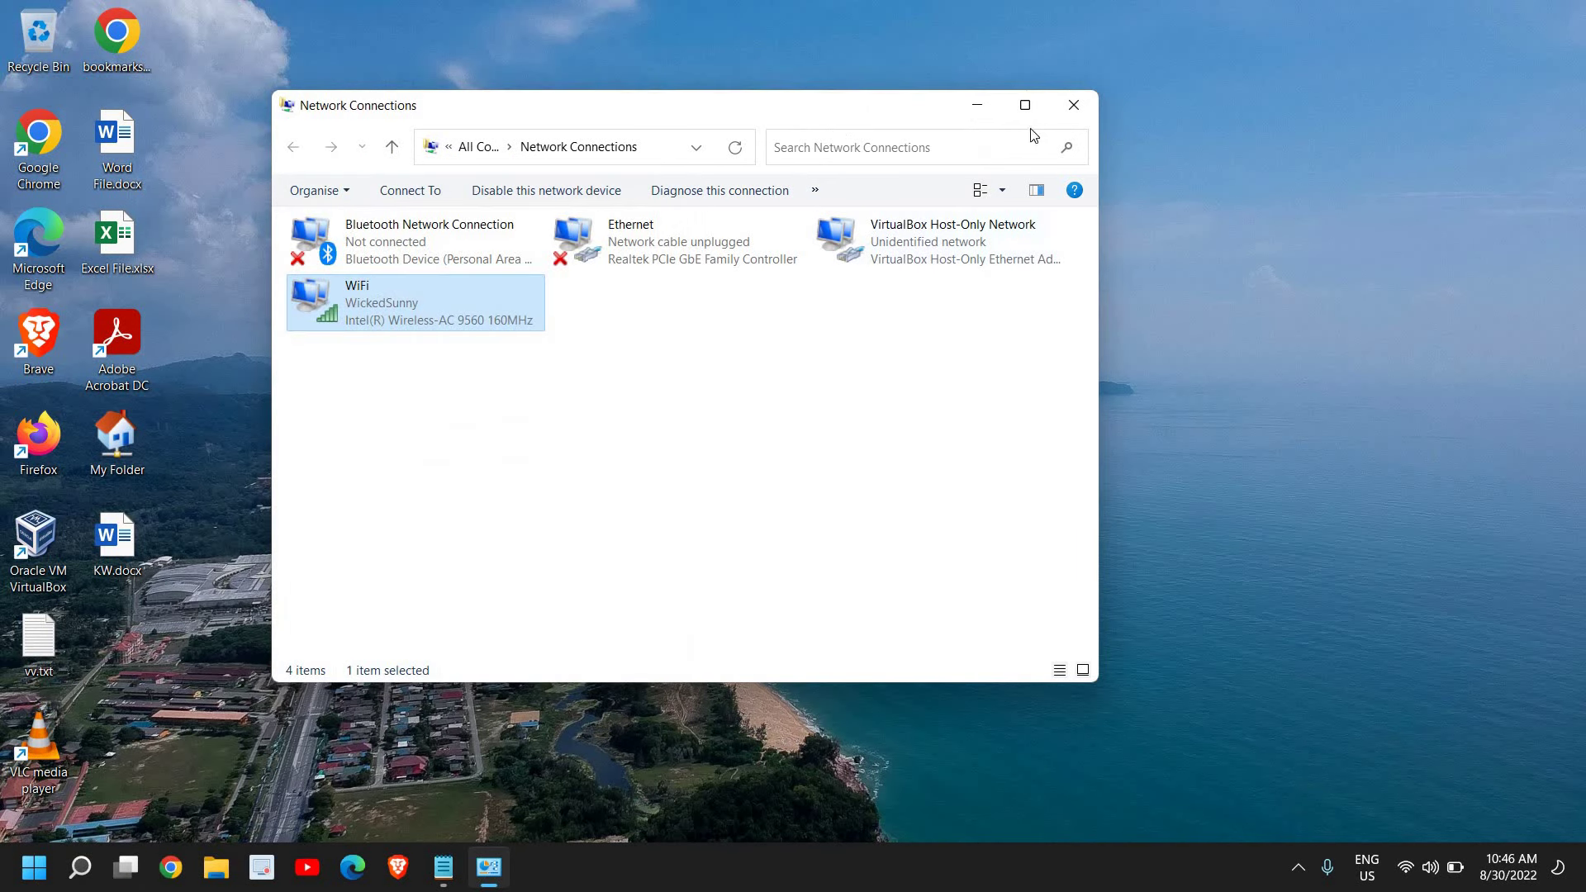
{"action": "left_click", "coordinate": [1074, 105]}
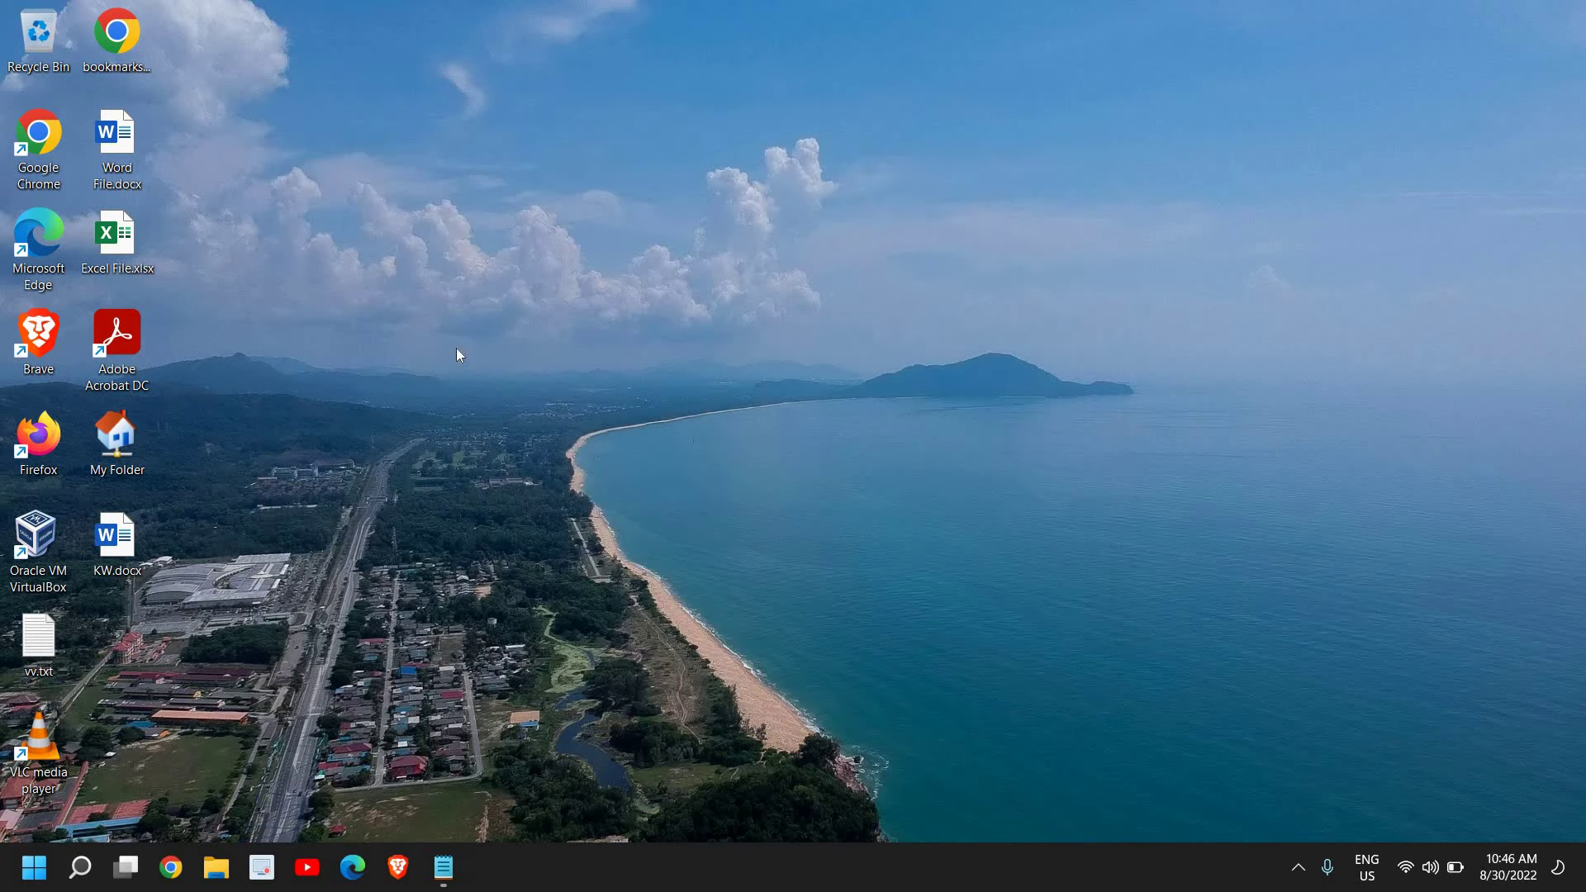
- Open Device Manager, expand Network adapters and select the Intel Wireless-AC 9560
{"action": "right_click", "coordinate": [24, 877]}
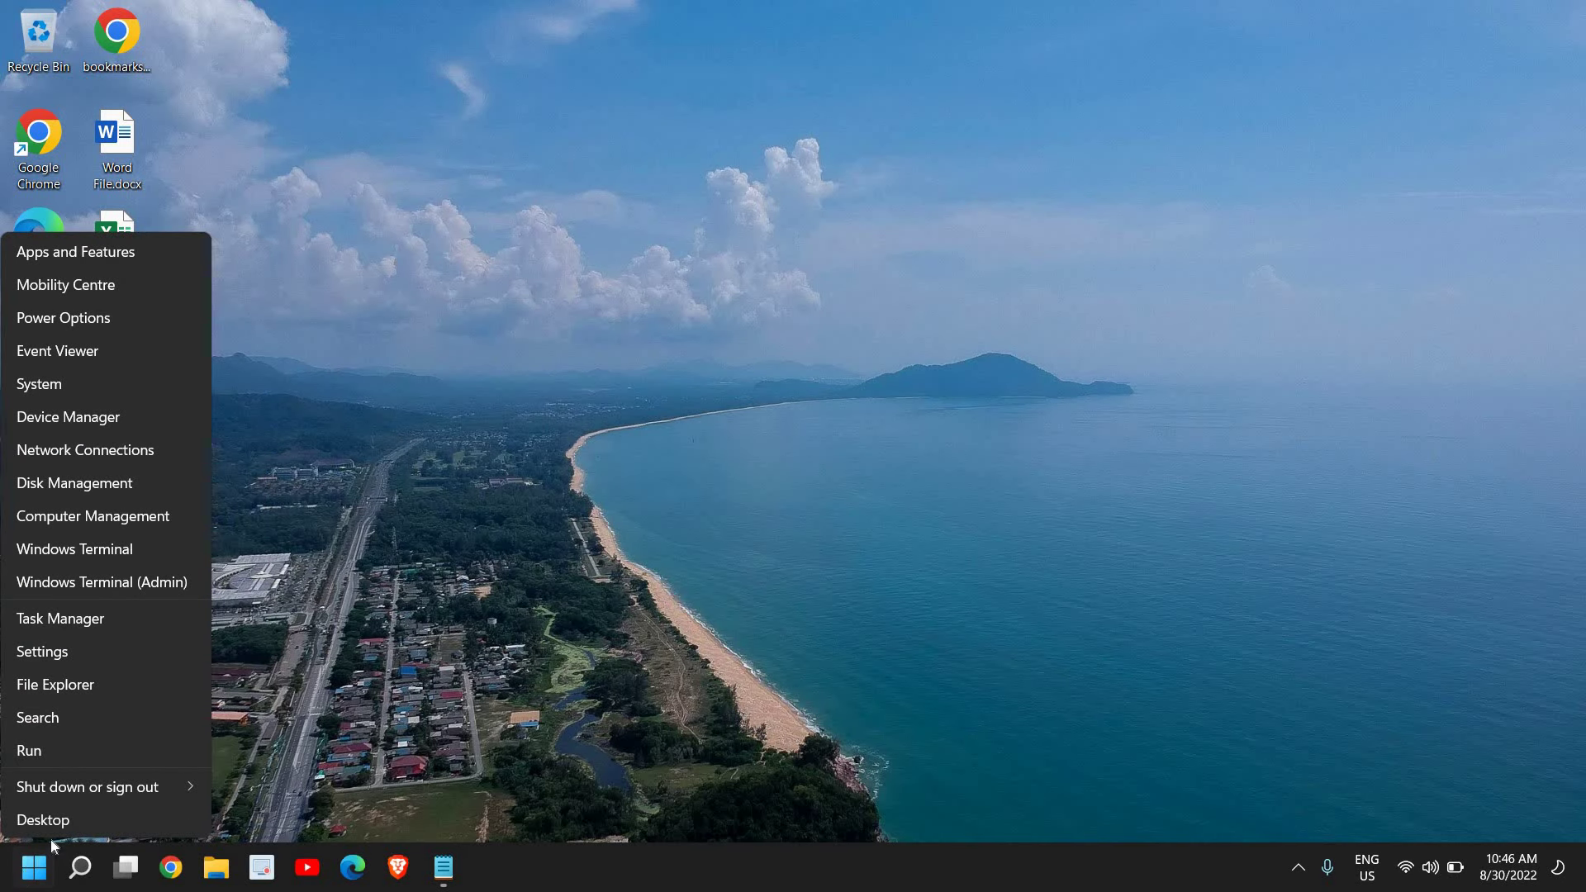
{"action": "left_click", "coordinate": [63, 423]}
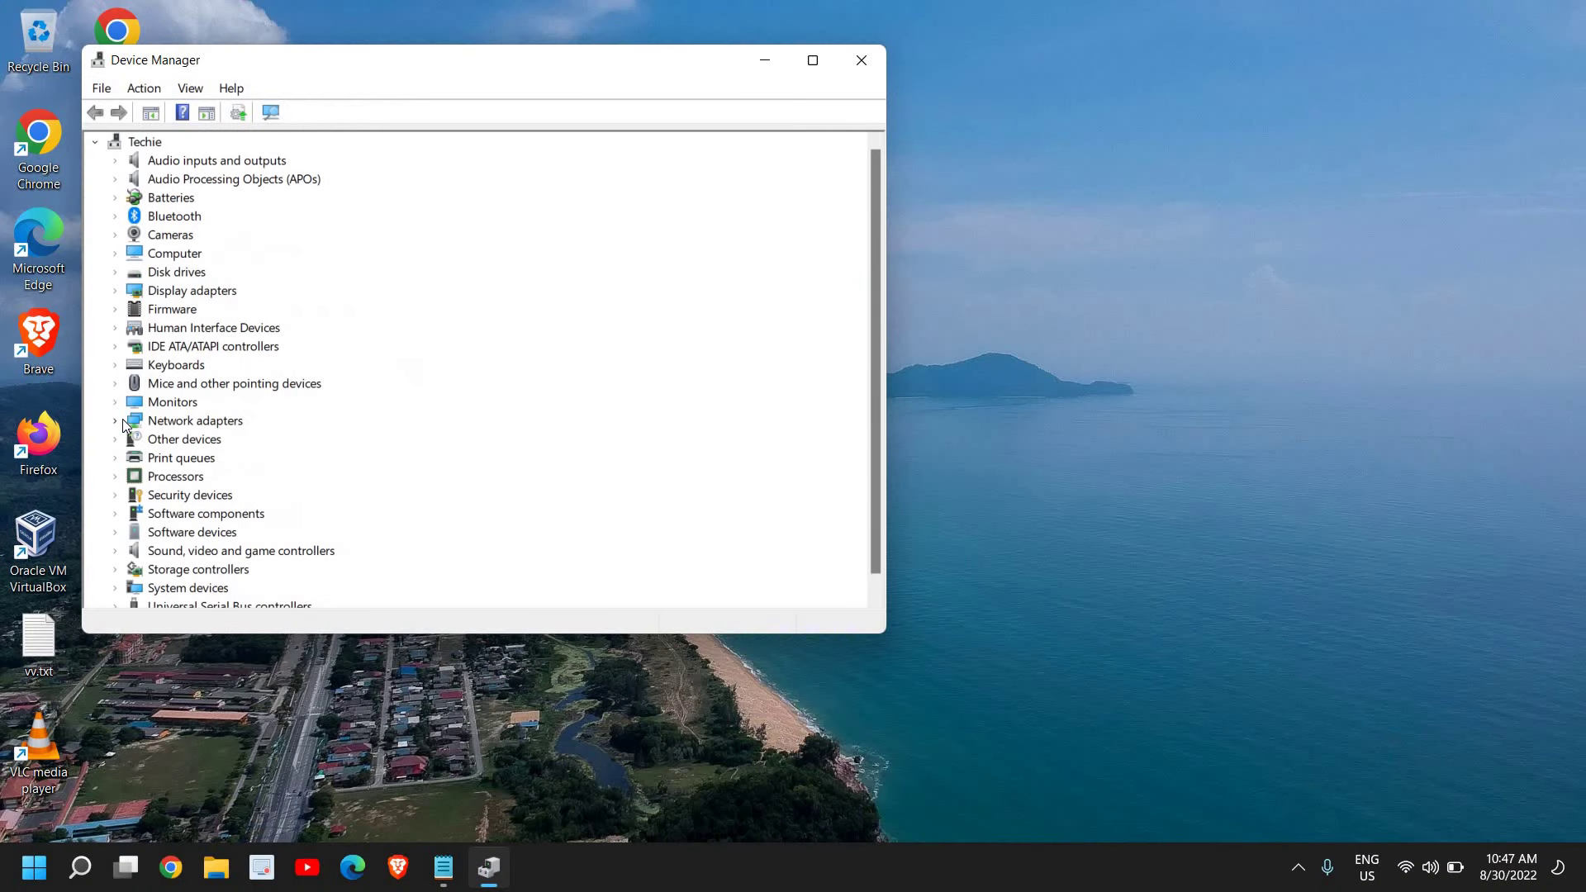
{"action": "left_click", "coordinate": [121, 418]}
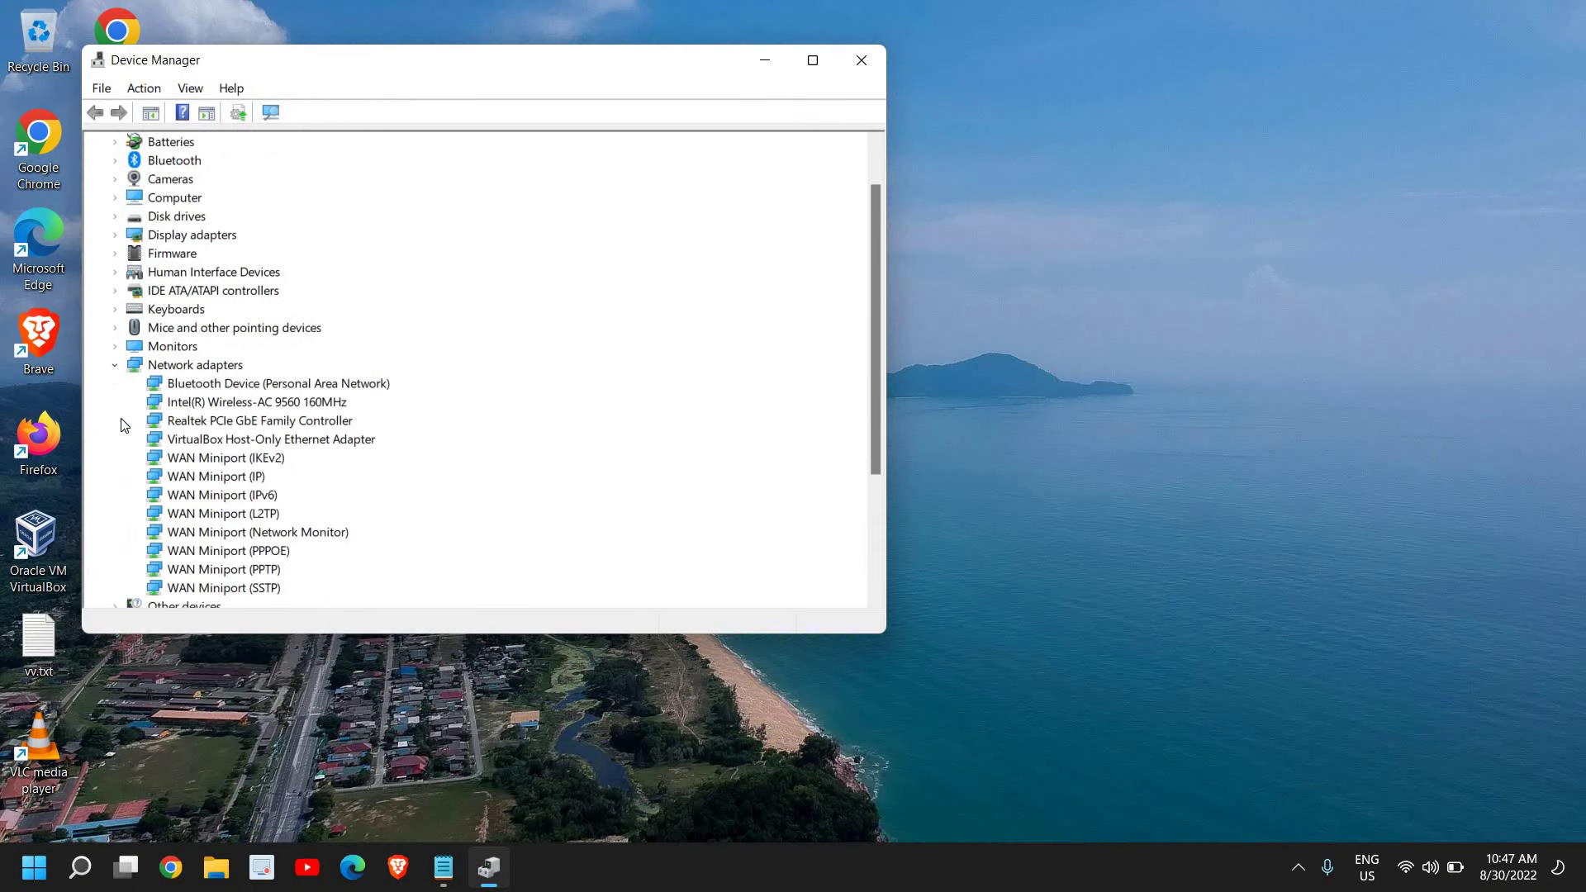
{"action": "left_click", "coordinate": [276, 388]}
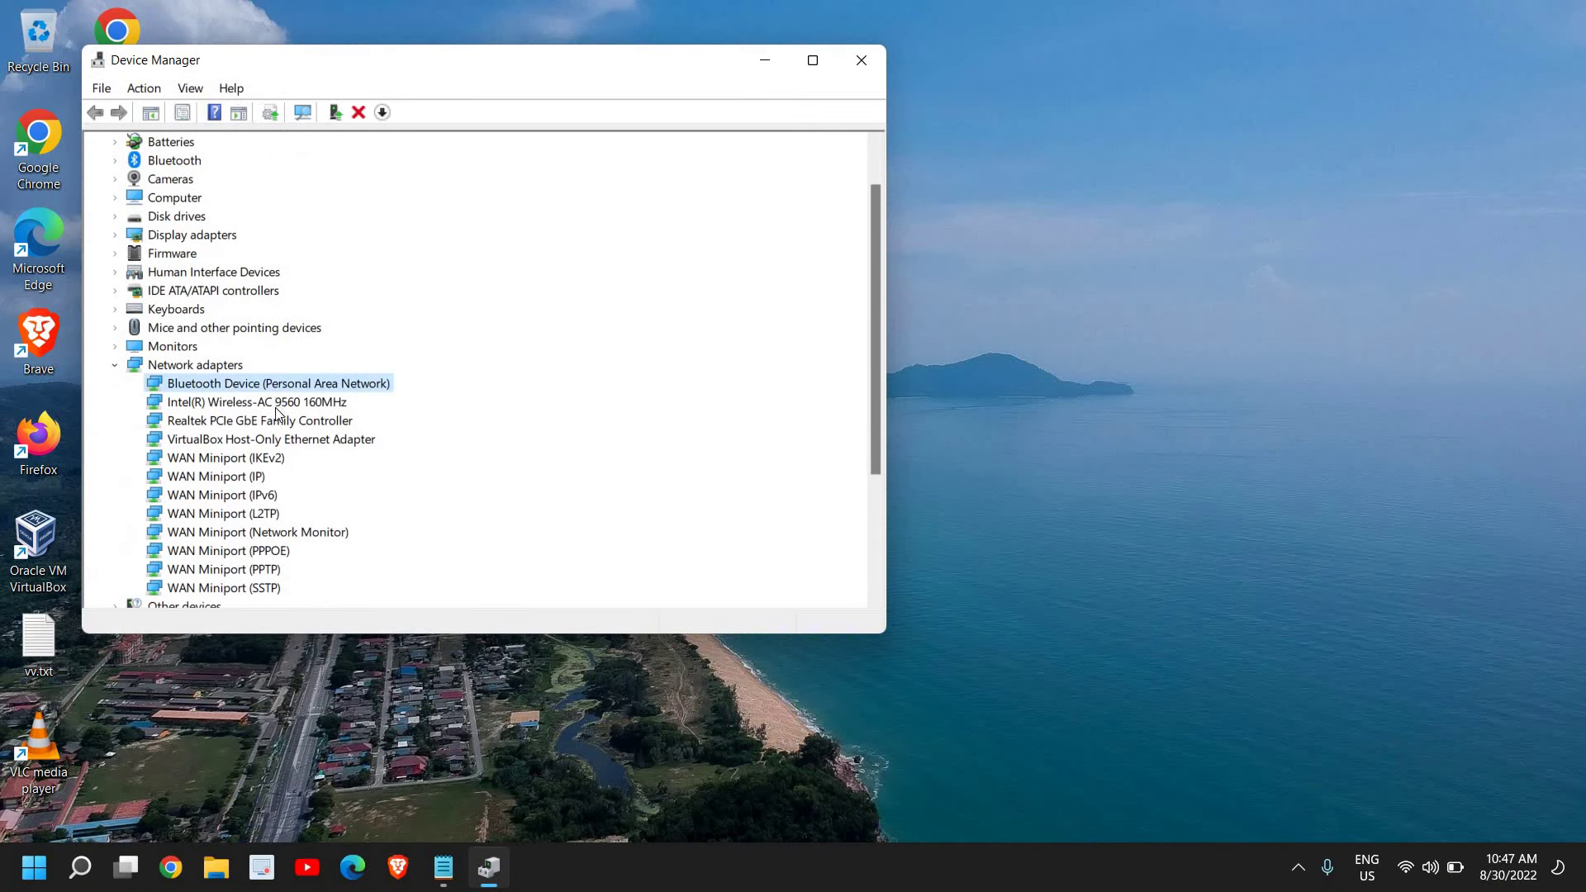
{"action": "left_click", "coordinate": [275, 406]}
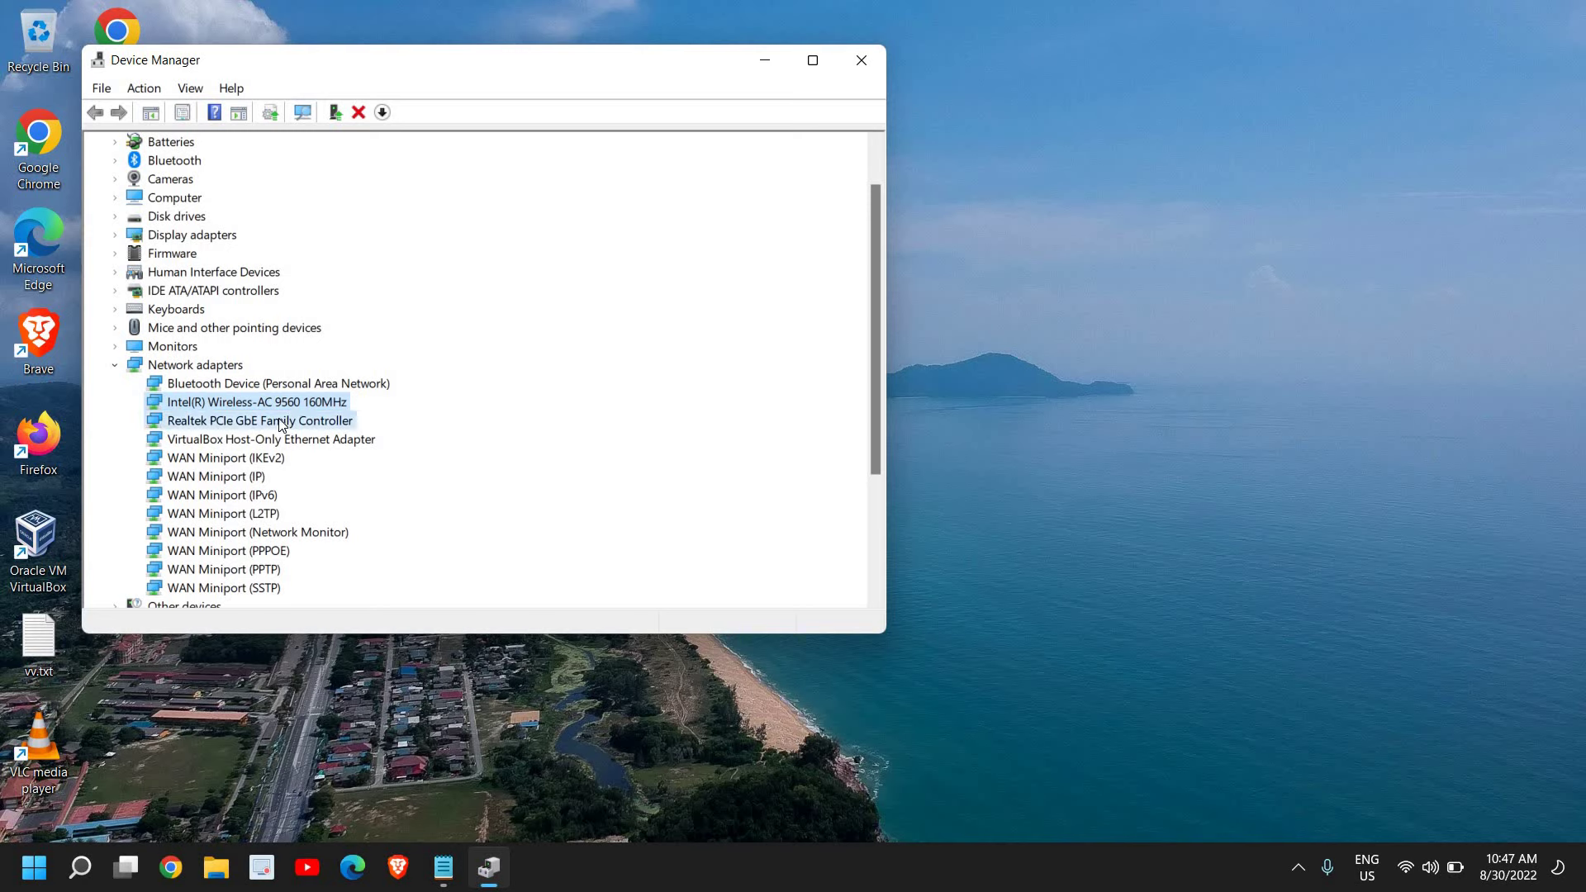
{"action": "left_click", "coordinate": [281, 424]}
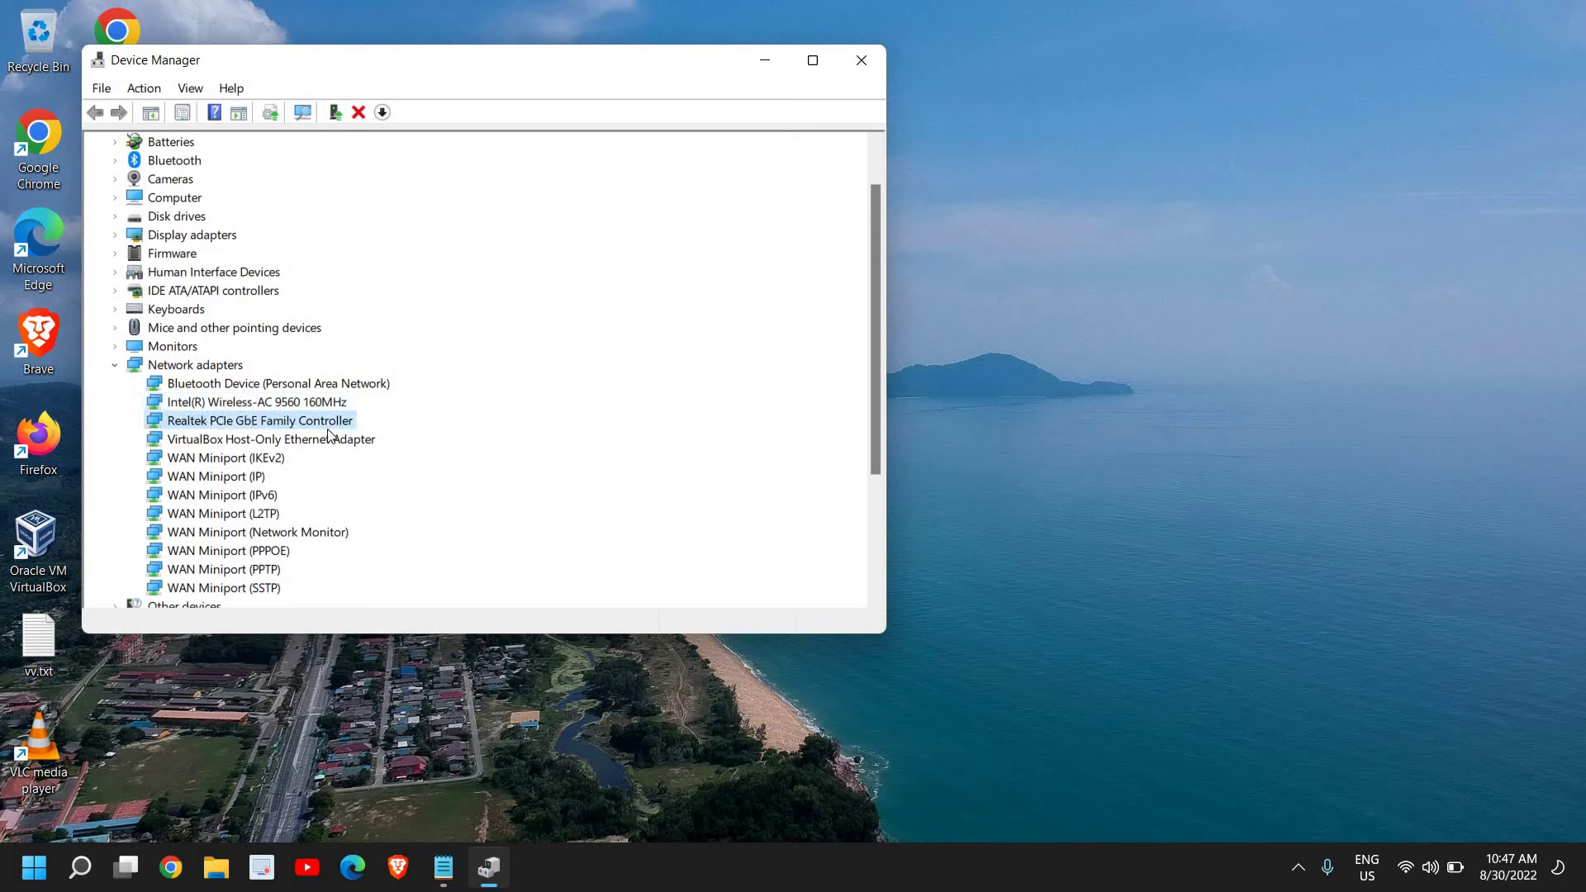
{"action": "left_click", "coordinate": [221, 405]}
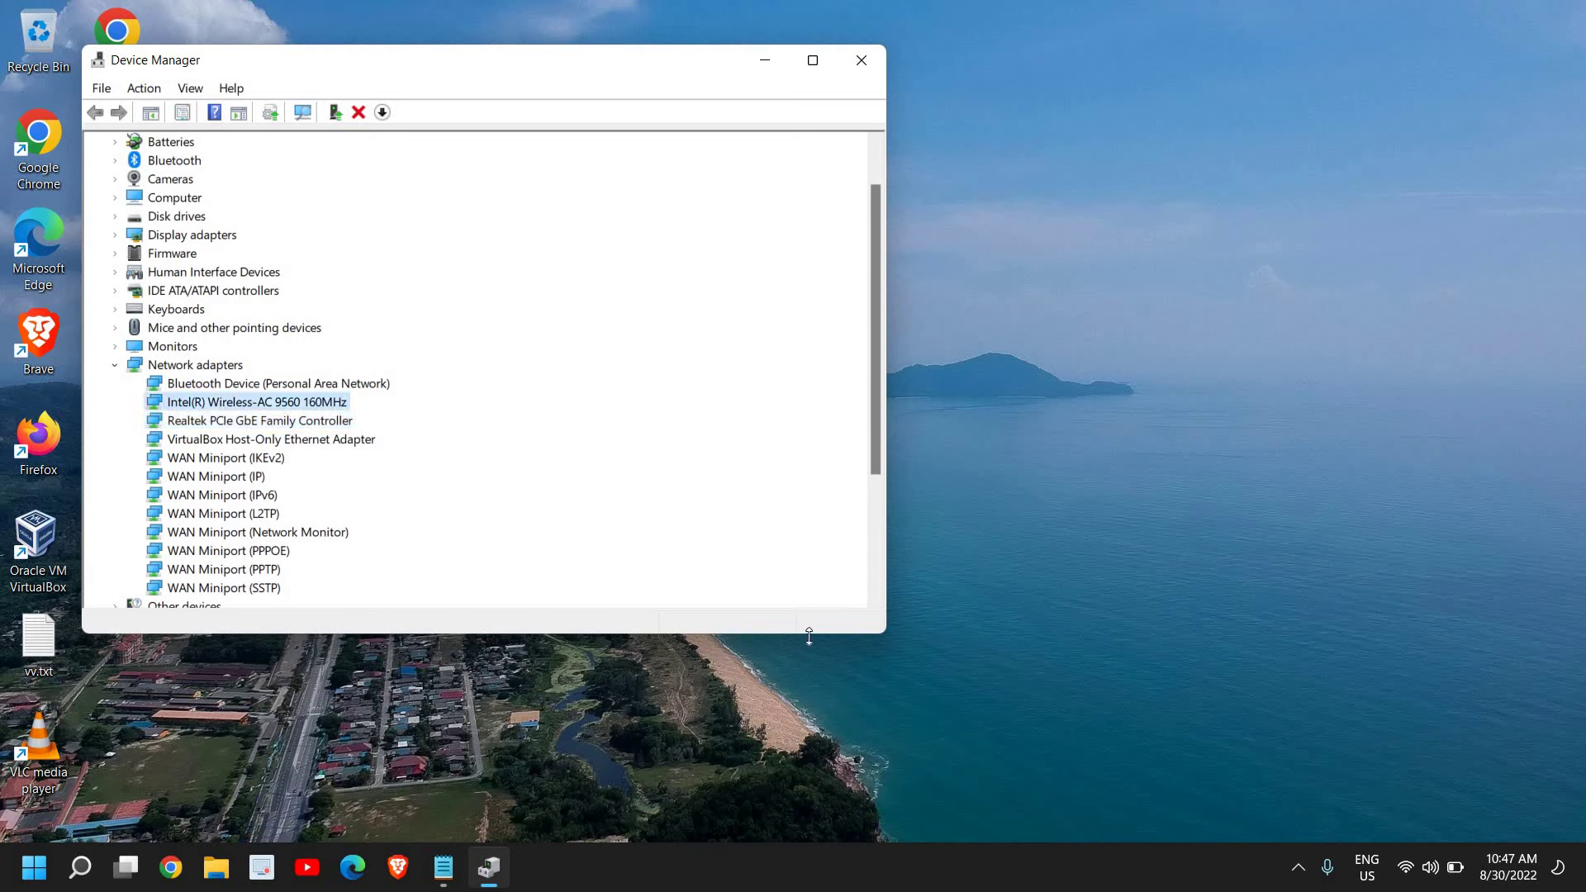
- Open the Intel Wireless-AC 9560 Advanced tab, keeping Wireless Mode at 6. Dual Band 802.11a/b/g
{"action": "right_click", "coordinate": [219, 409]}
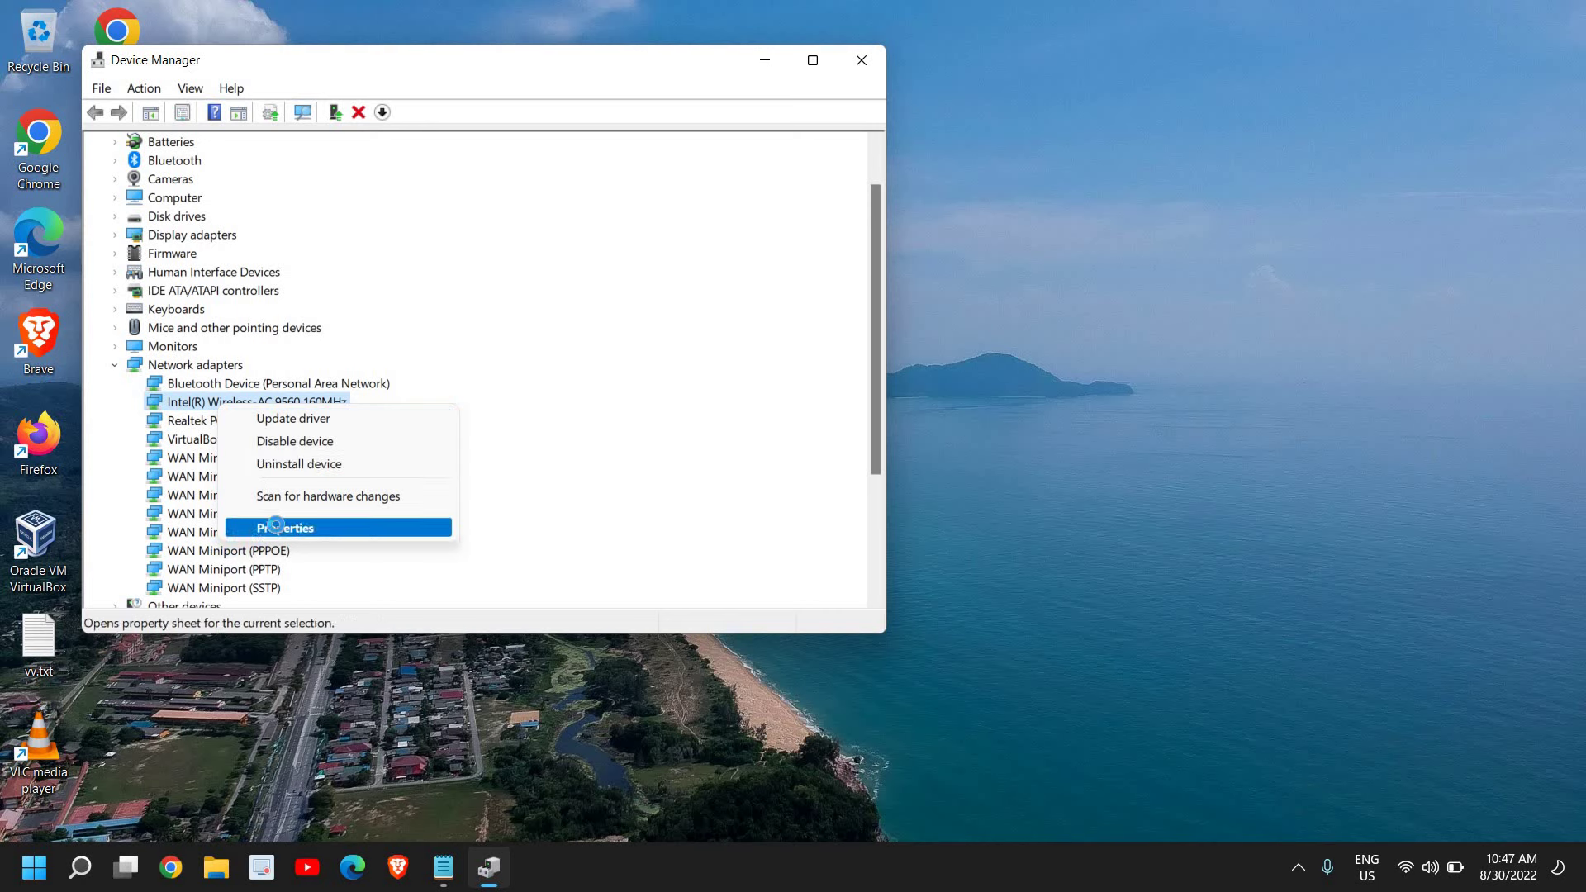
{"action": "left_click", "coordinate": [276, 525]}
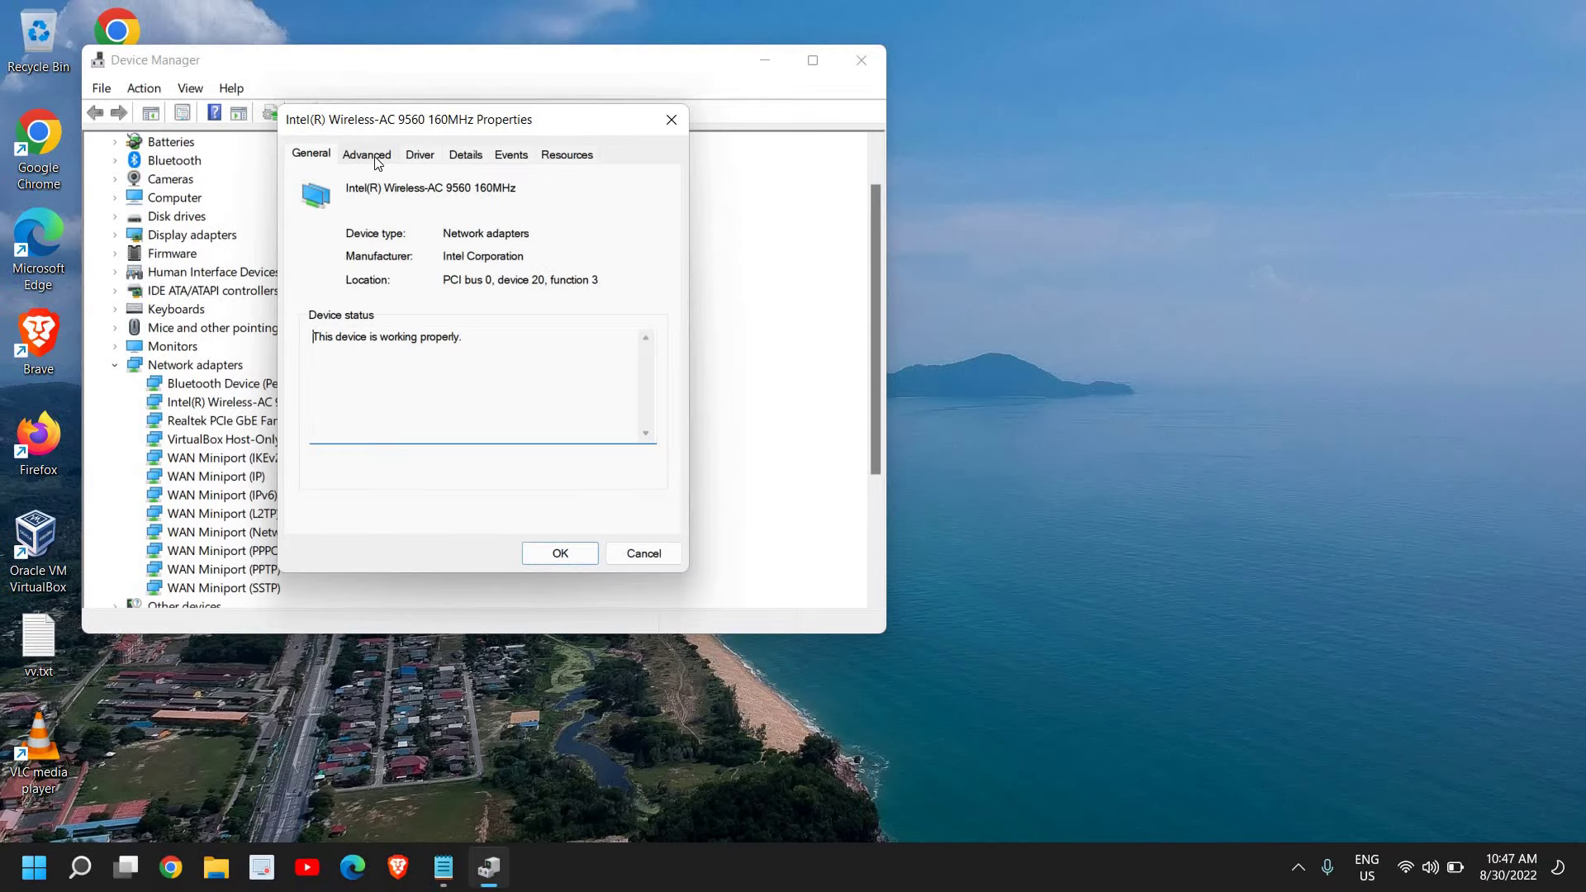
{"action": "left_click", "coordinate": [375, 157]}
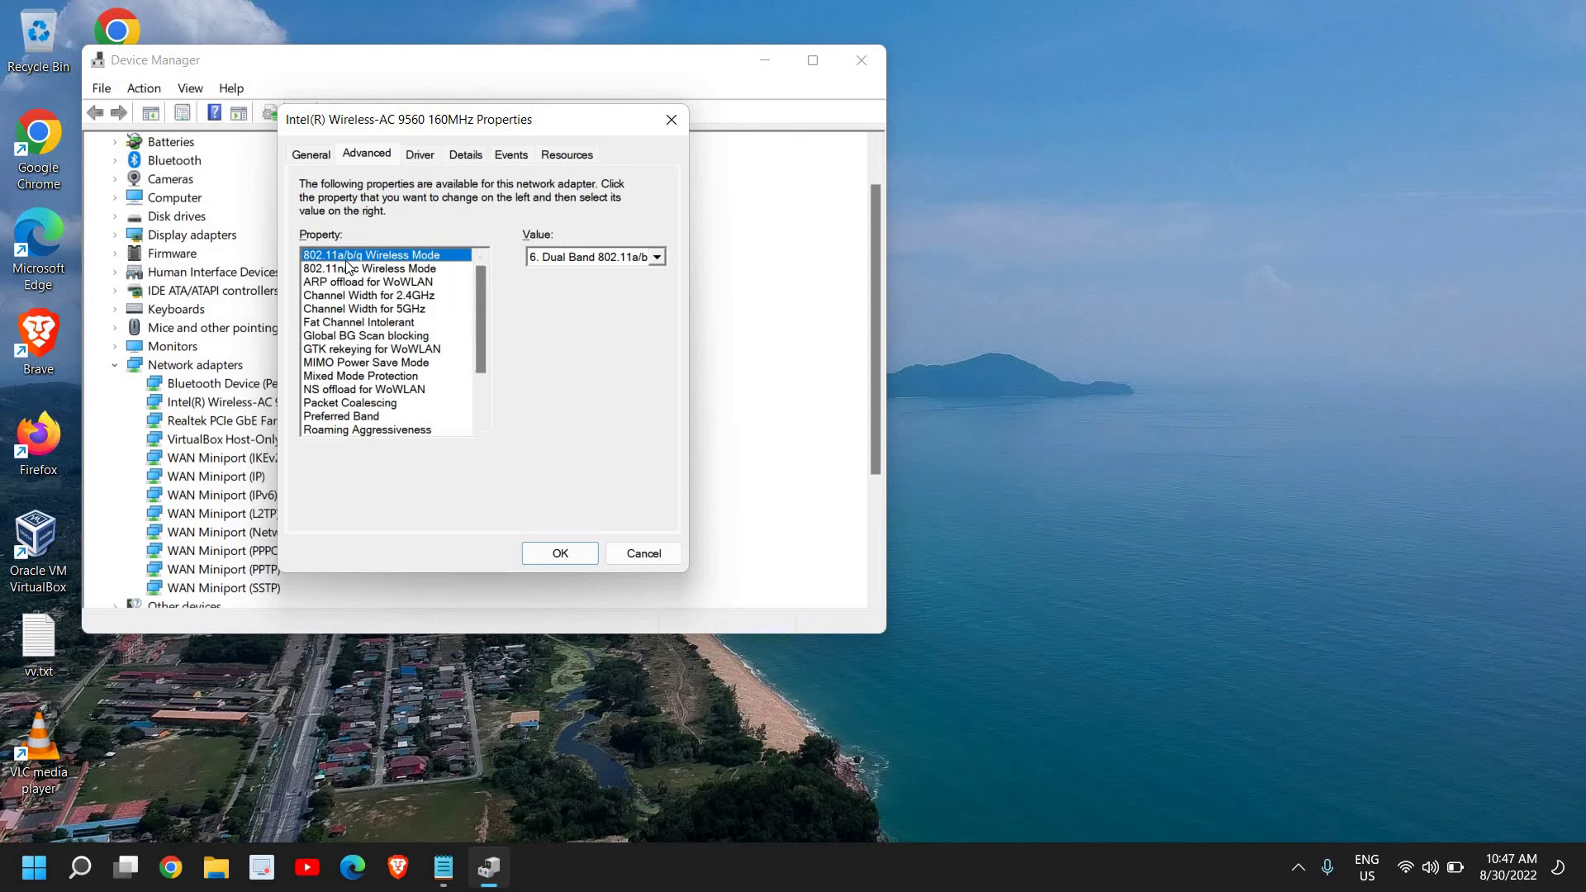
{"action": "left_click", "coordinate": [586, 259]}
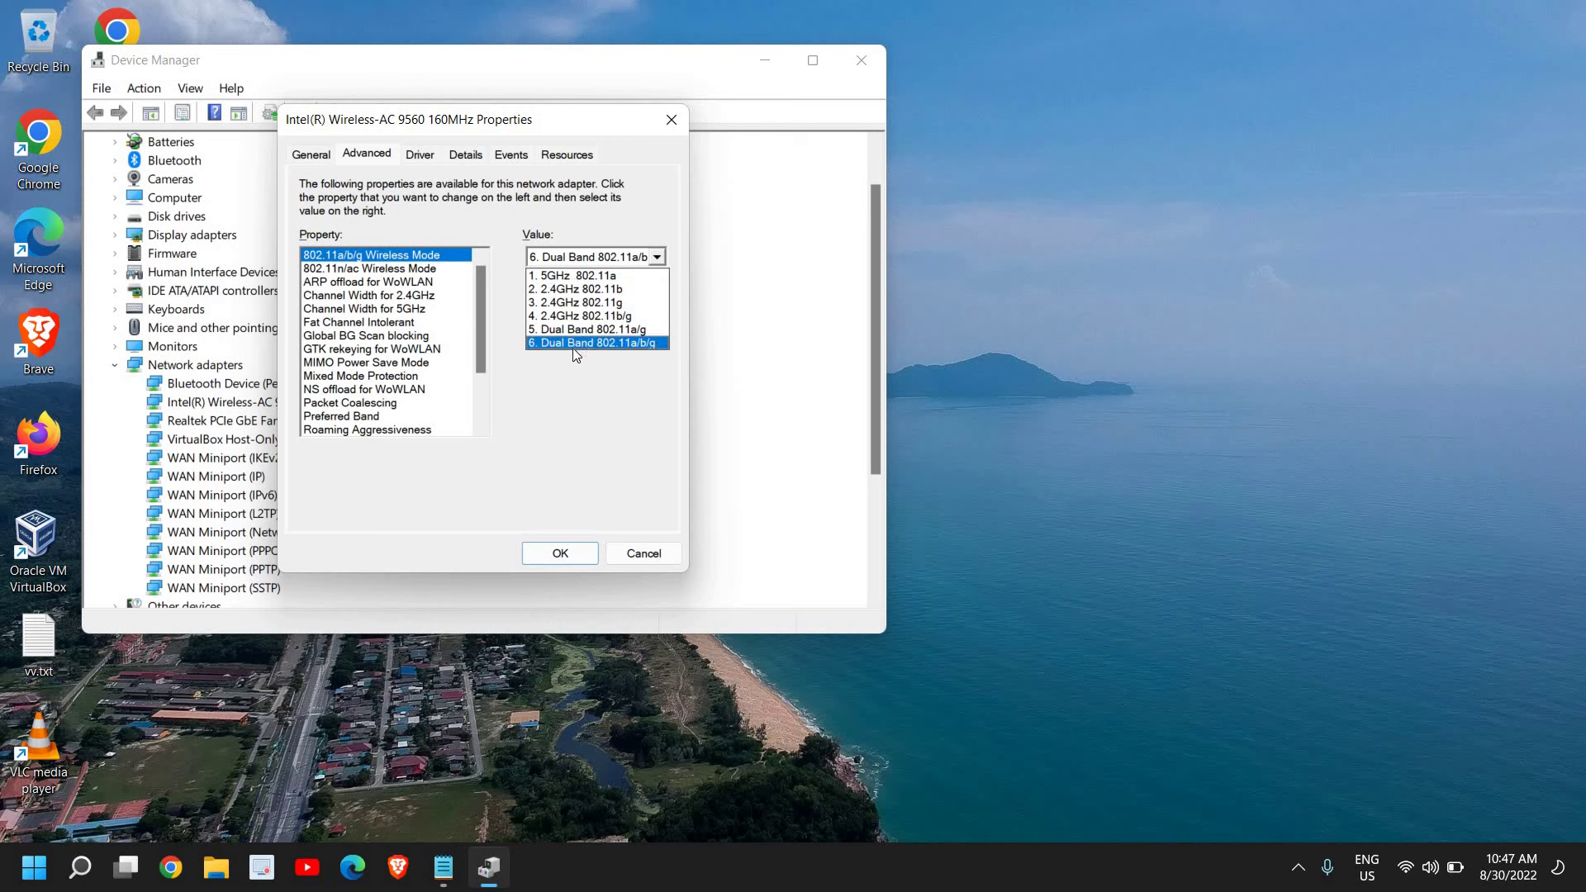
{"action": "left_click", "coordinate": [572, 434]}
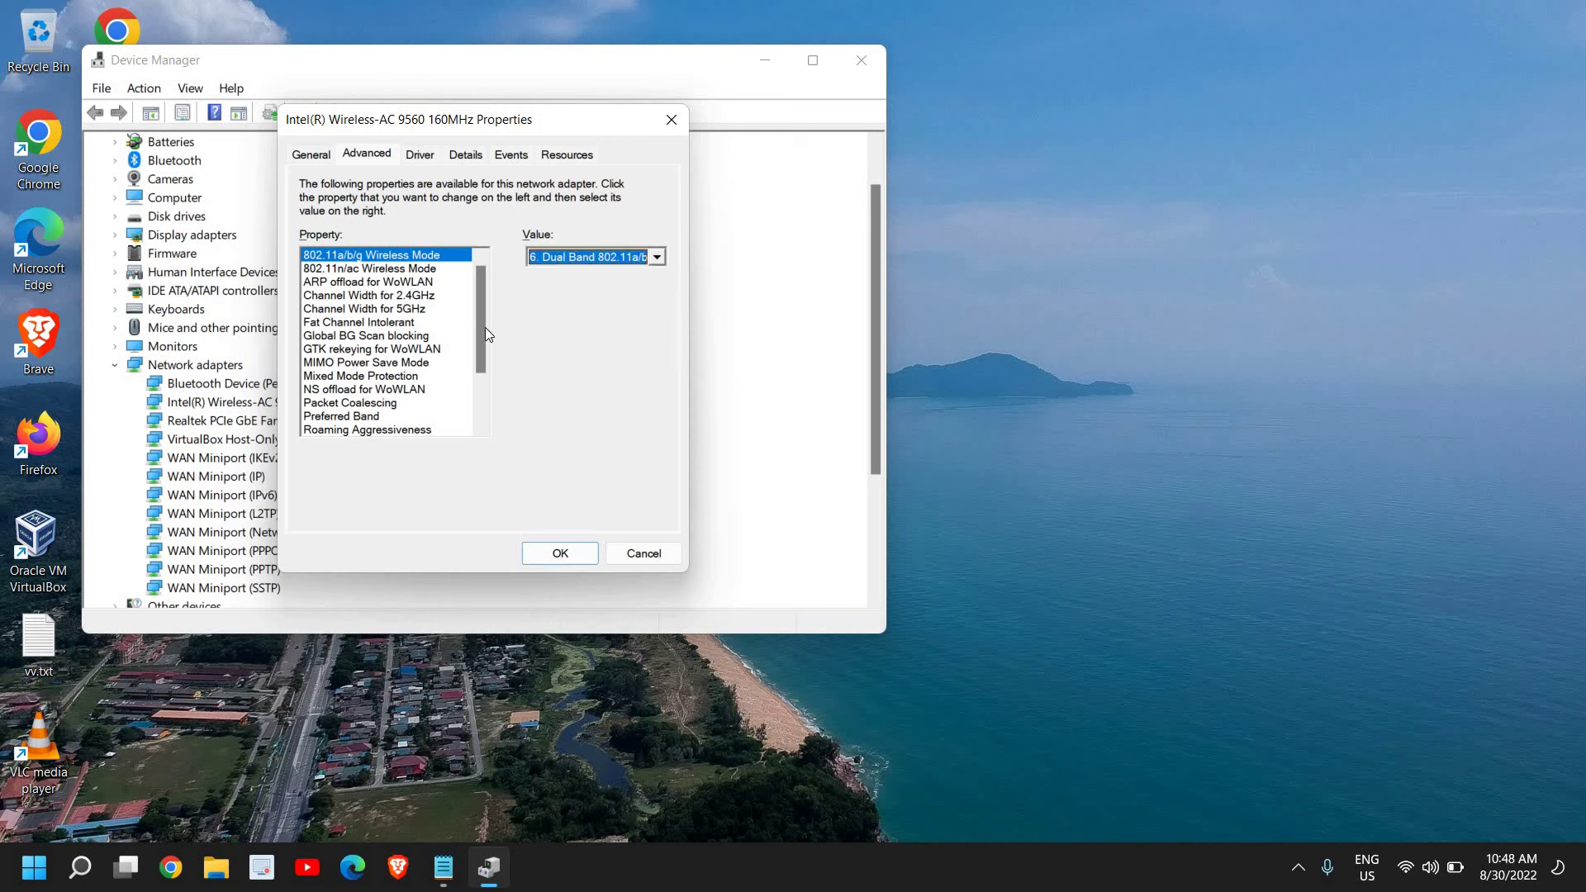
- Check that Channel Width for 2.4GHz and 5GHz both stay on Auto
{"action": "left_click", "coordinate": [311, 297]}
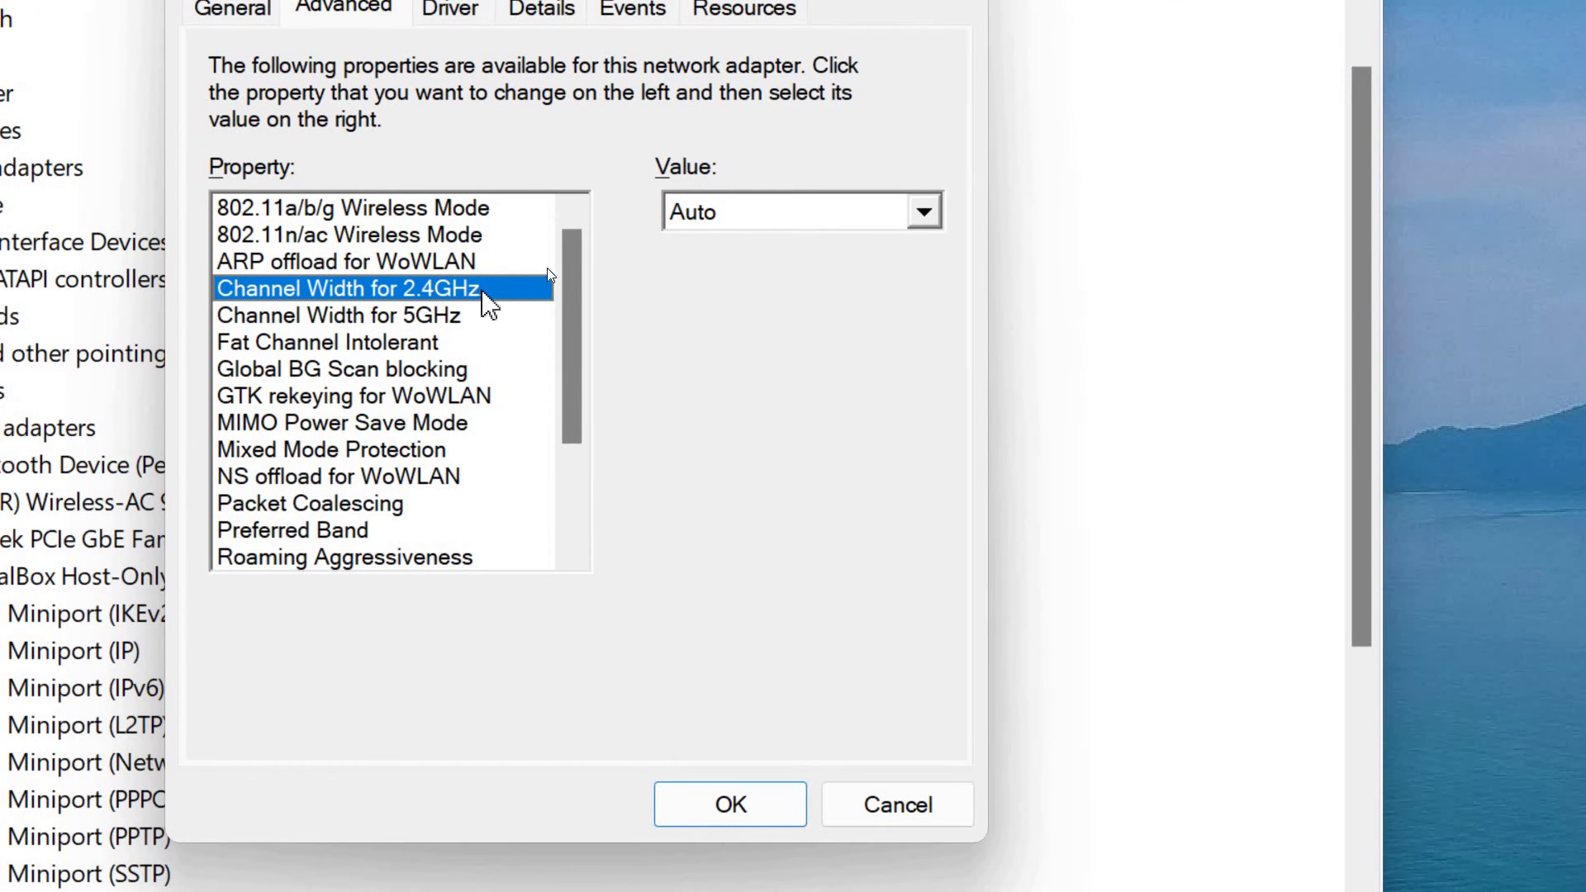
{"action": "left_click", "coordinate": [256, 321]}
{"action": "left_click", "coordinate": [893, 215]}
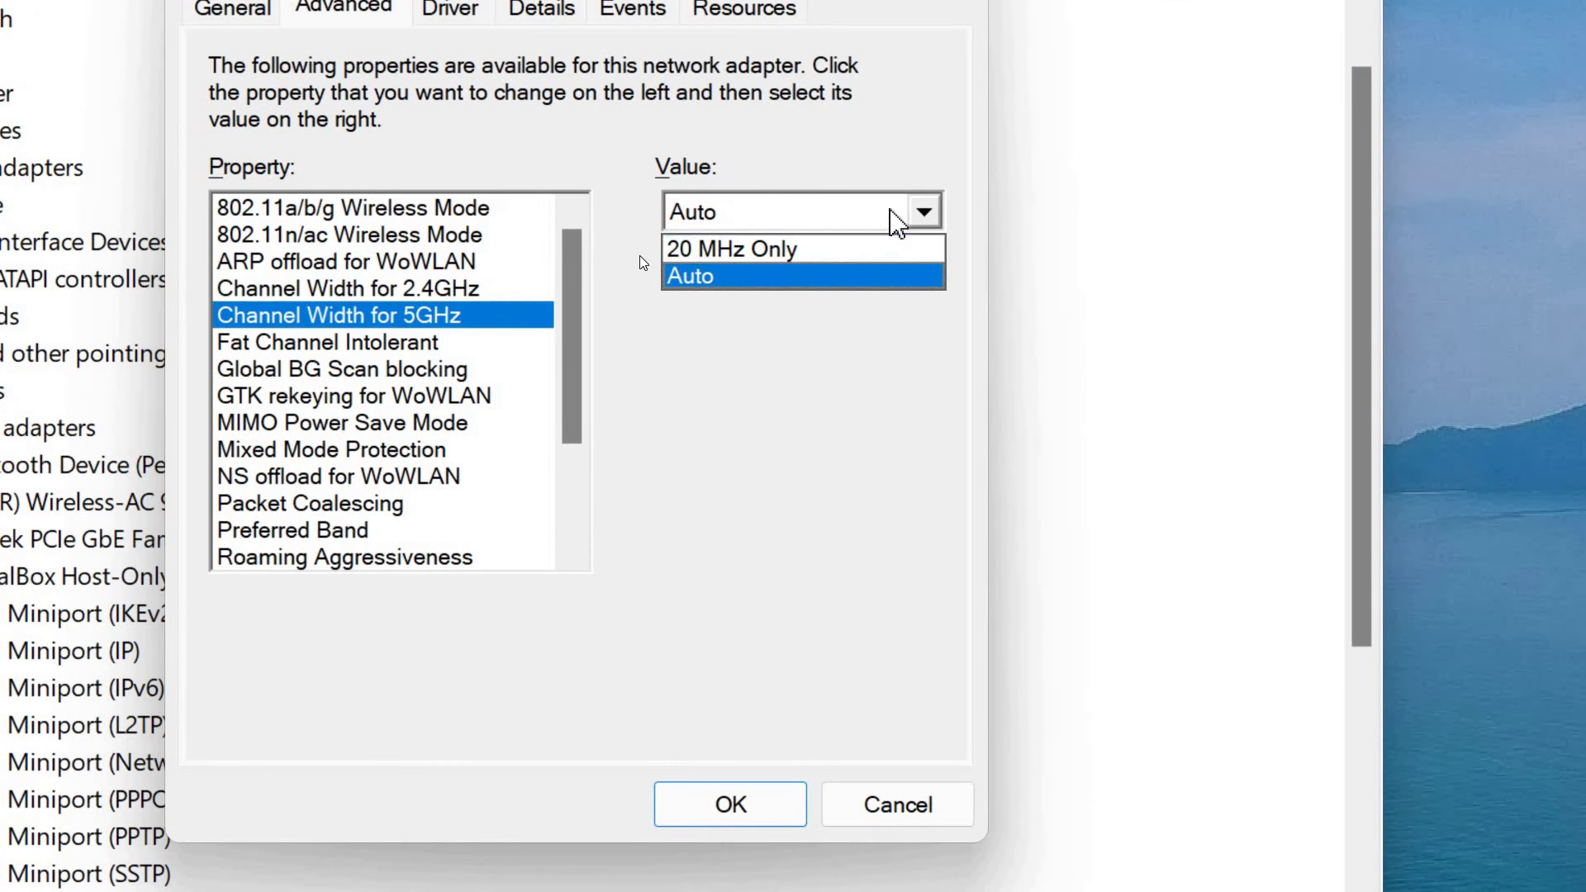
{"action": "left_click", "coordinate": [690, 276]}
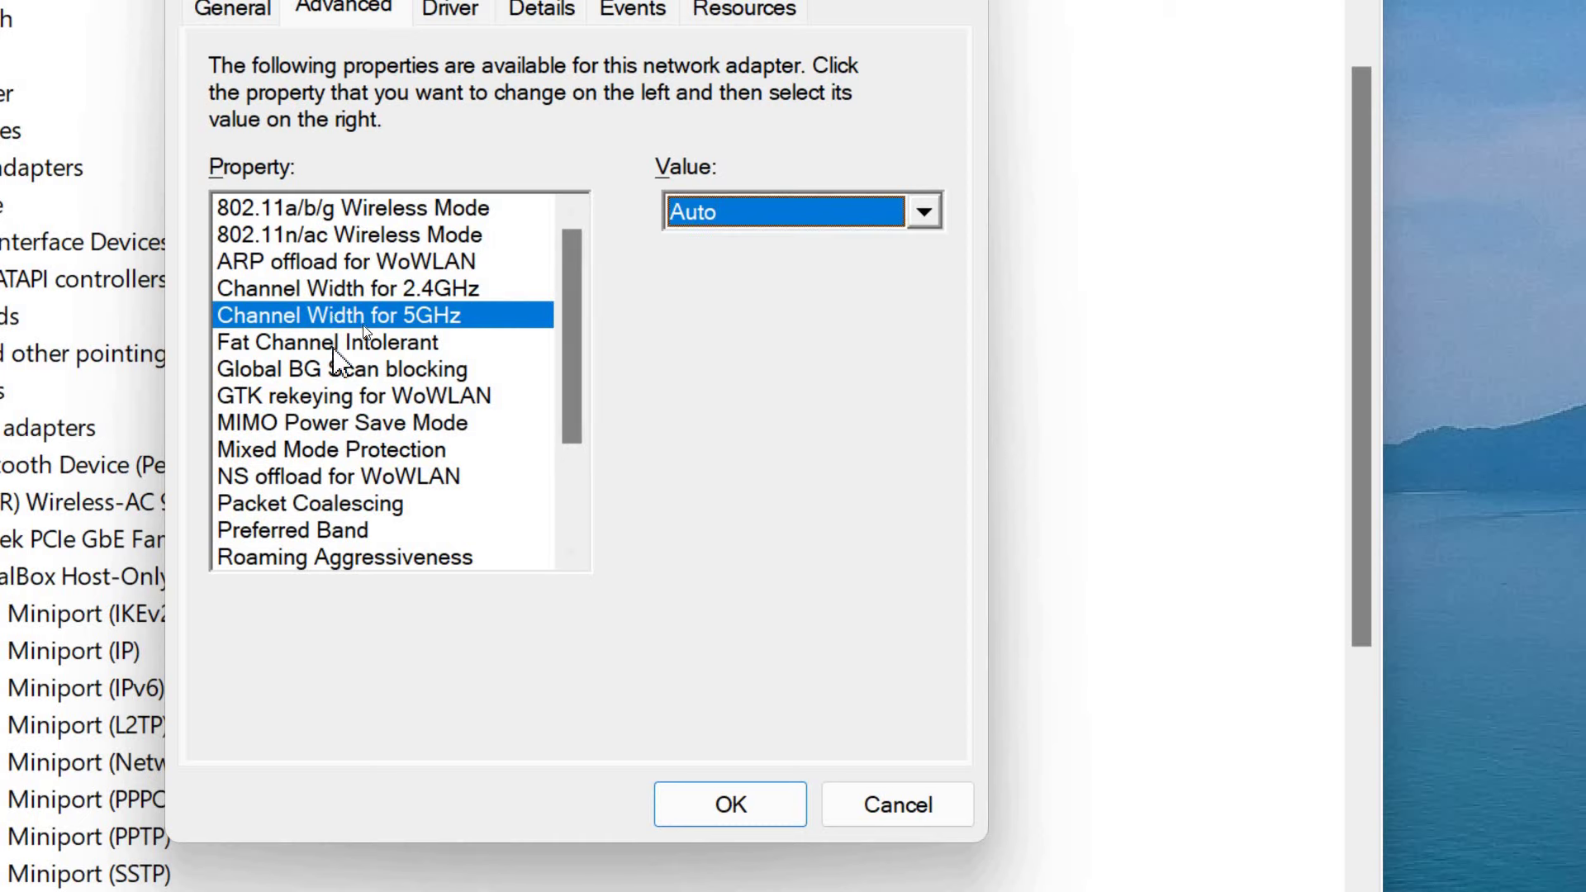
- Set Fat Channel Intolerant to Enabled
{"action": "left_click", "coordinate": [337, 349]}
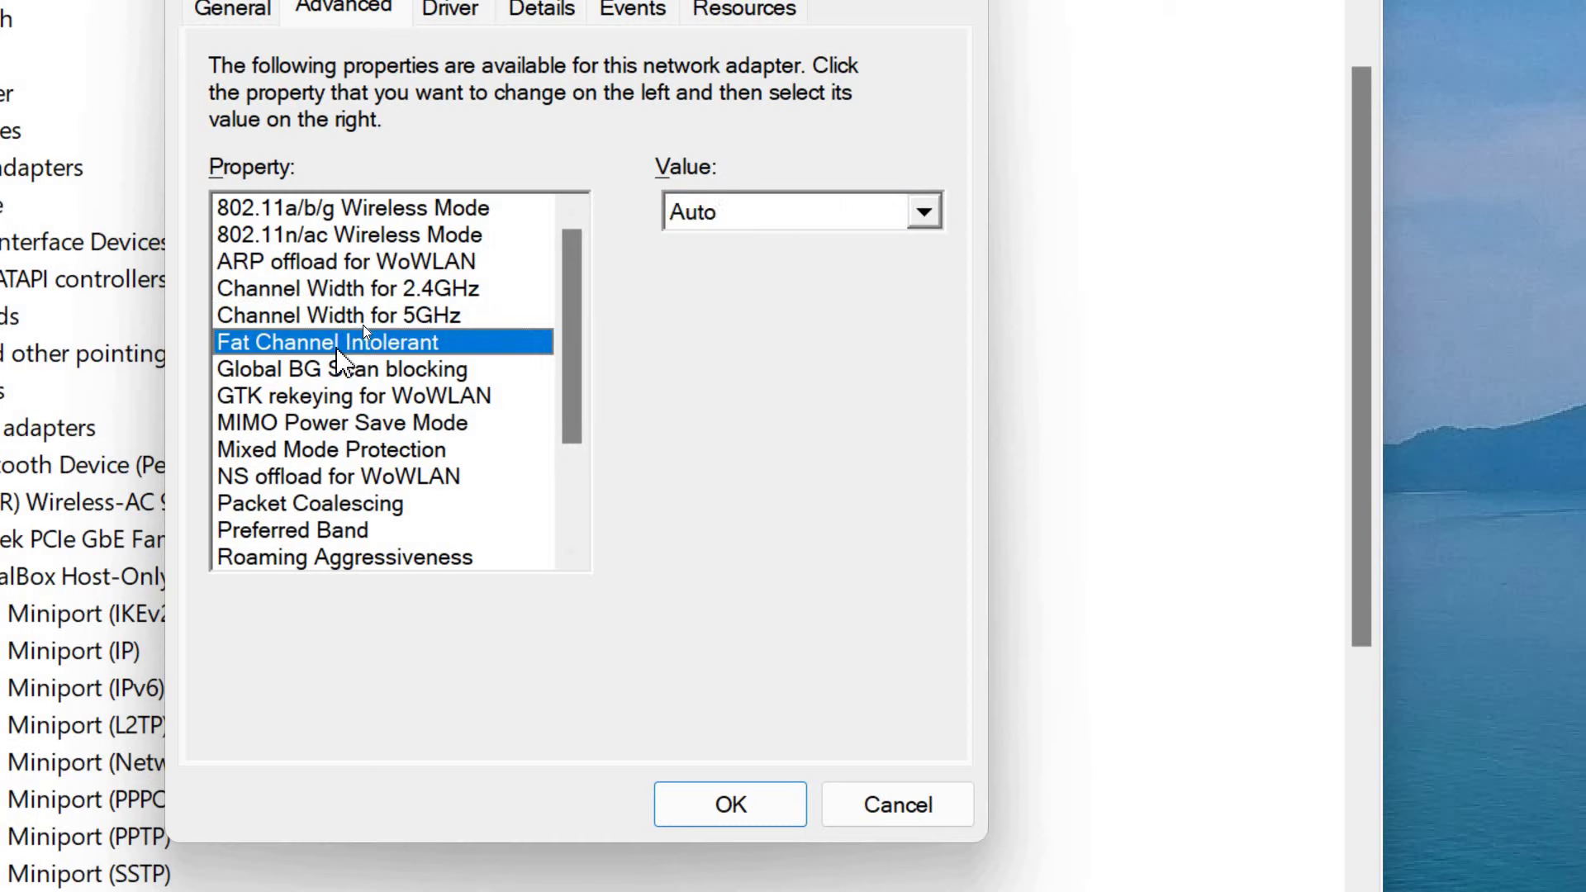
{"action": "left_click", "coordinate": [809, 216]}
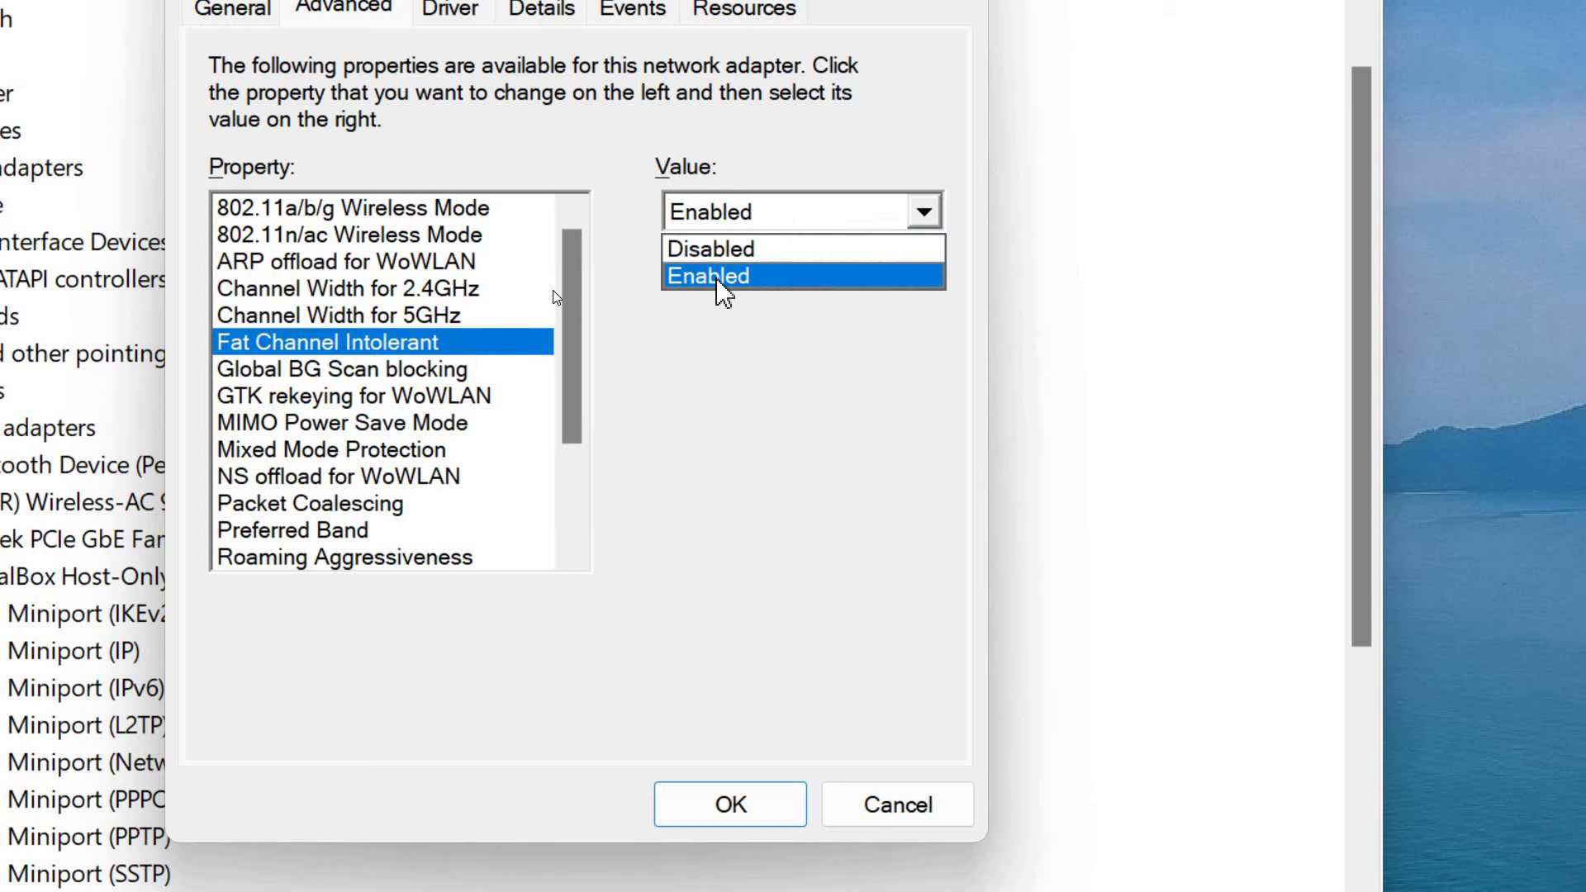
{"action": "left_click", "coordinate": [719, 281]}
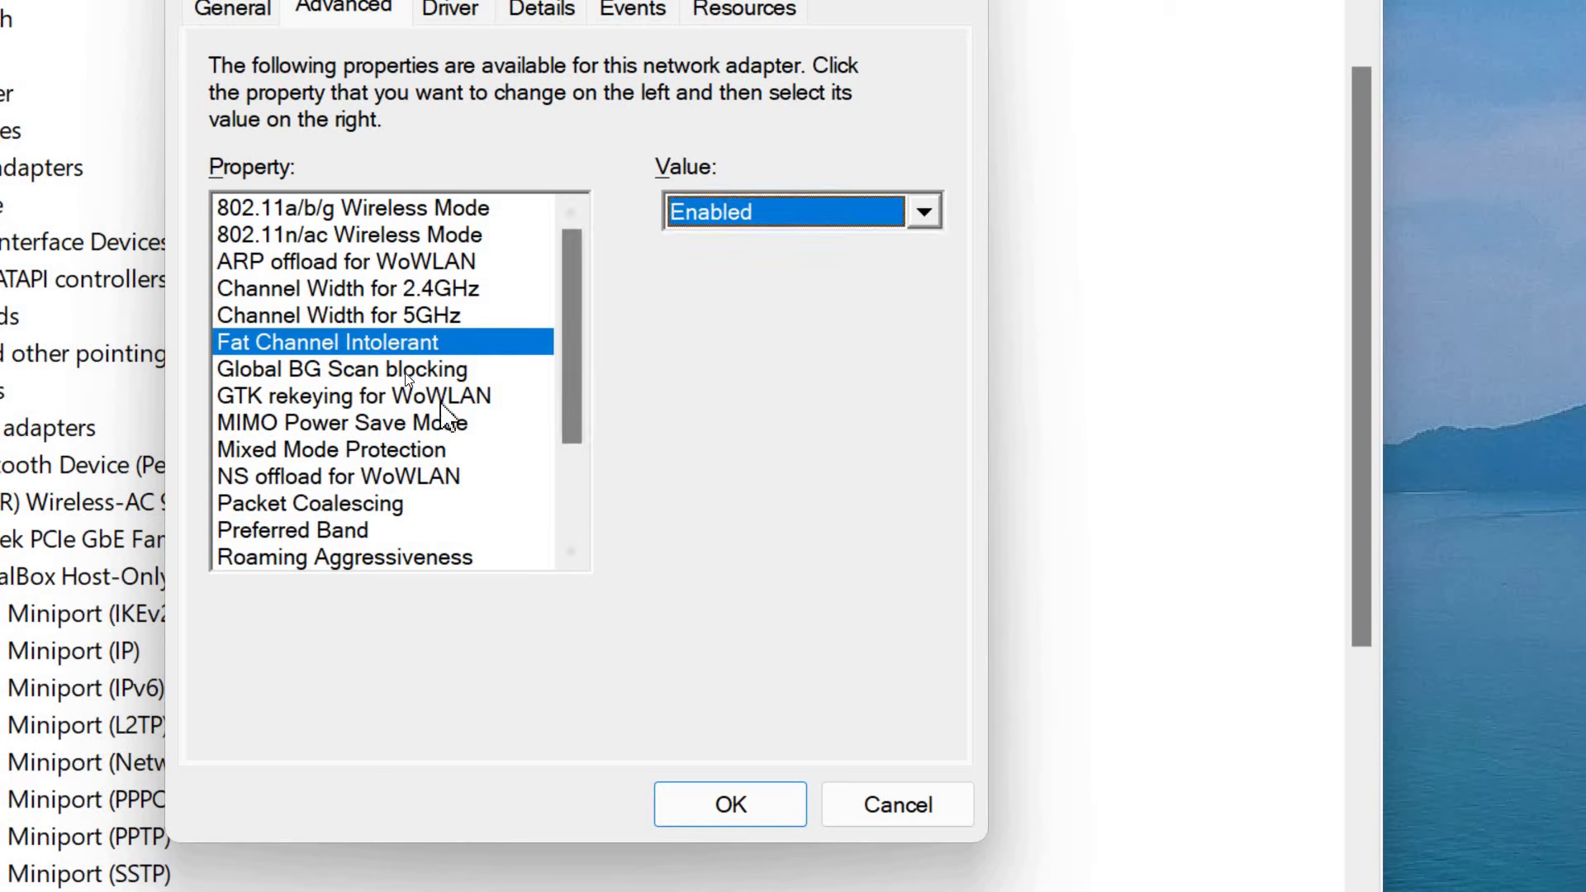
- Set Roaming Aggressiveness on the Intel Wireless-AC 9560 to 1. Lowest
{"action": "left_click_drag", "start_coordinate": [570, 376], "coordinate": [584, 460]}
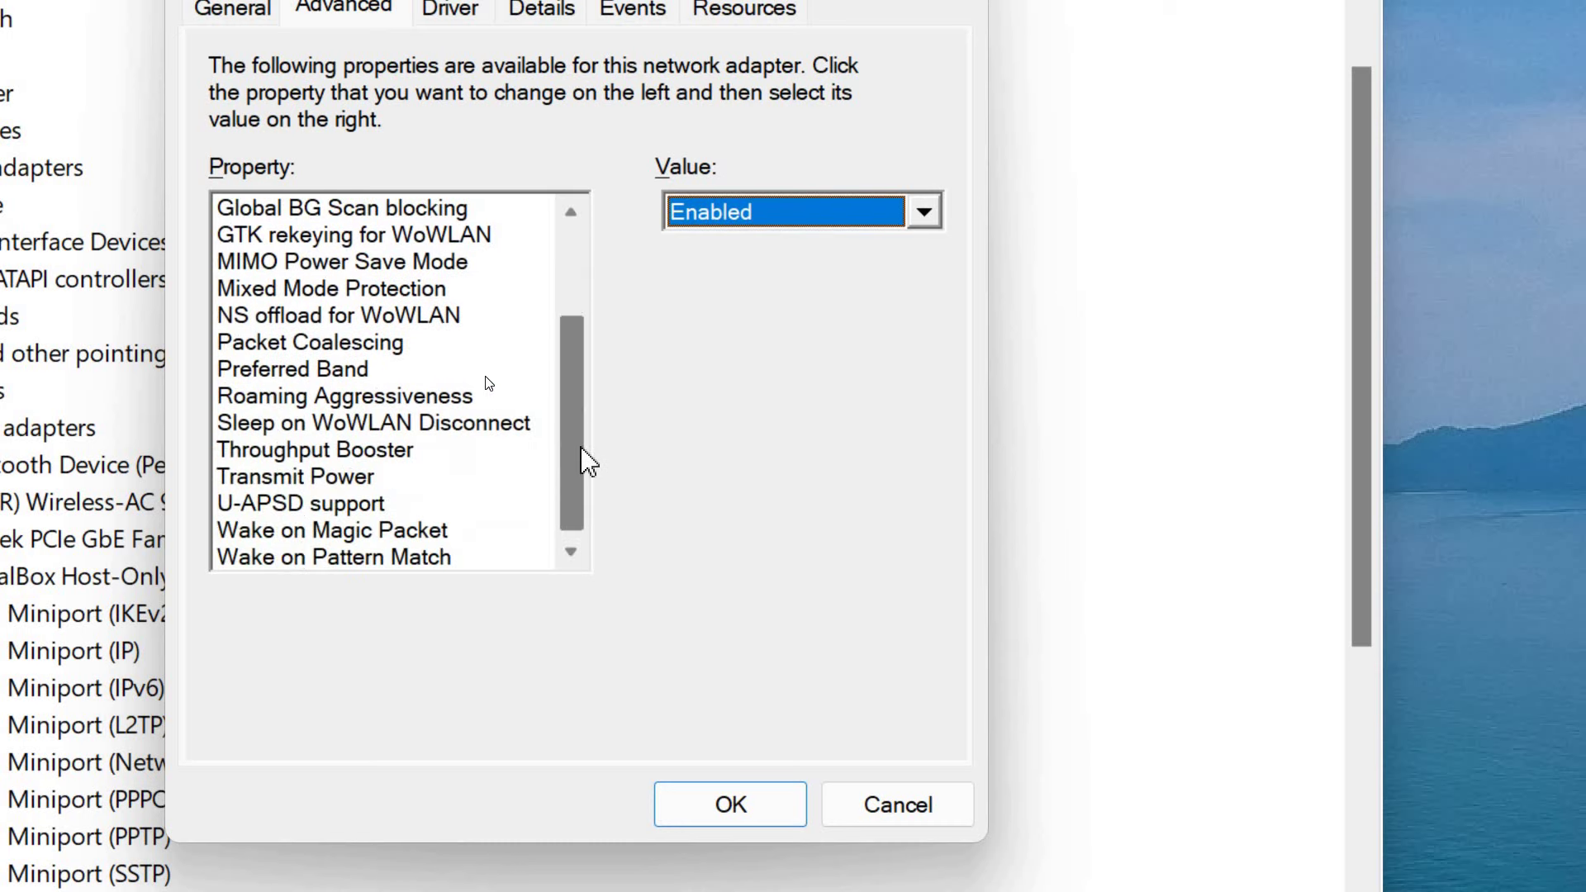
{"action": "left_click", "coordinate": [364, 398]}
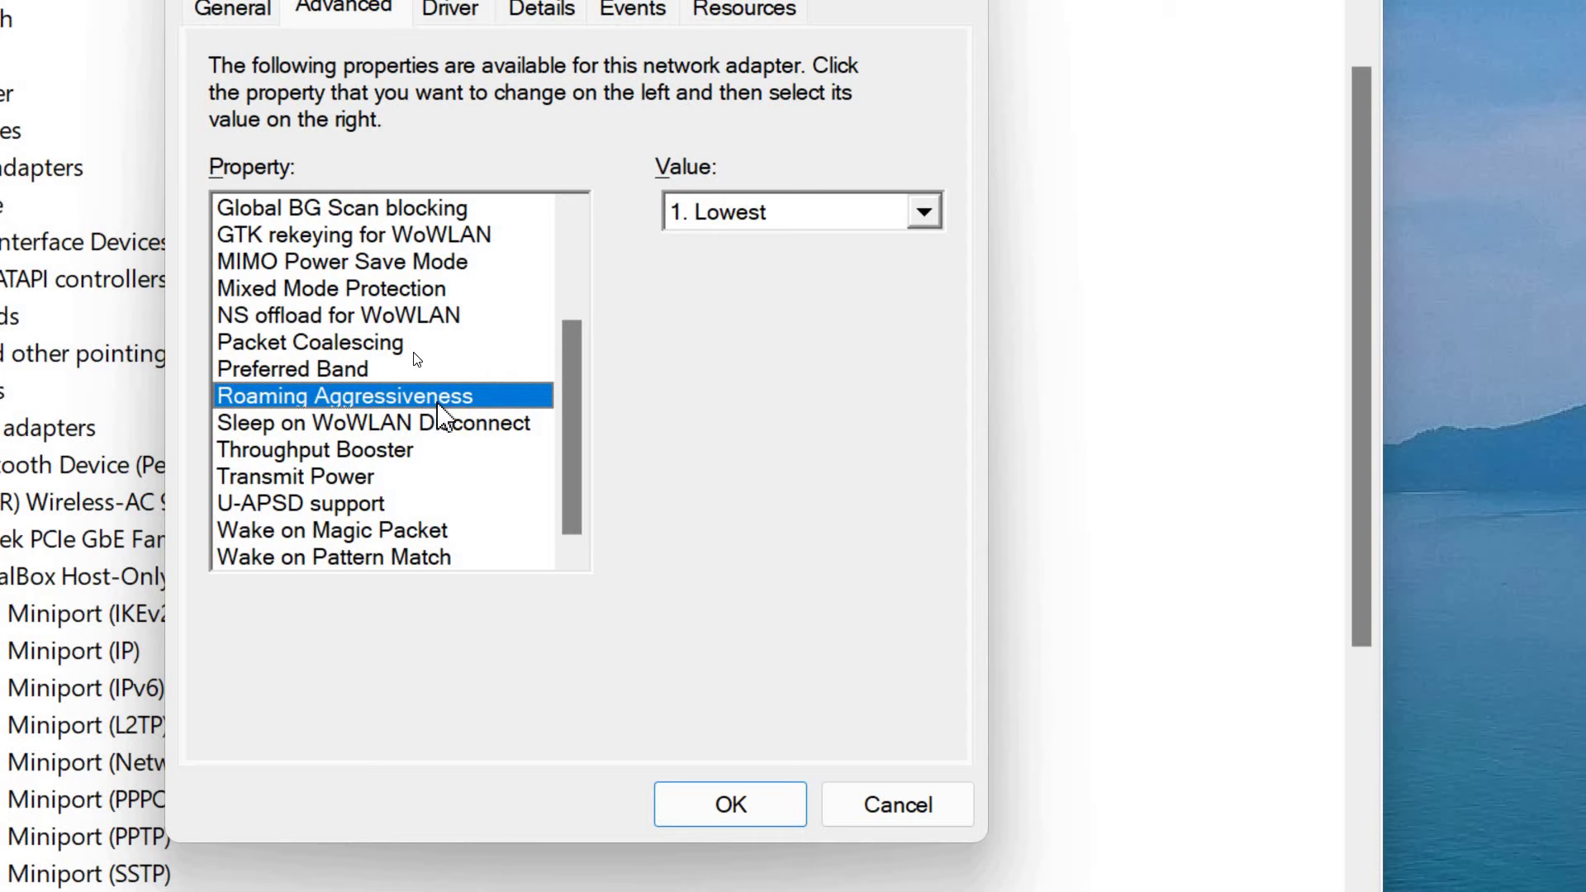
{"action": "left_click", "coordinate": [872, 217]}
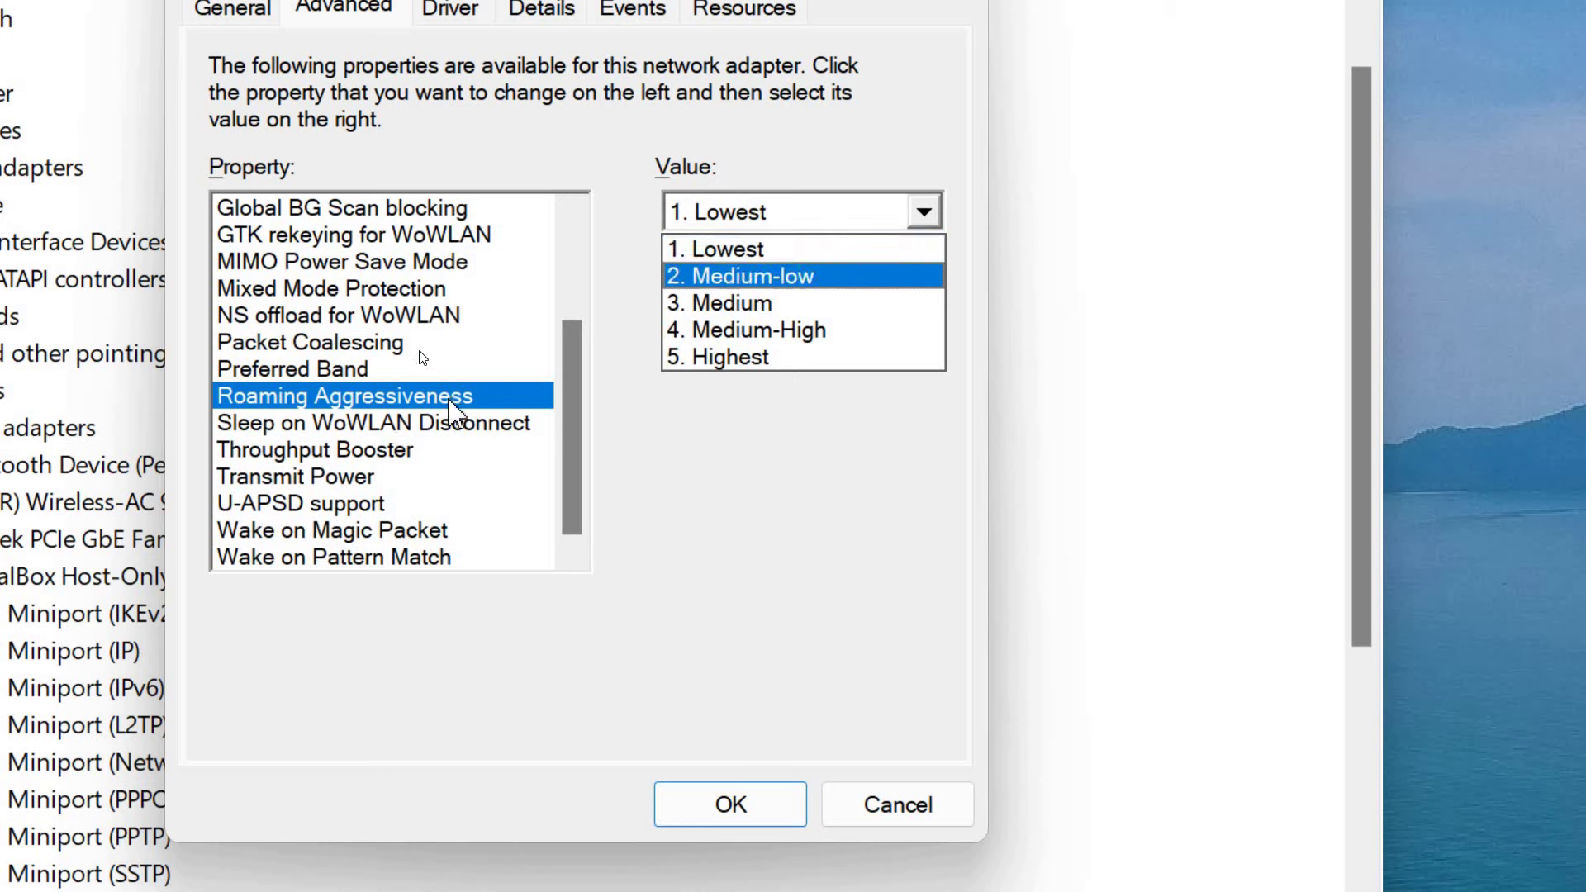
{"action": "left_click", "coordinate": [457, 411]}
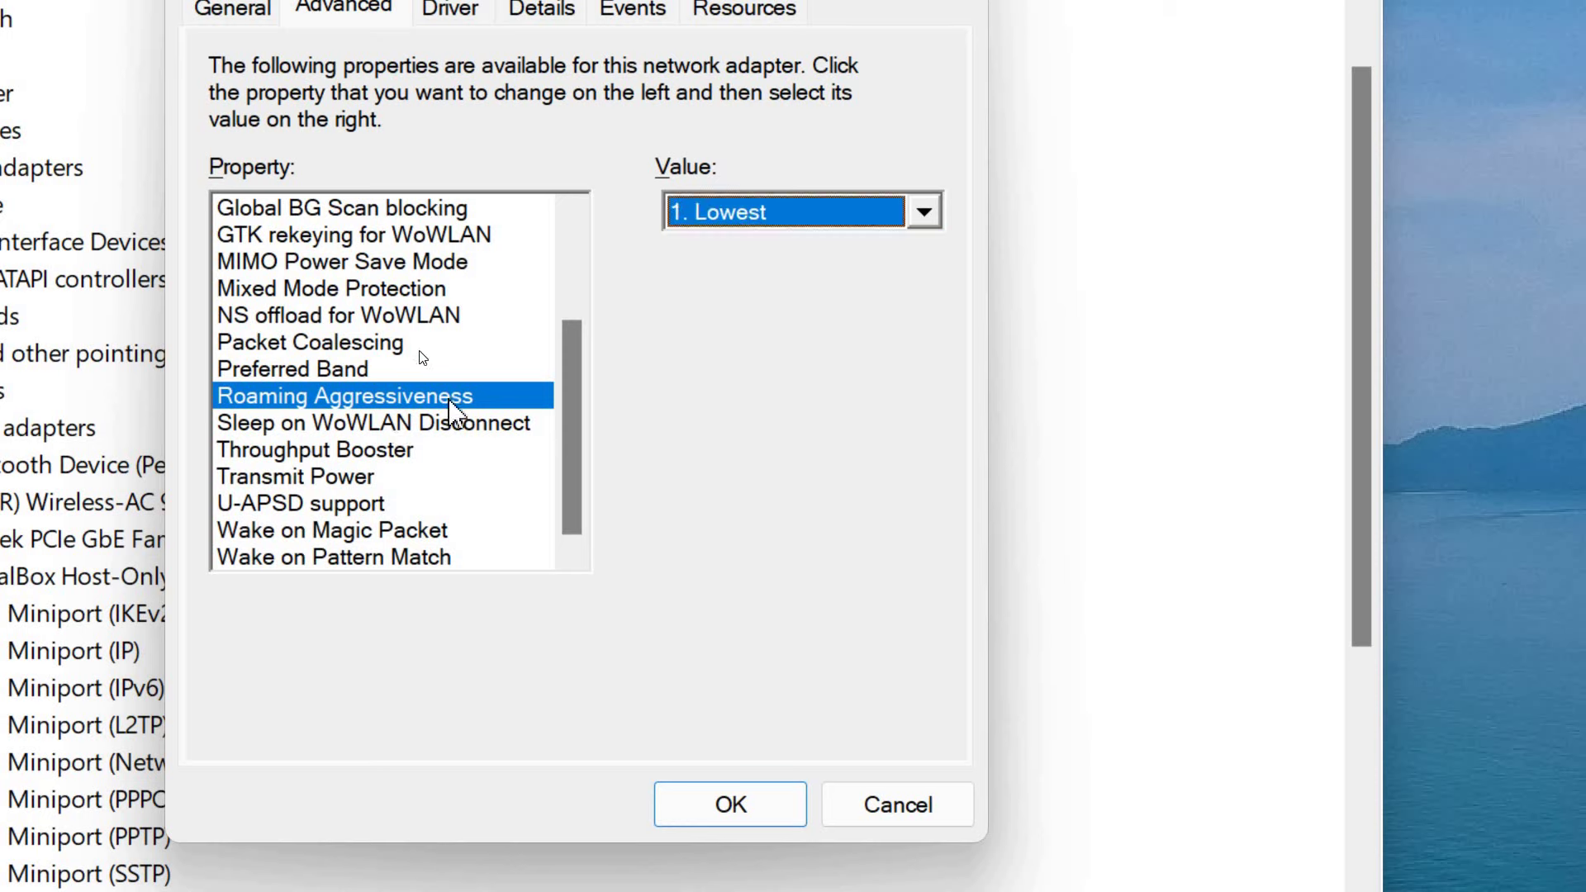
{"action": "left_click", "coordinate": [836, 213]}
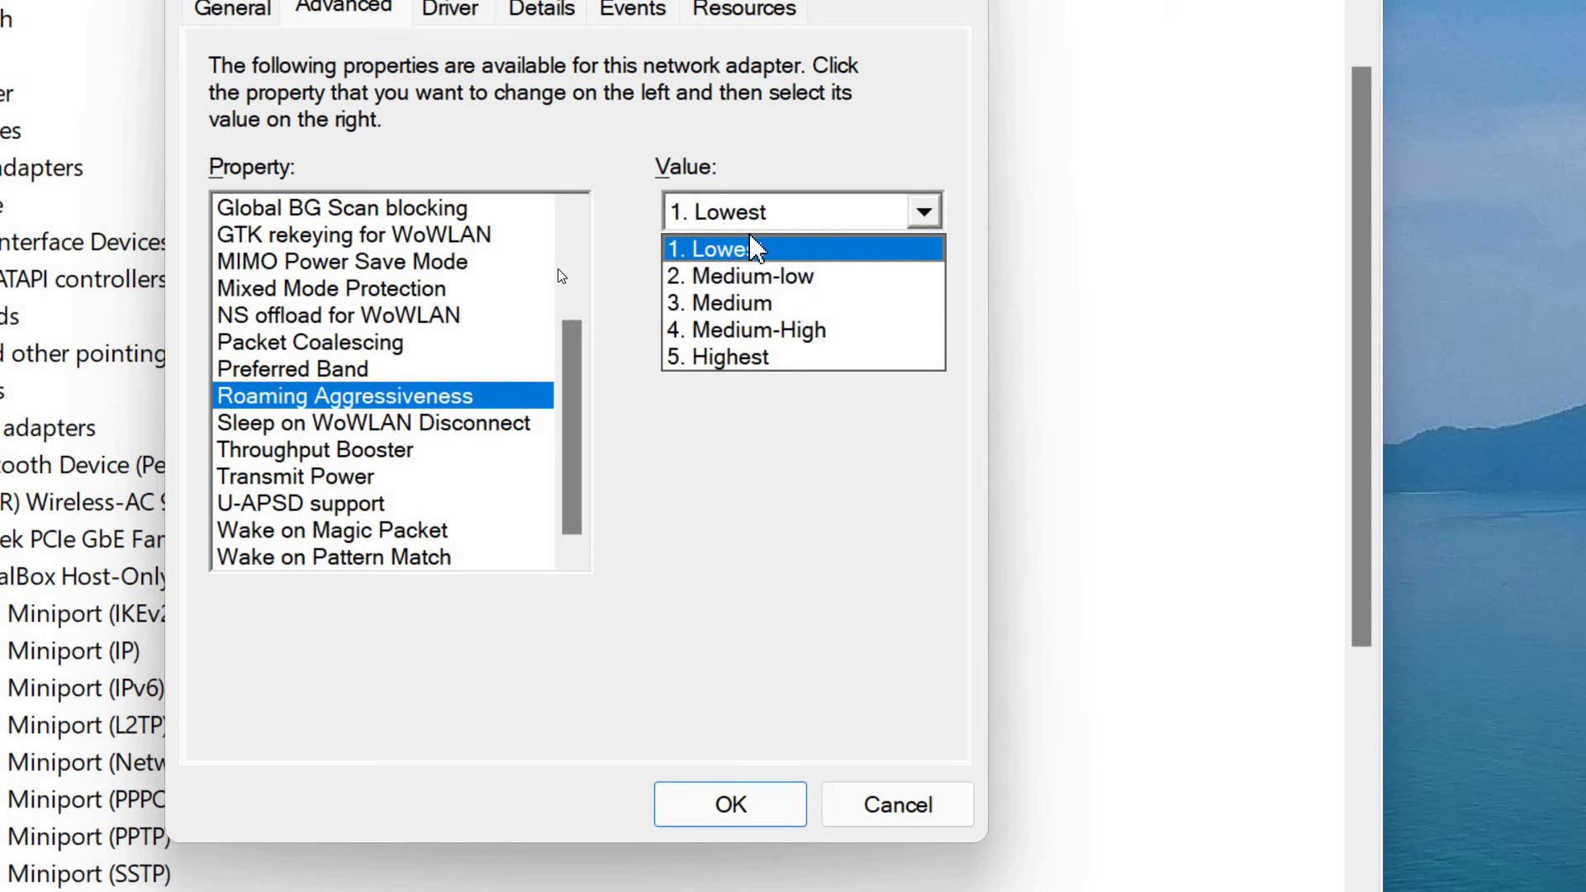
{"action": "left_click", "coordinate": [730, 248]}
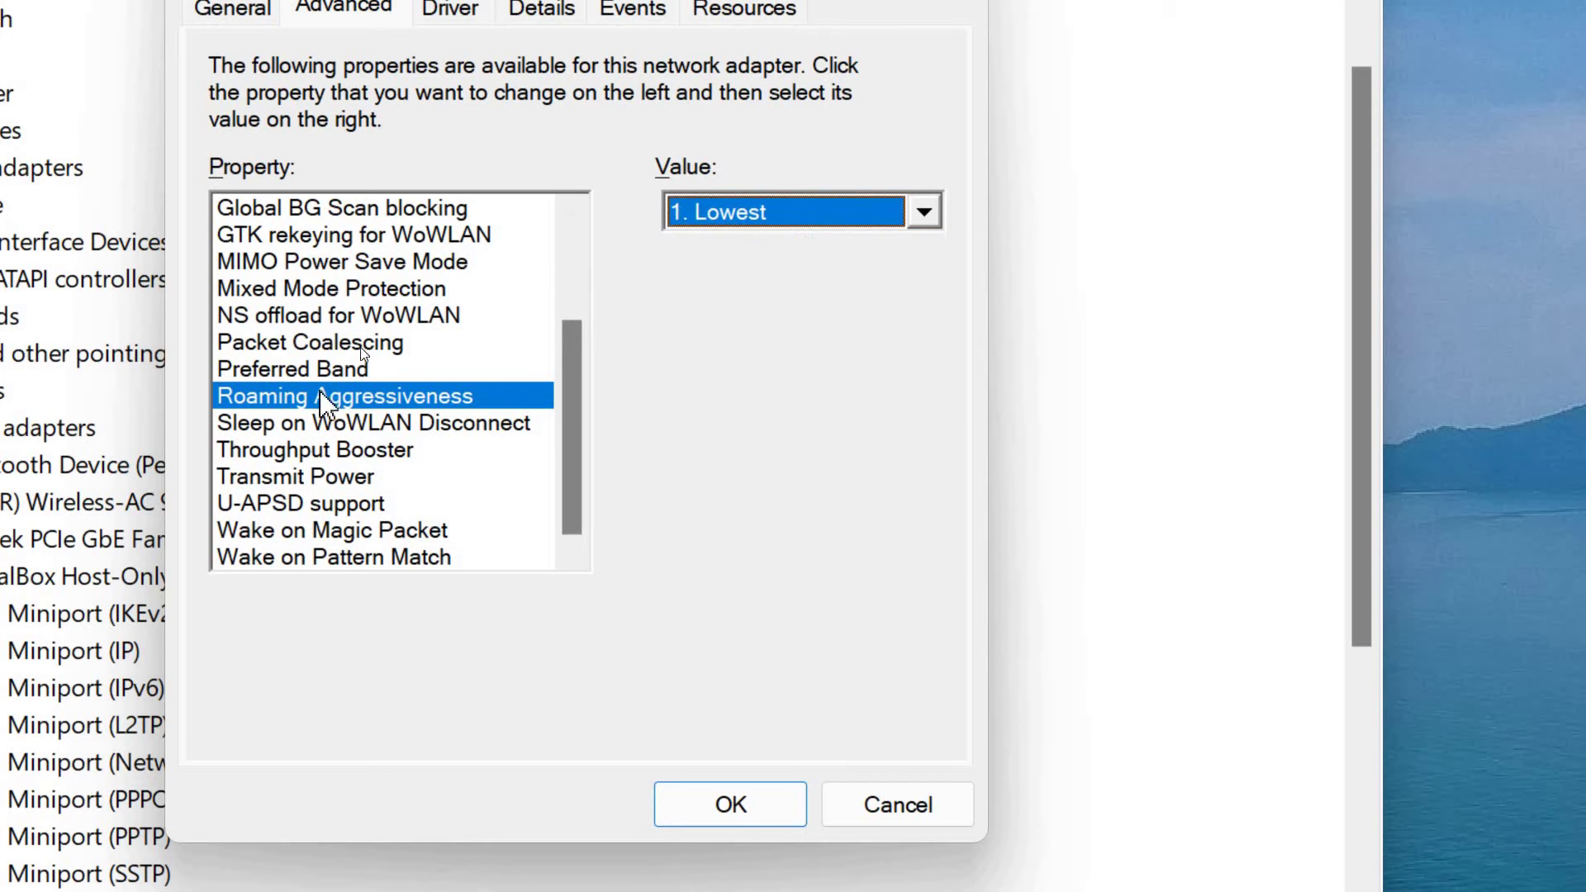
{"action": "left_click", "coordinate": [825, 214]}
{"action": "left_click", "coordinate": [789, 248]}
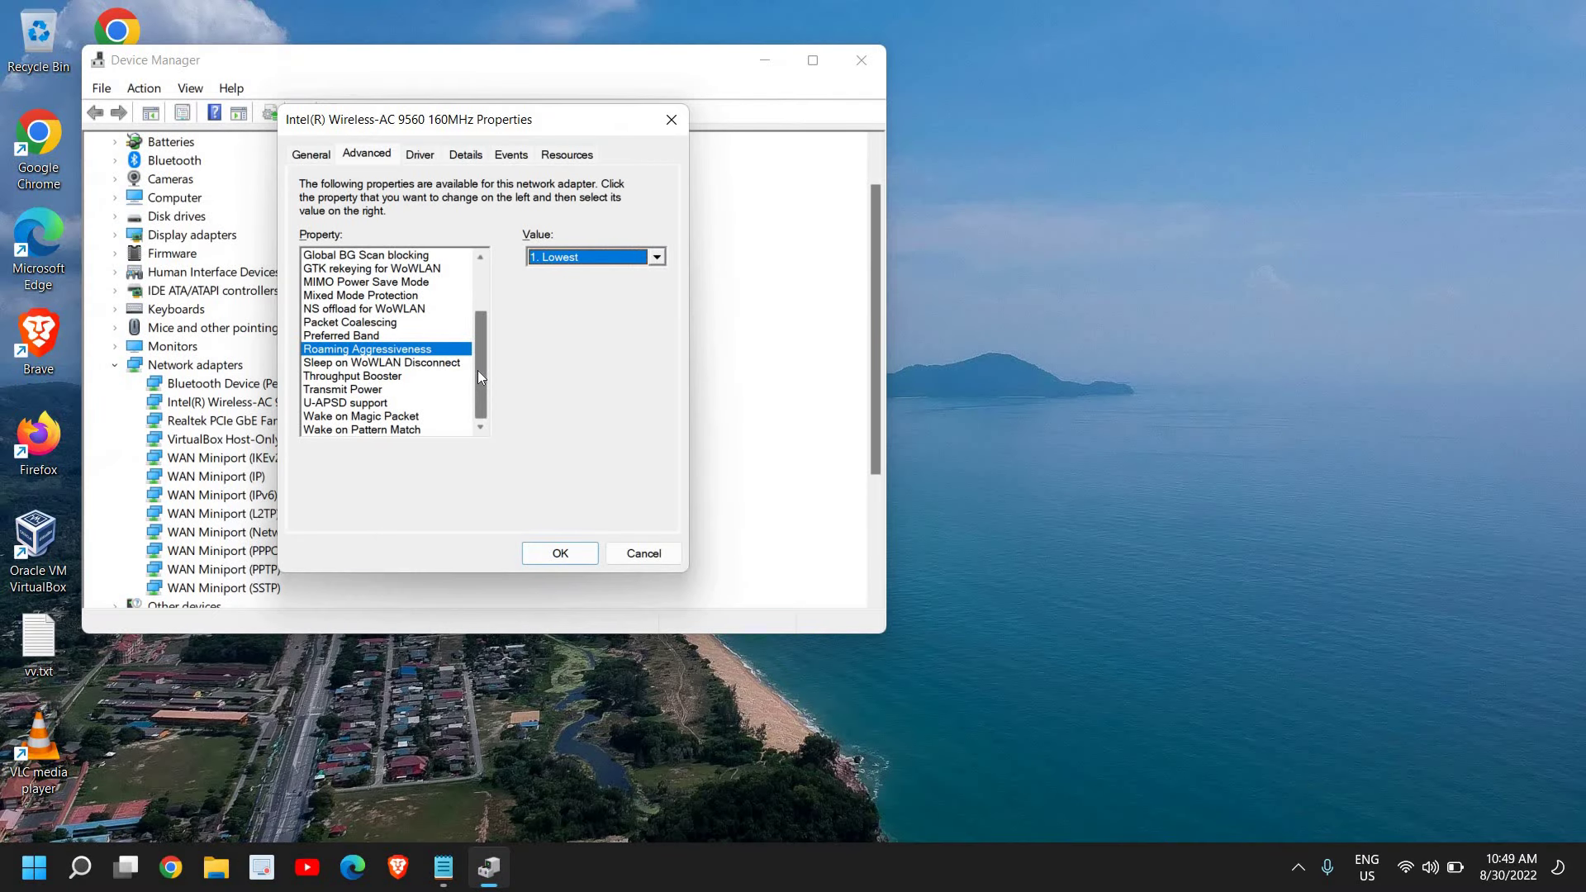
- Set Preferred Band to 3. Prefer 5GHz band, confirm the adapter properties, and close Device Manager
{"action": "left_click", "coordinate": [366, 335]}
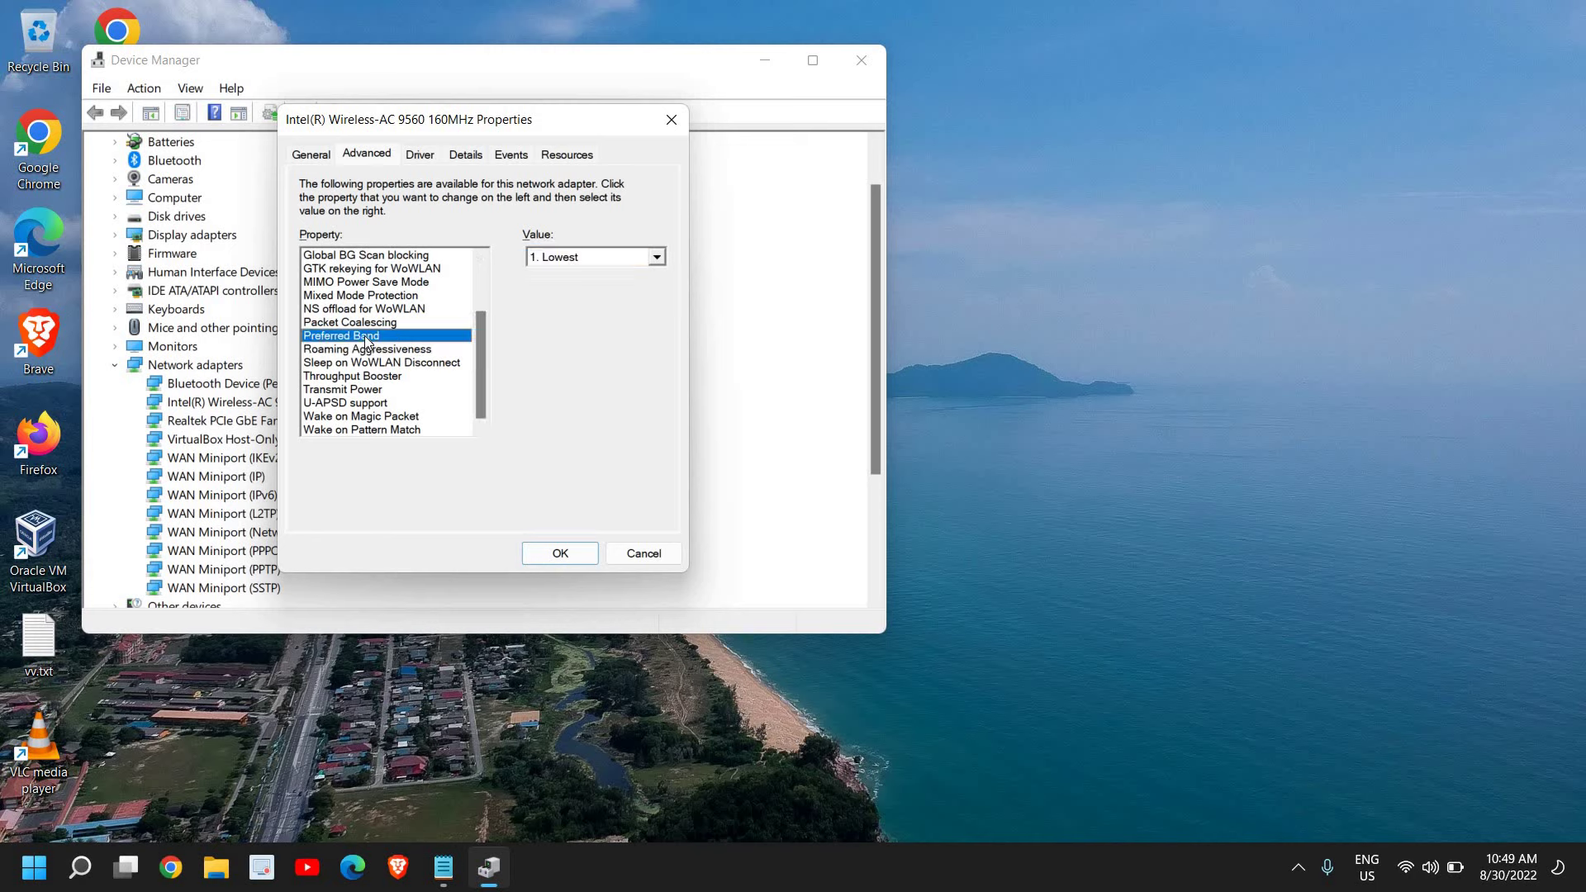
{"action": "left_click", "coordinate": [568, 257]}
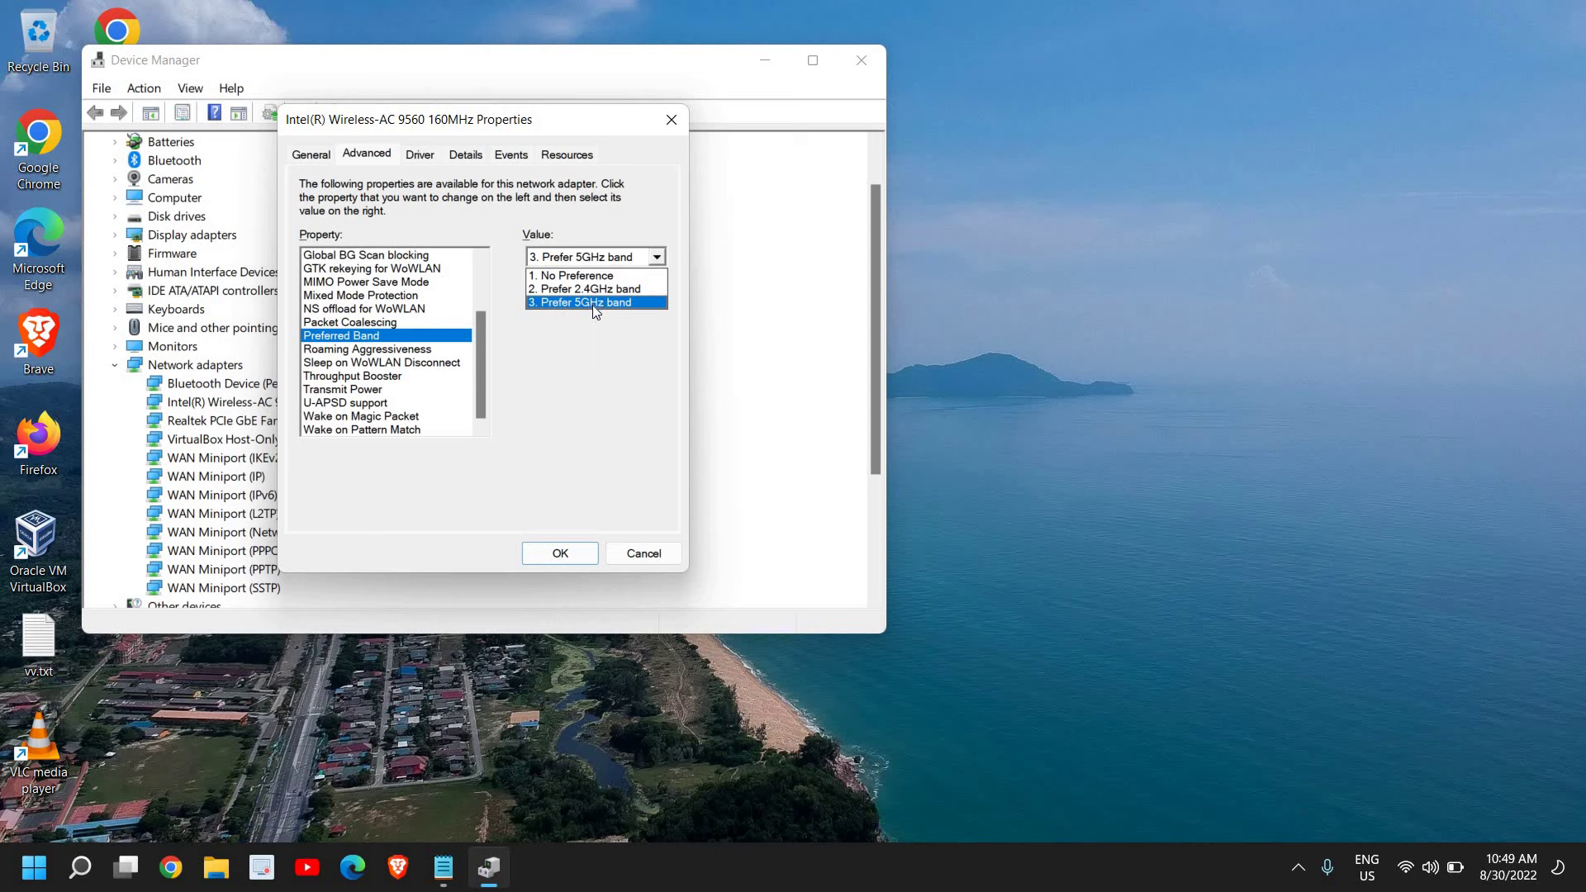
{"action": "left_click", "coordinate": [592, 304]}
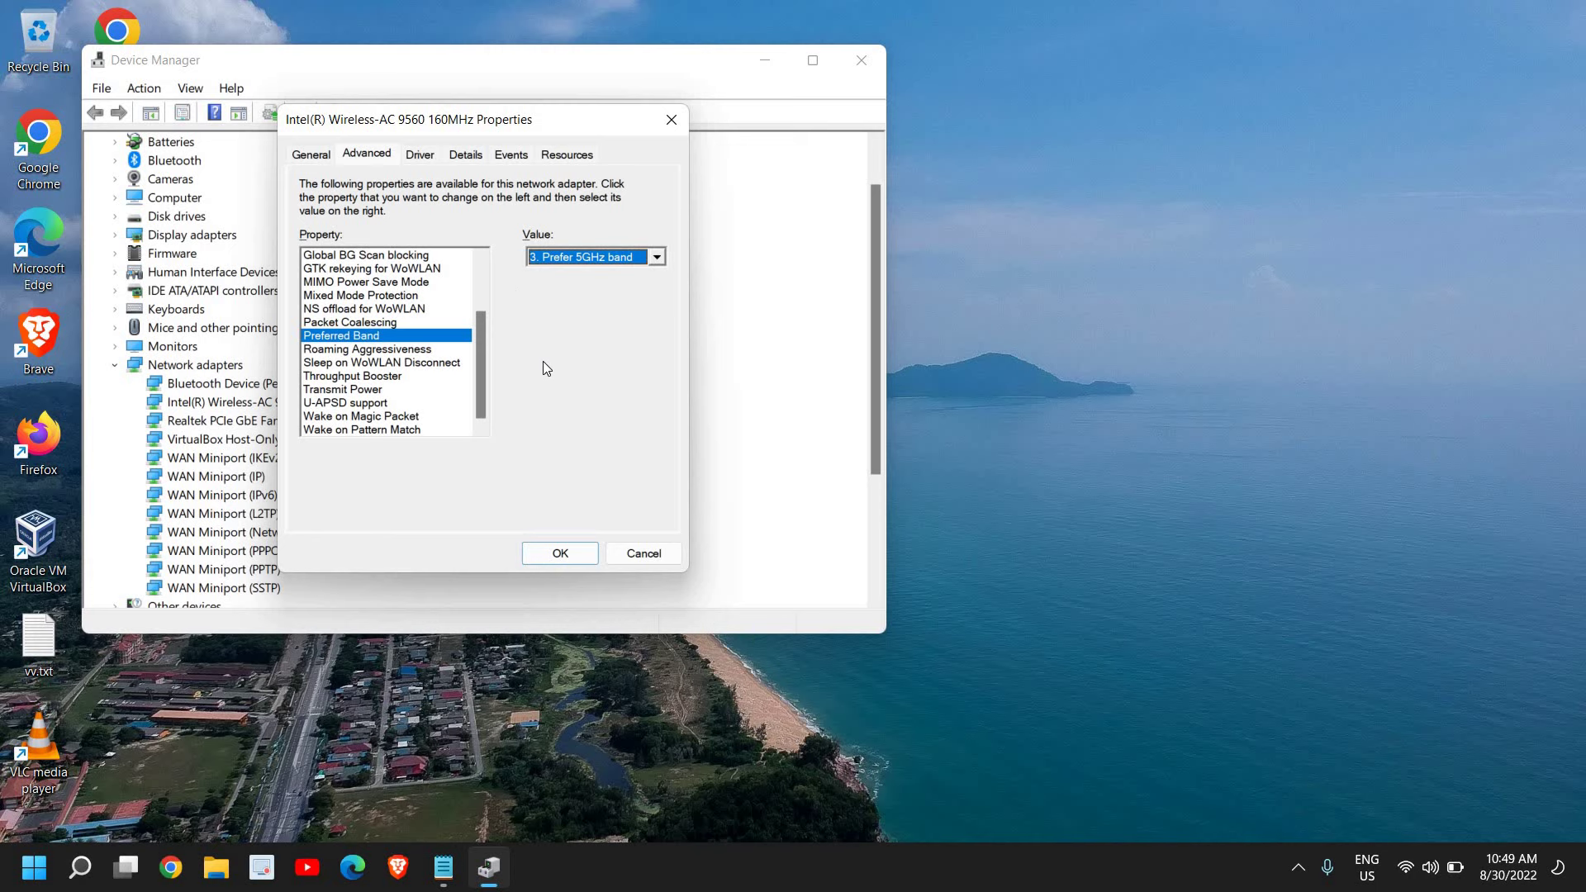
{"action": "left_click", "coordinate": [561, 553]}
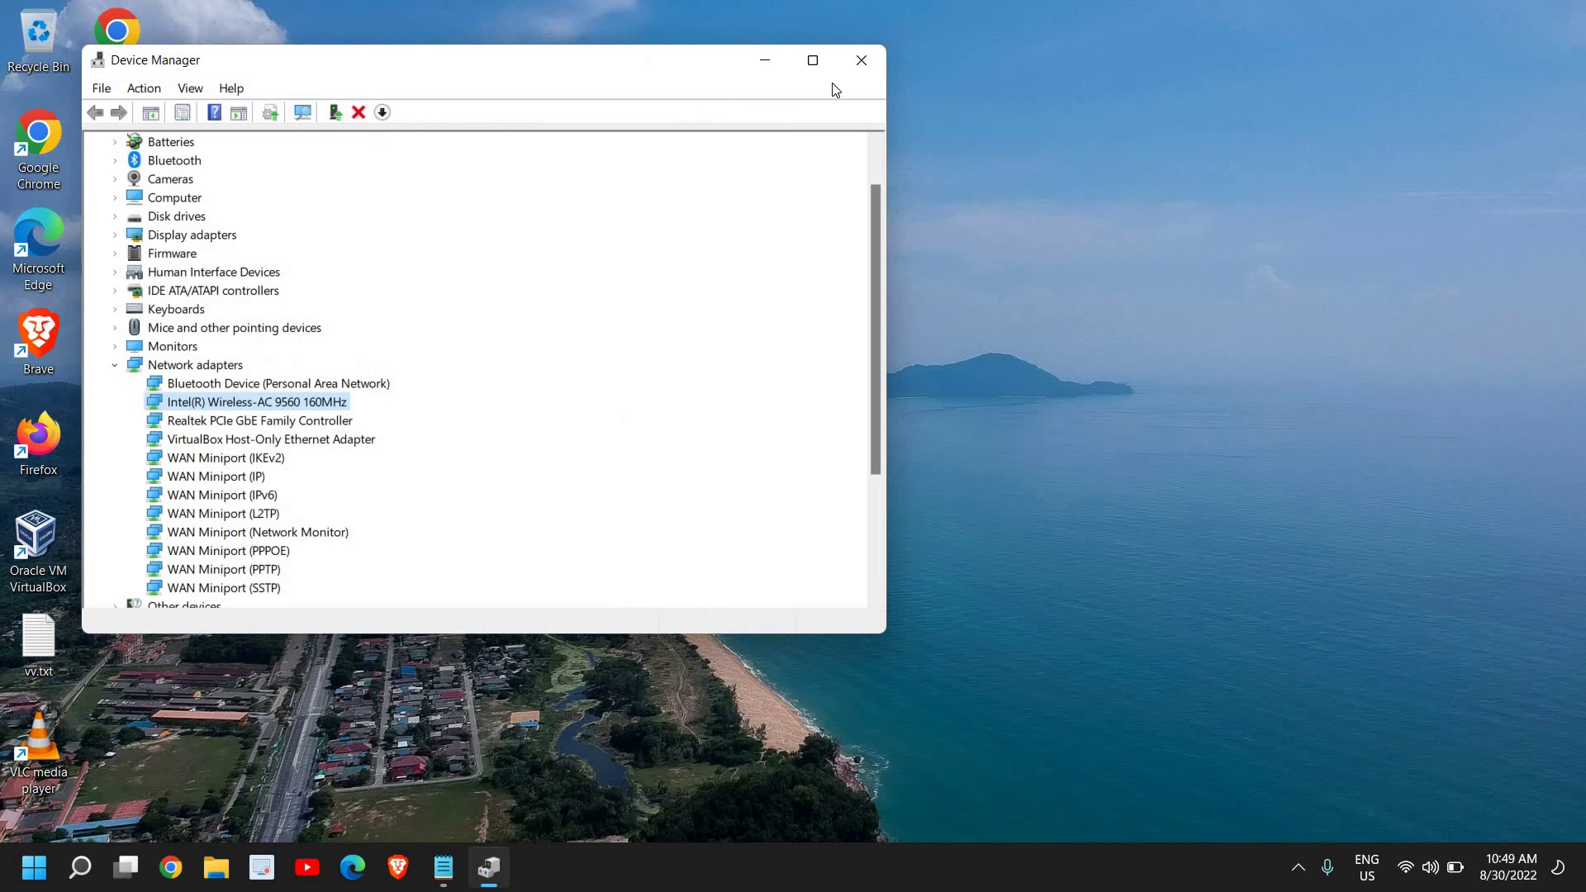
{"action": "left_click", "coordinate": [855, 66]}
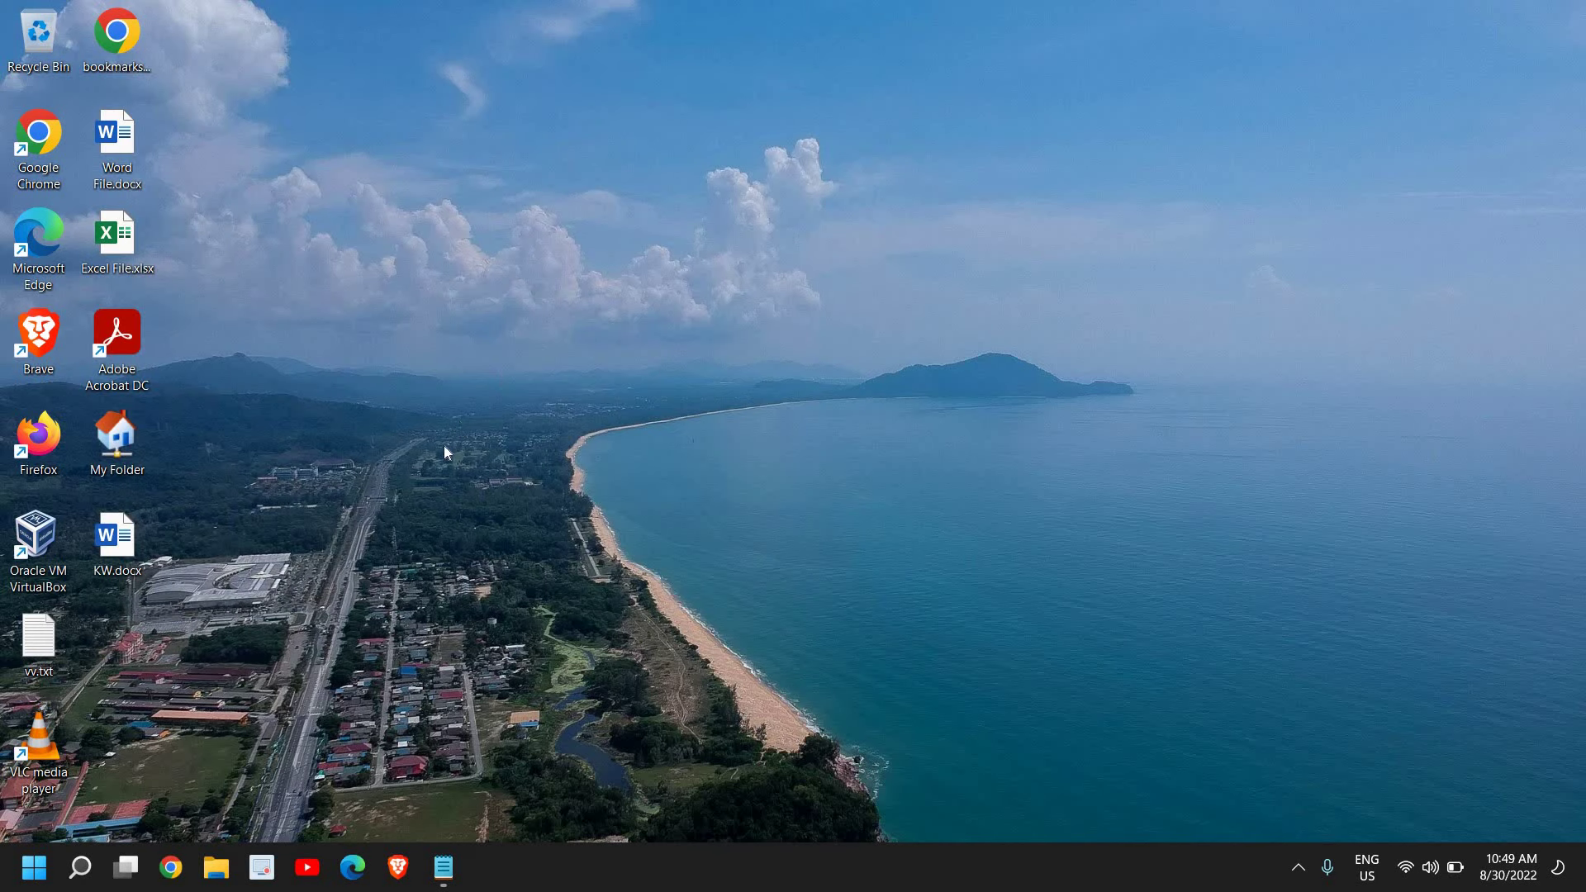